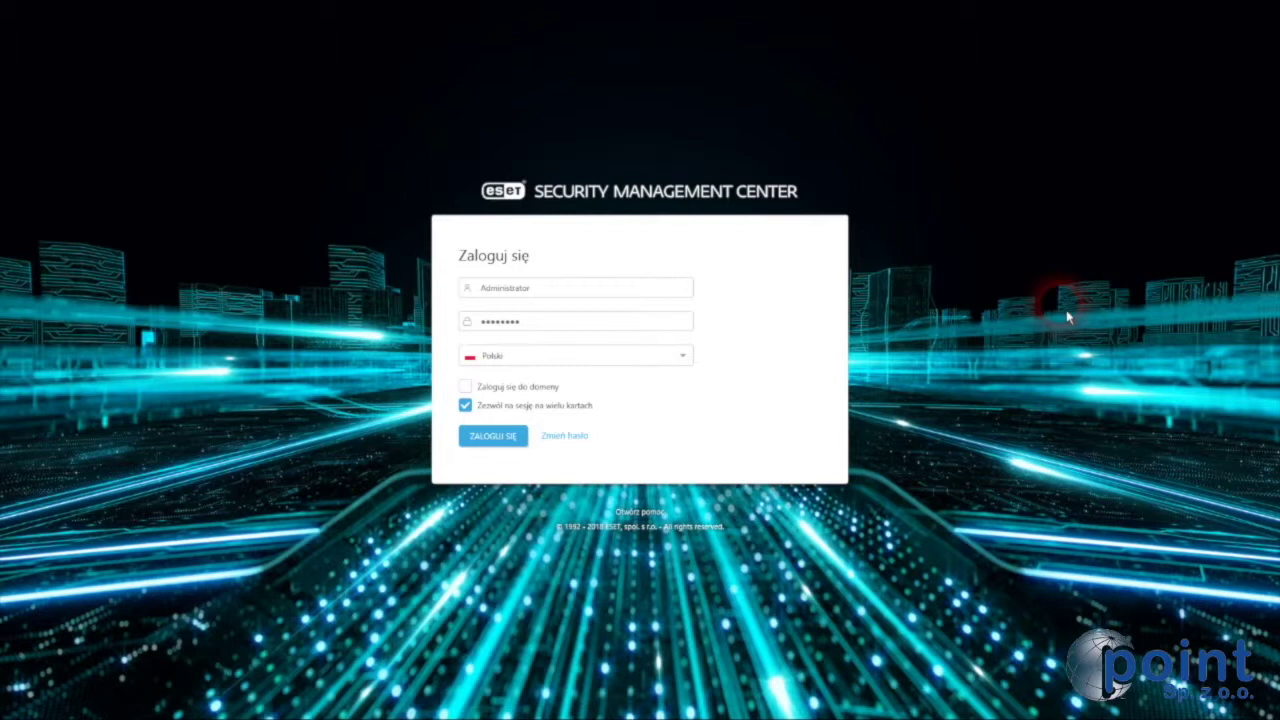
Log in to the management console with the prefilled credentials and open the Przegląd incydentów dashboard.
click(484, 437)
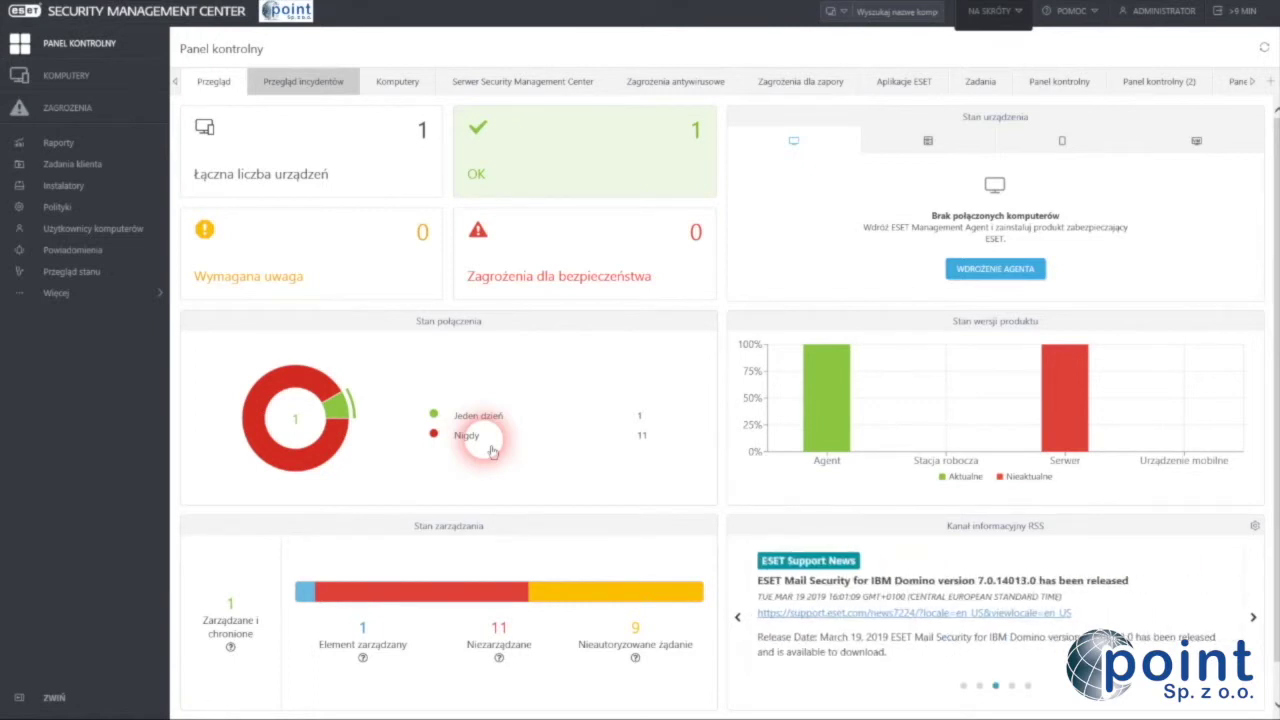
click(322, 88)
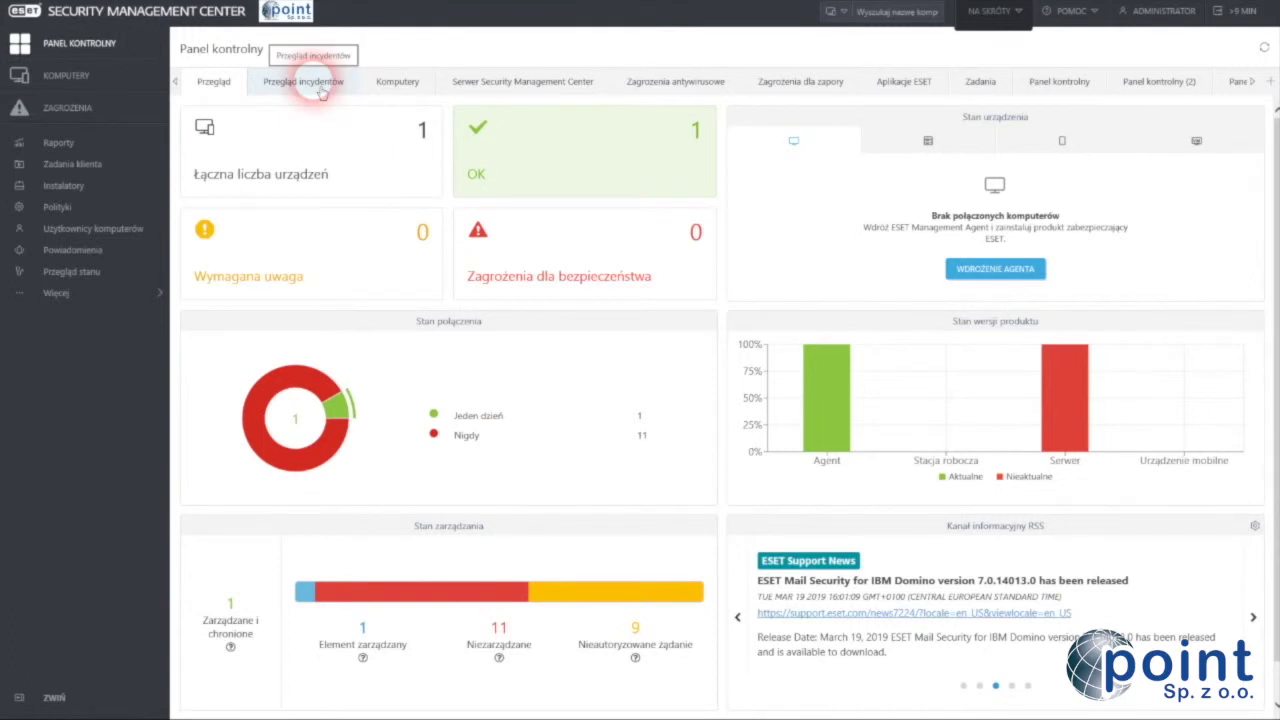
click(322, 88)
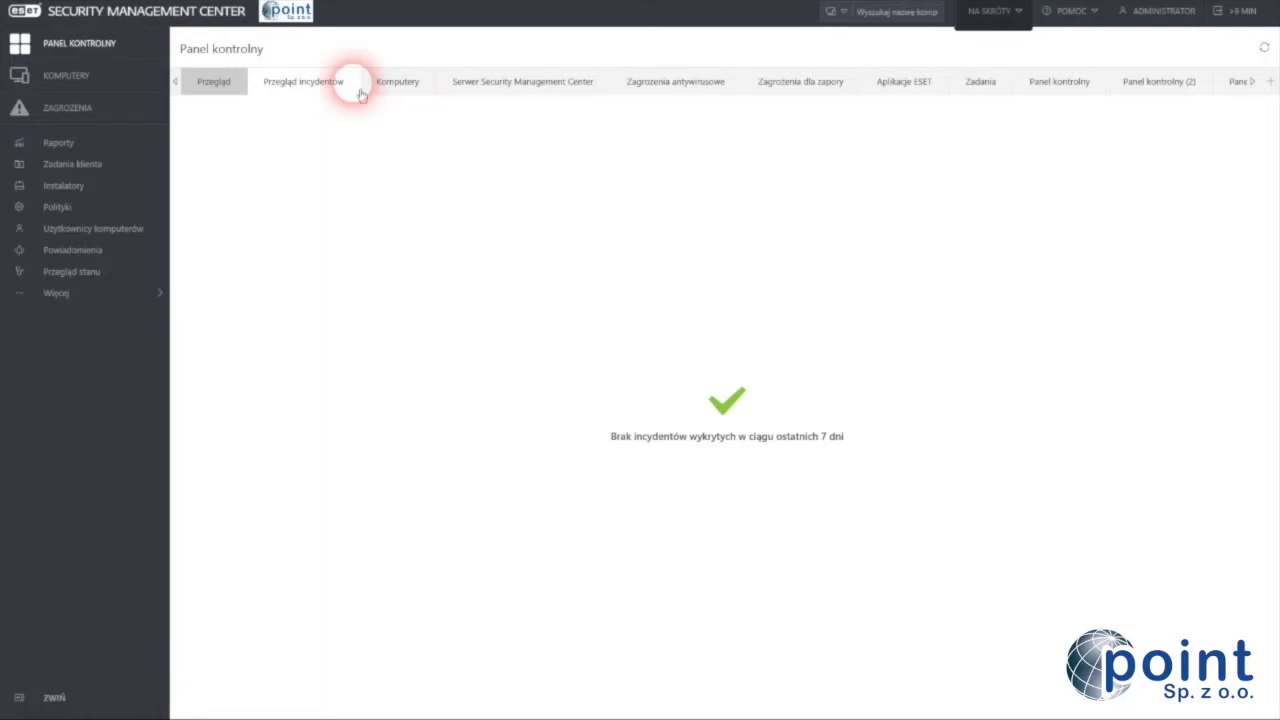
Examine the Komputery dashboard, checking the segments of the unauthorised computers ratio and Ostatnie połączenie charts.
click(395, 84)
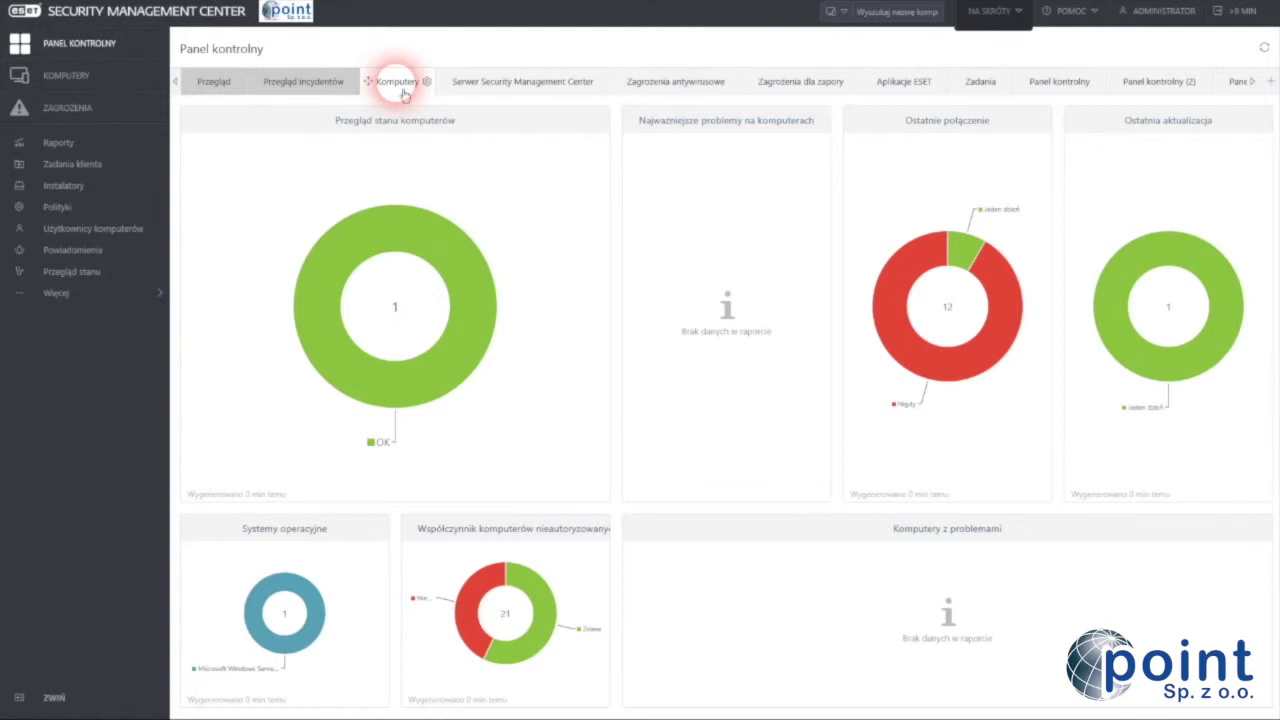
click(537, 86)
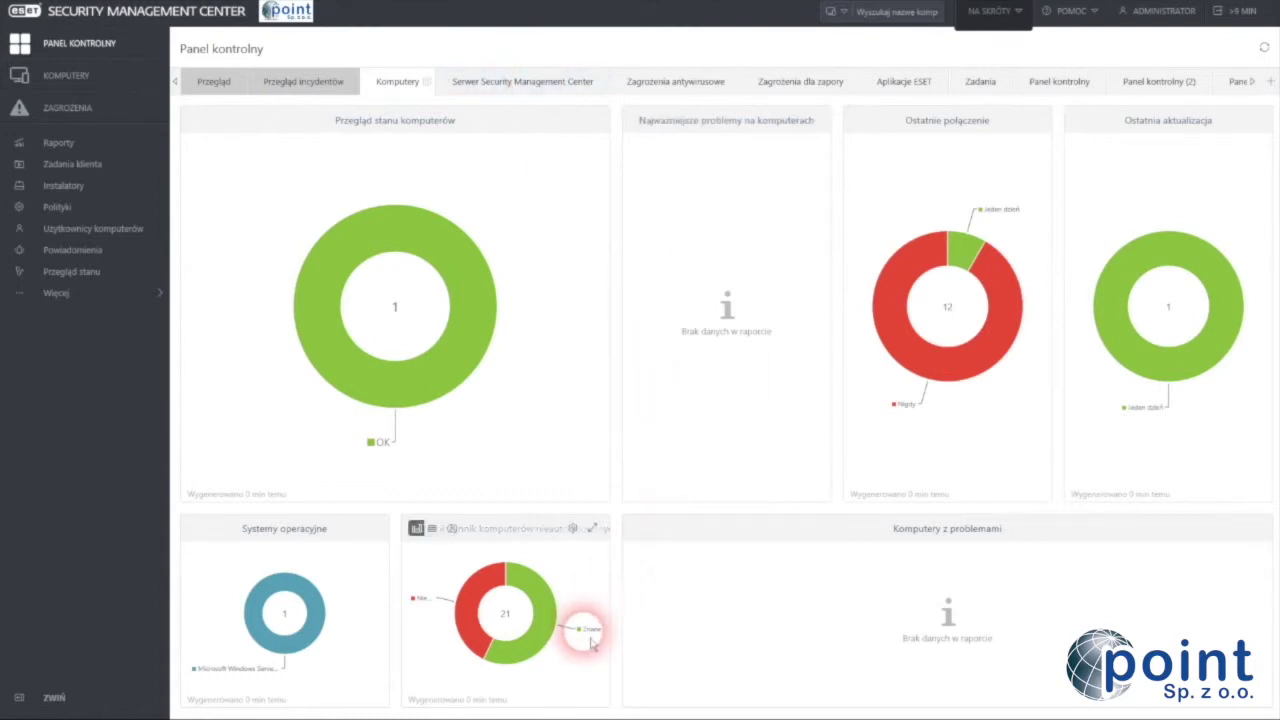
click(546, 624)
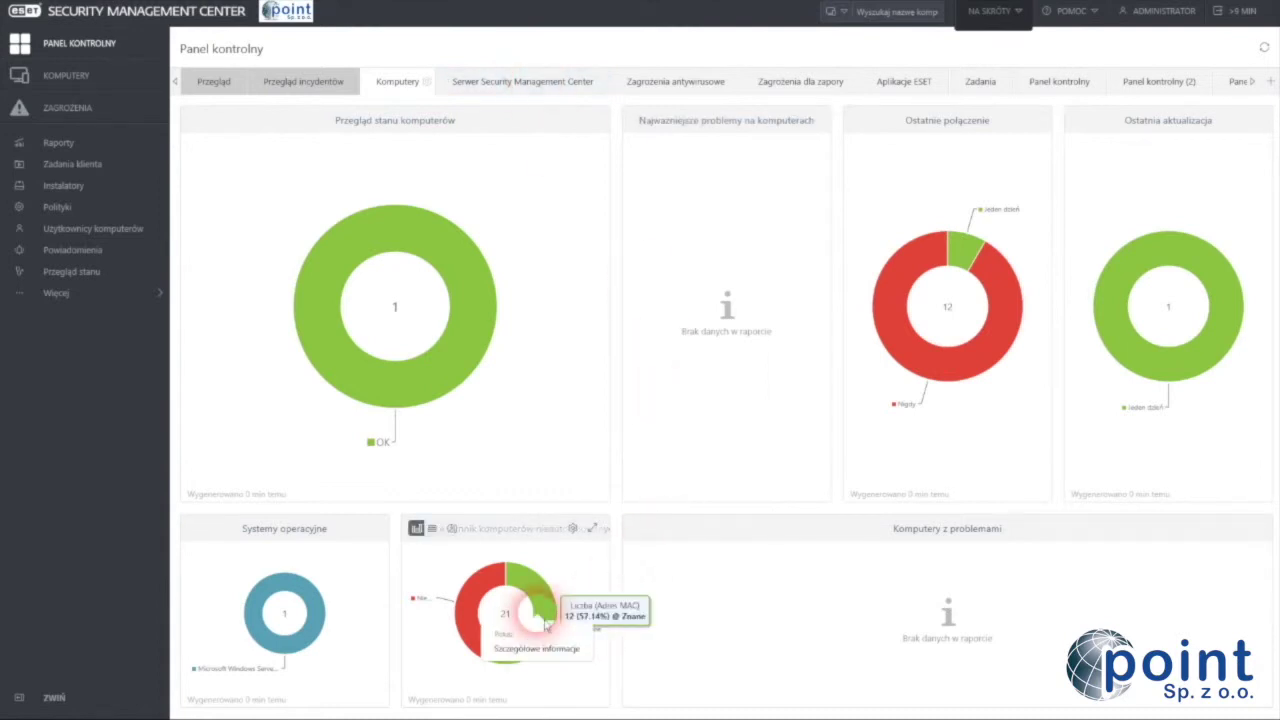
mouse_move(473, 607)
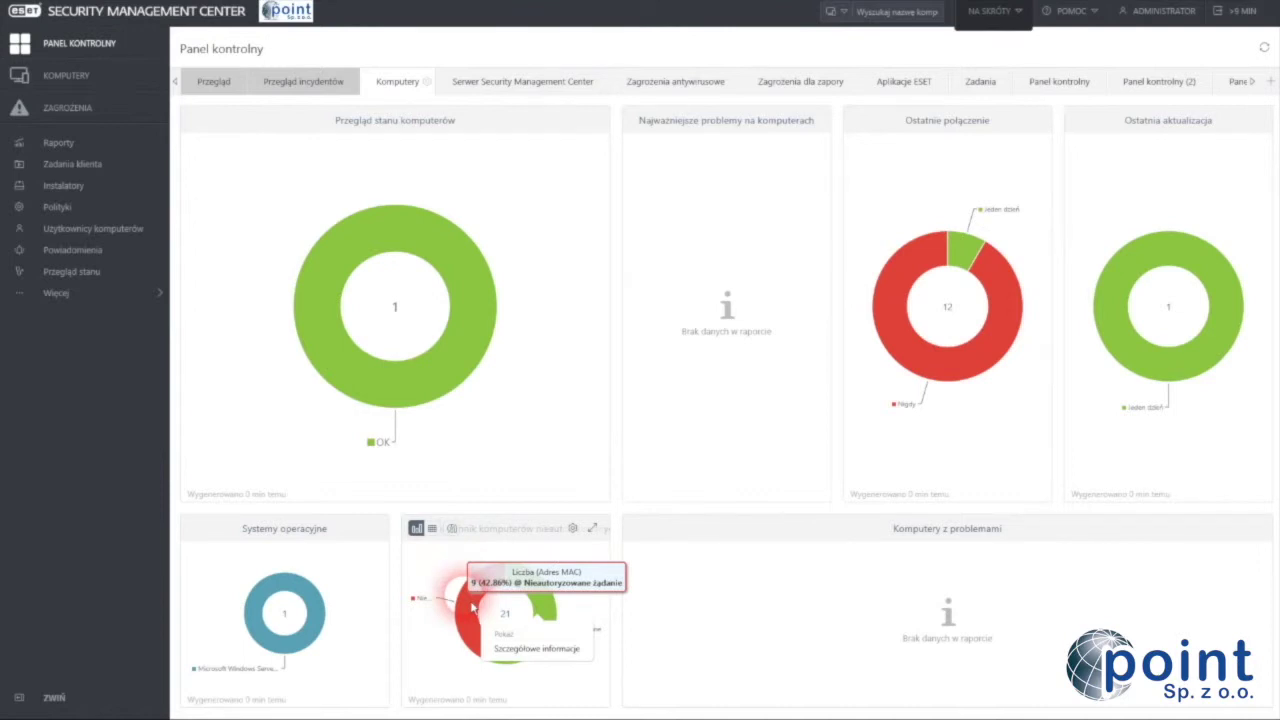
mouse_move(890, 313)
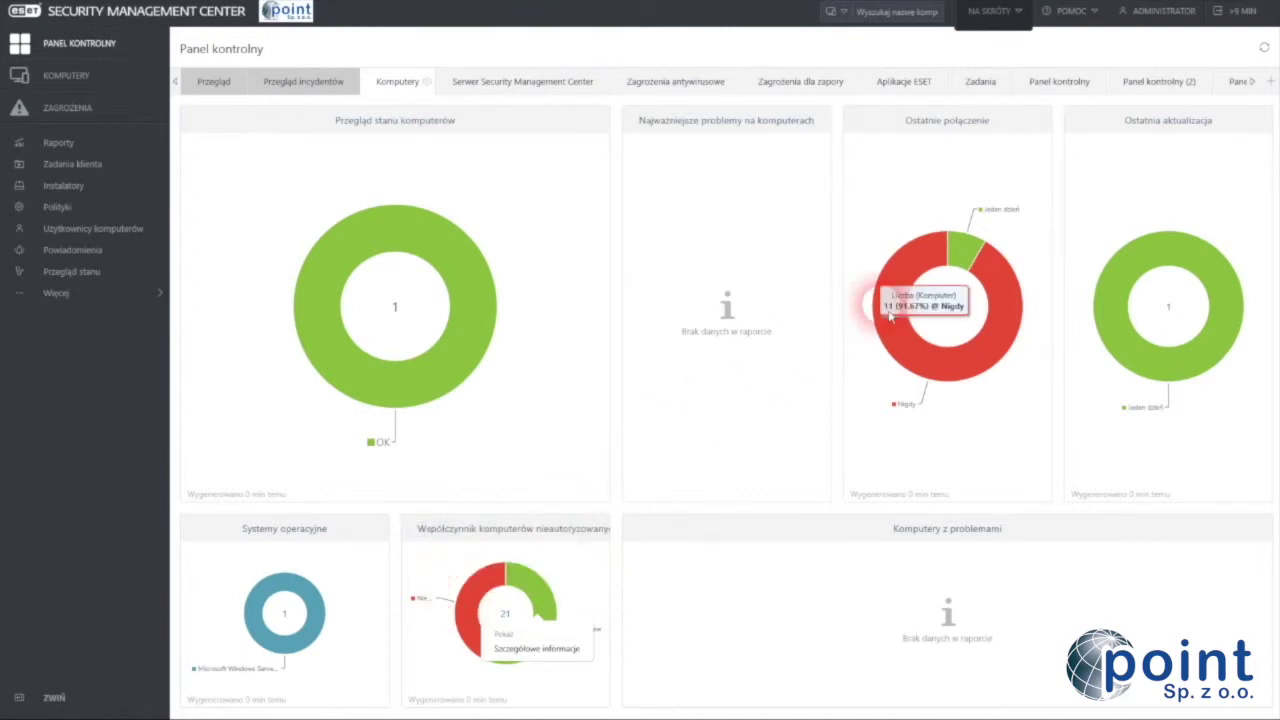
mouse_move(981, 262)
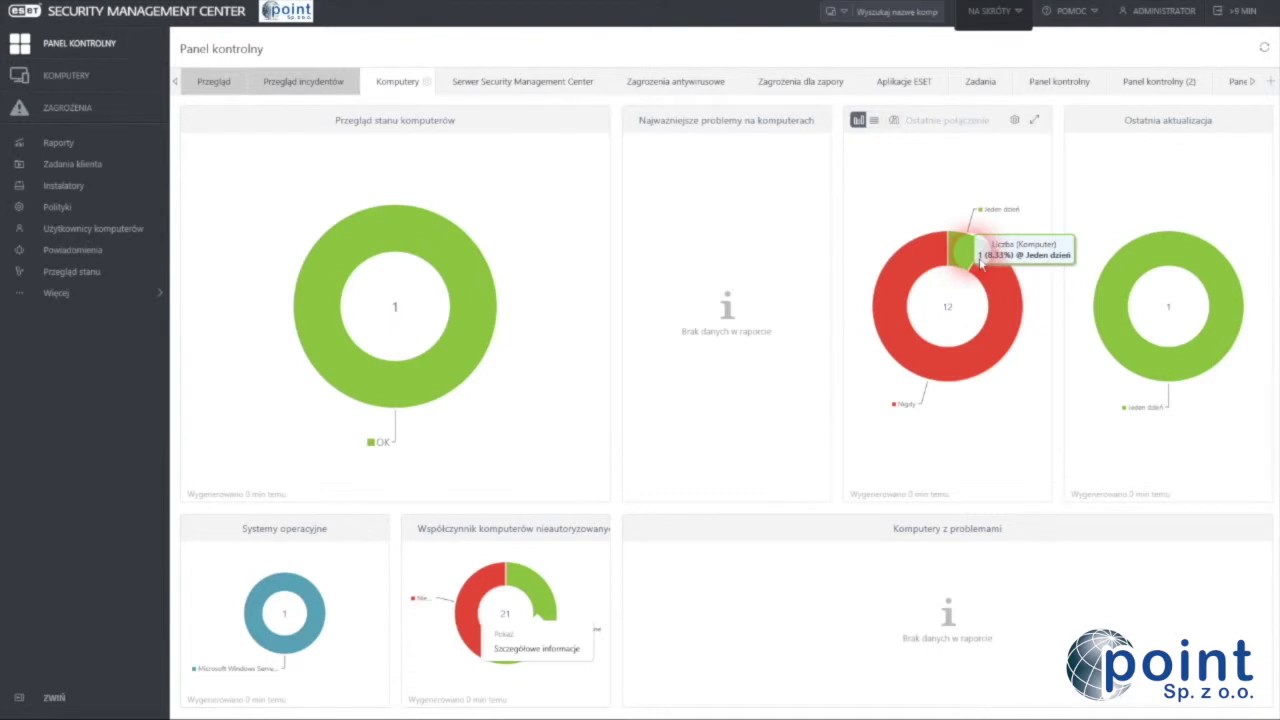
Review the Serwer Security Management Center, Zagrożenia antywirusowe and Zagrożenia dla zapory dashboards, including the Ostatnie skanowanie chart.
click(519, 85)
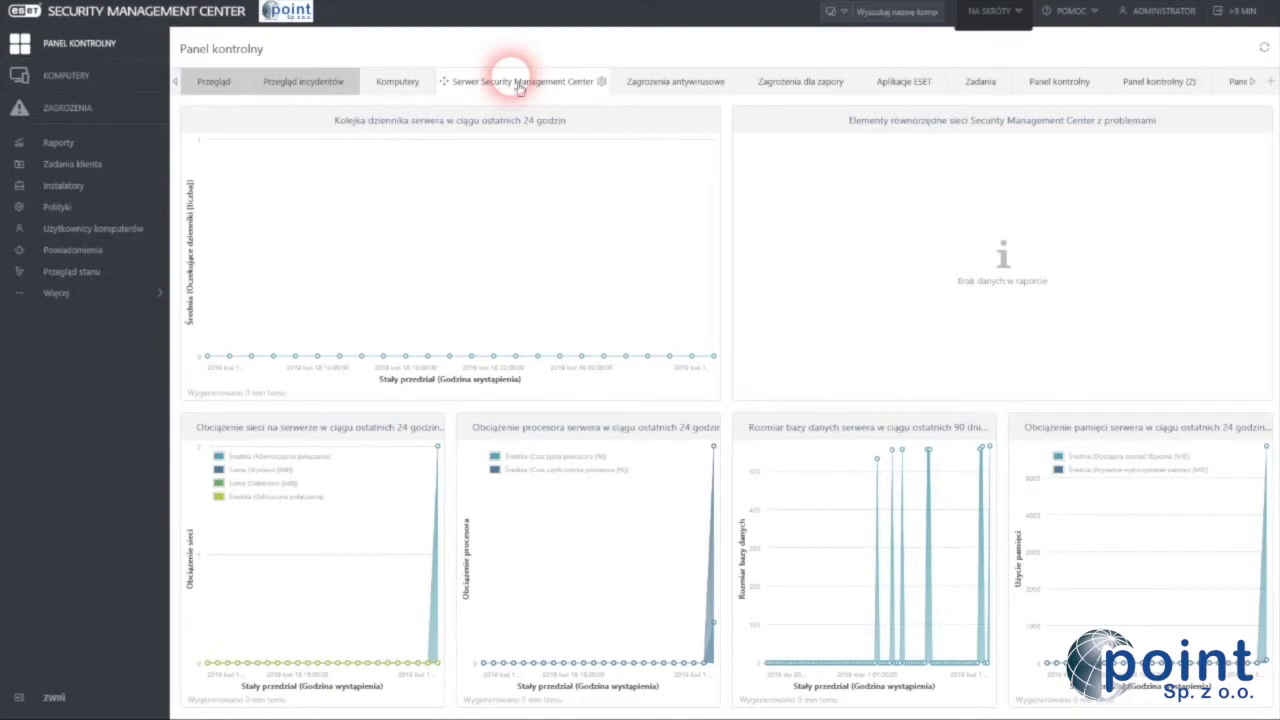
click(708, 95)
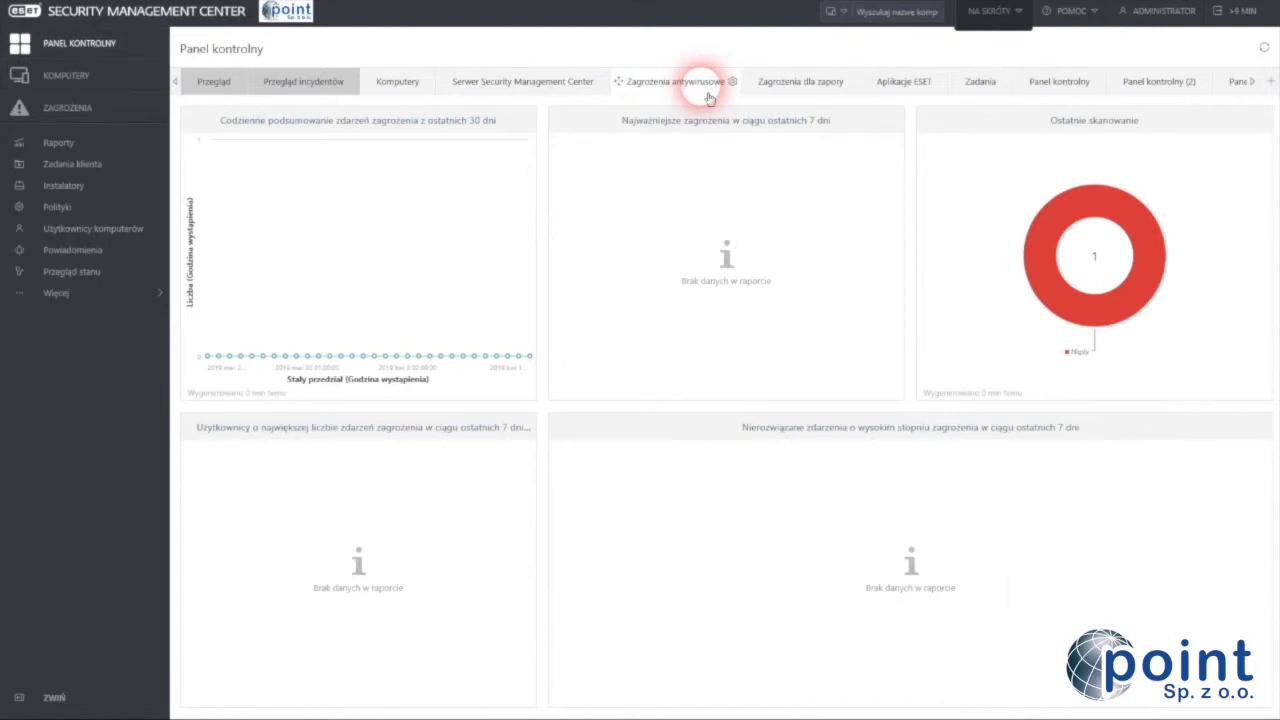
mouse_move(1030, 228)
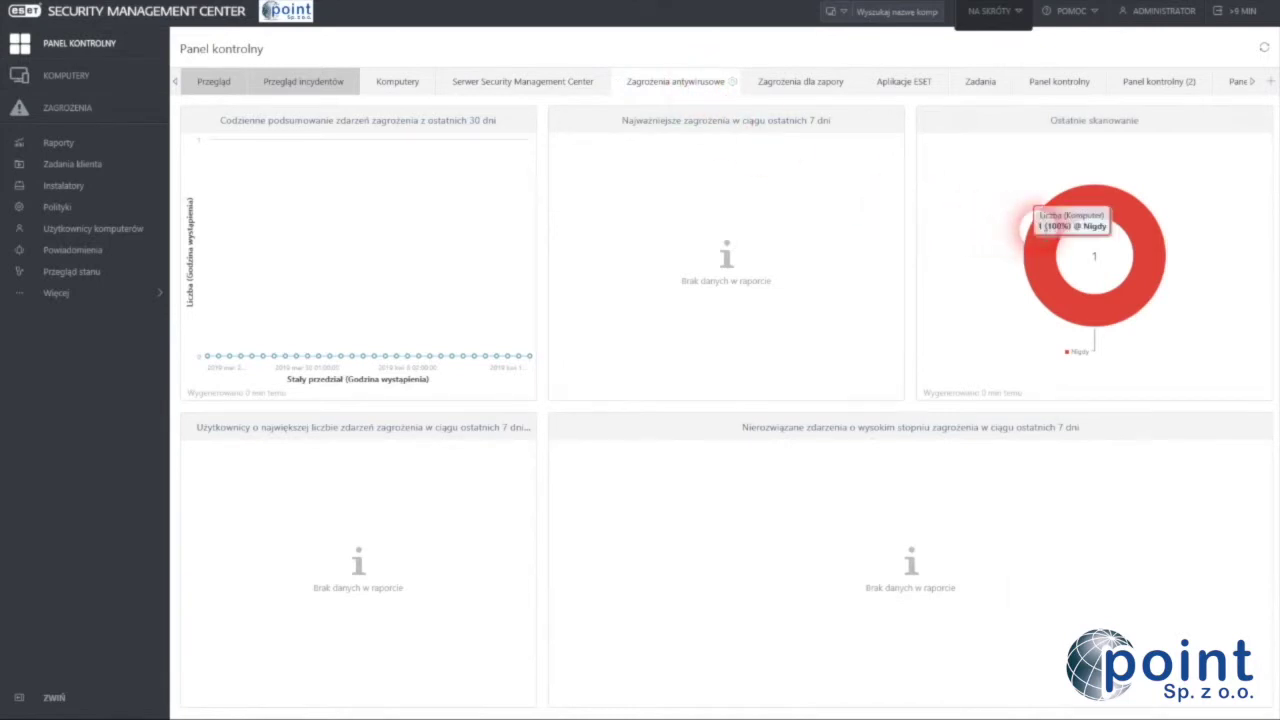
click(777, 88)
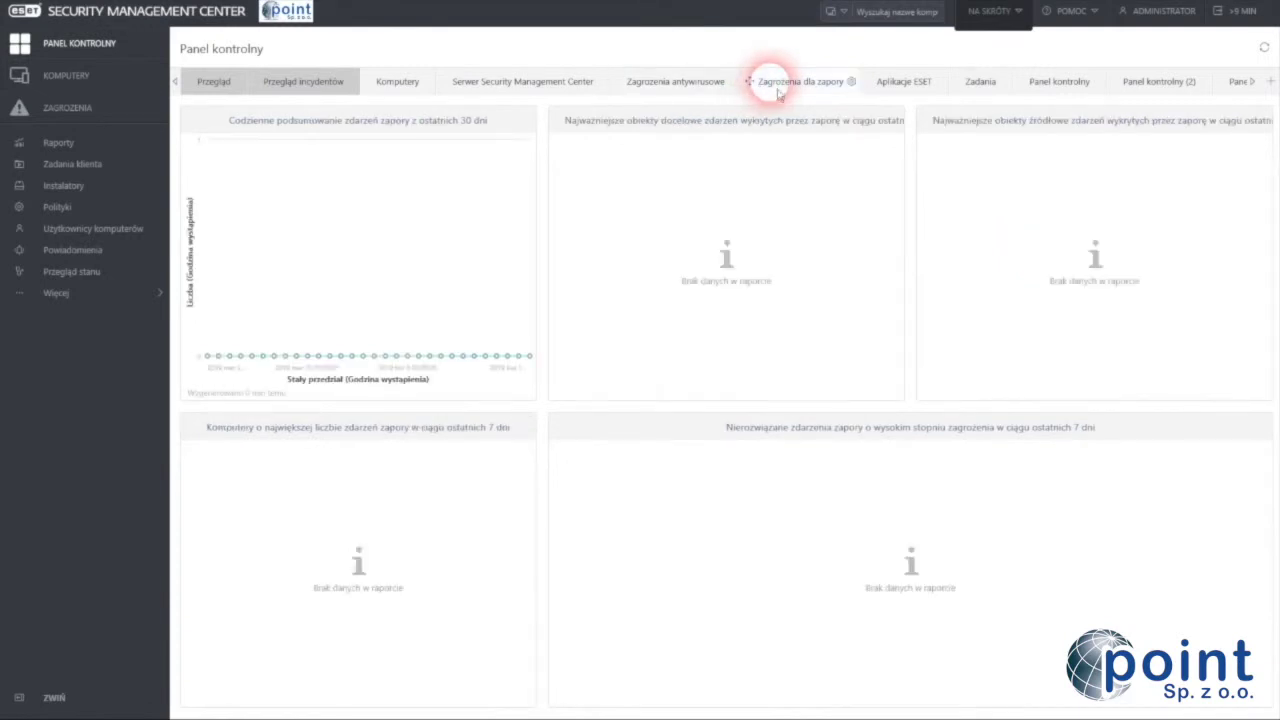
Review the Aplikacje ESET, Zadania and Panel kontrolny dashboards.
click(905, 84)
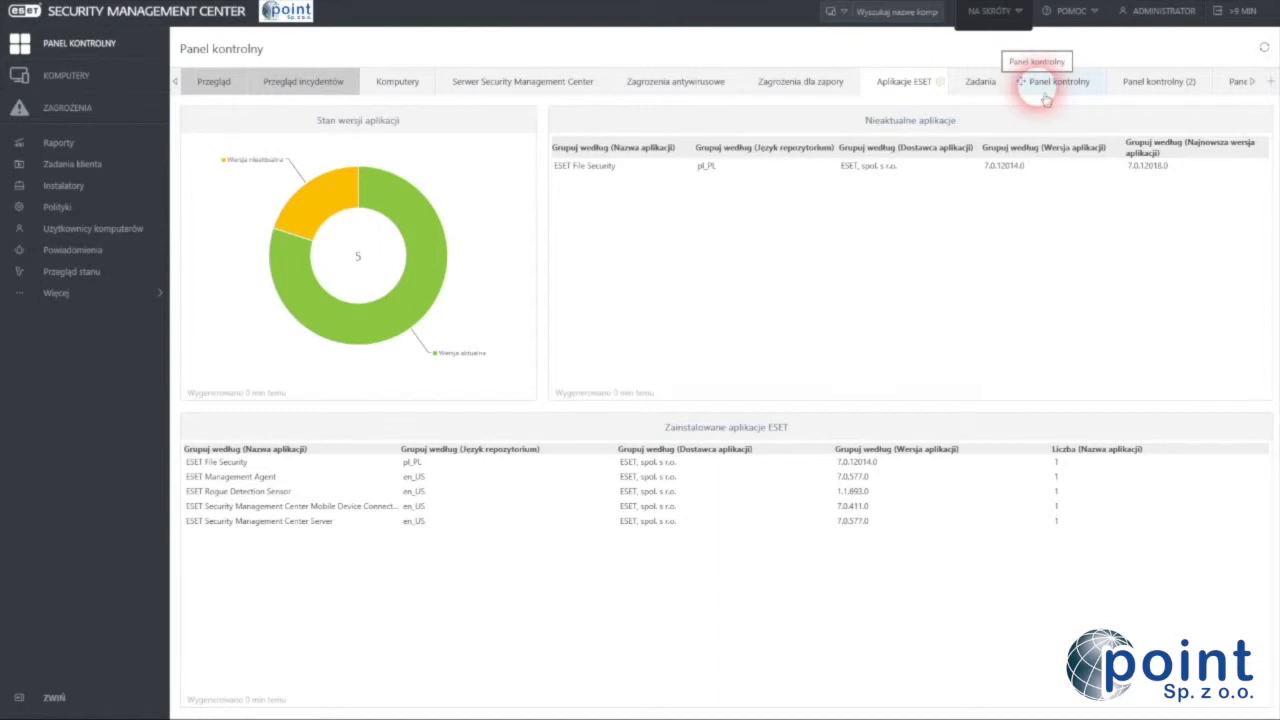
click(980, 82)
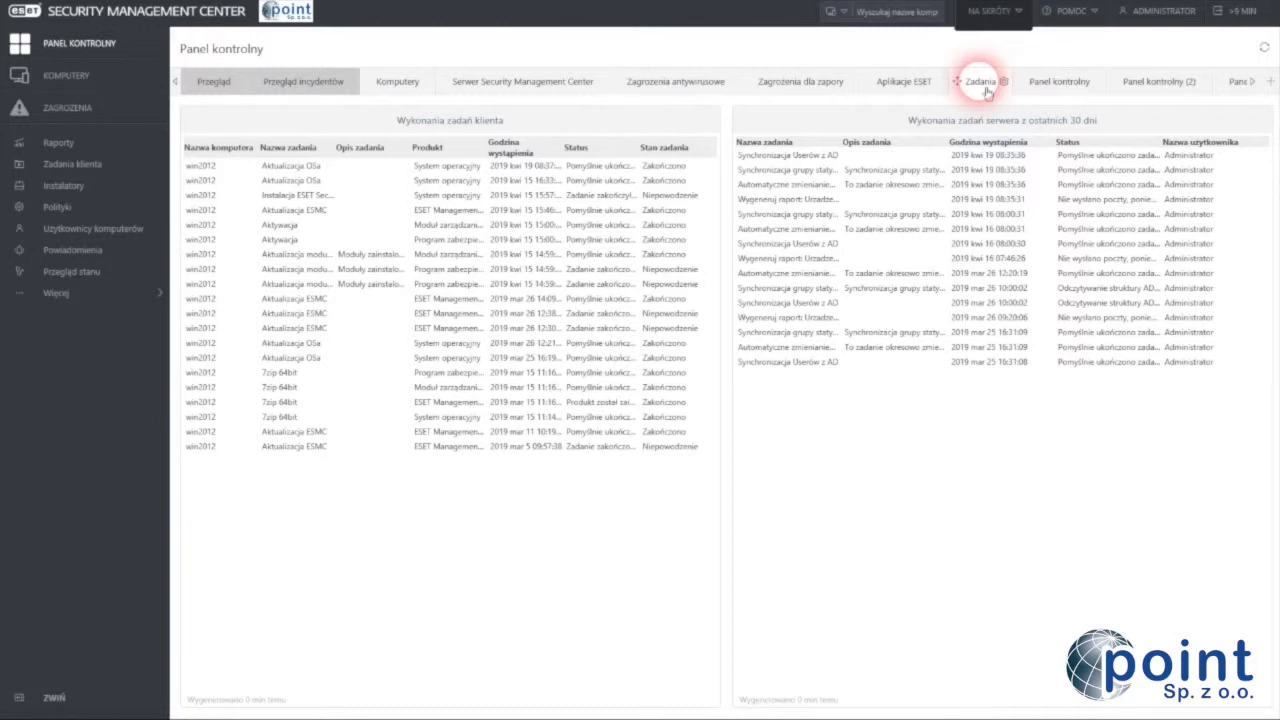
click(1070, 88)
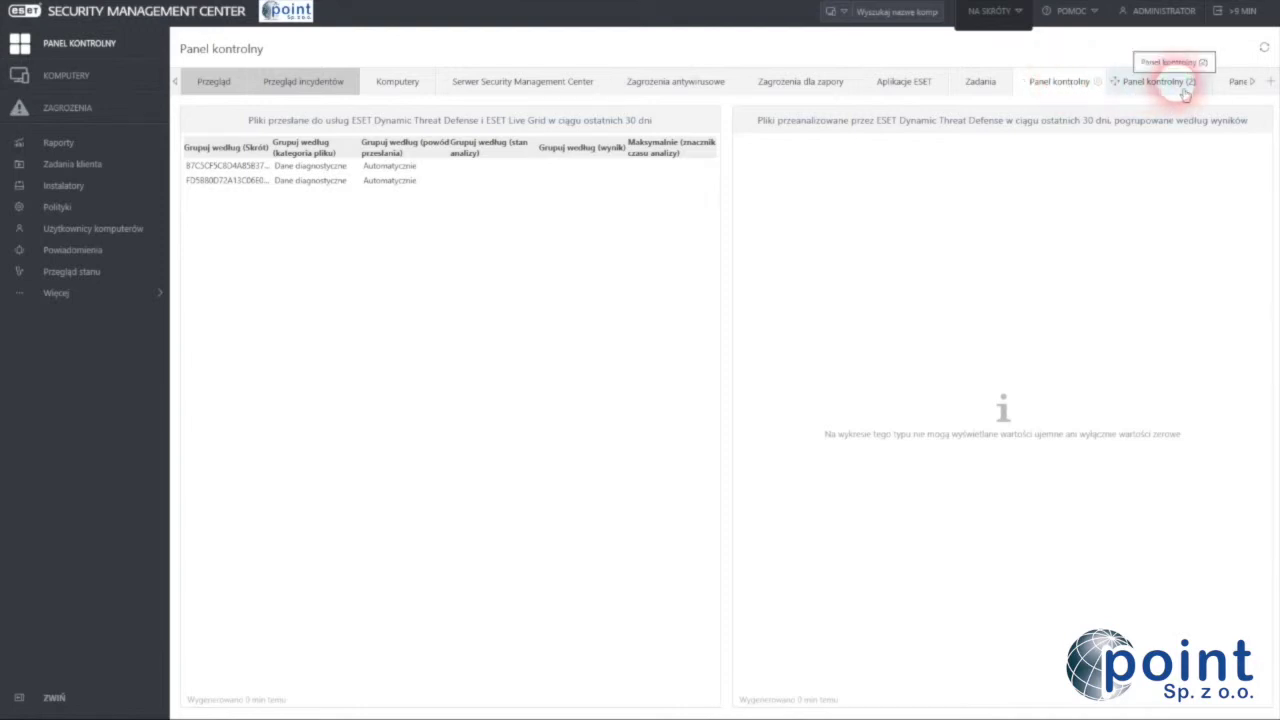
View the detailed report for the second submitted file's hash, drill into the same hash again, and return to the dashboard.
click(236, 190)
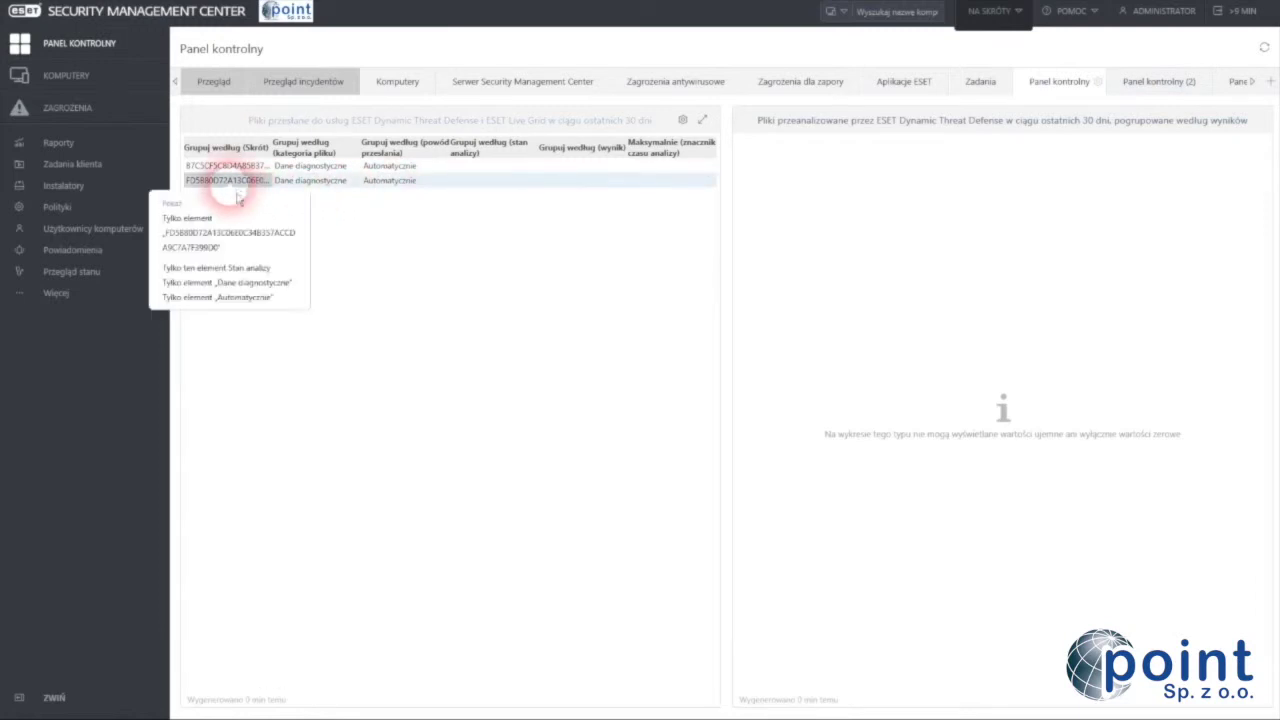
click(202, 238)
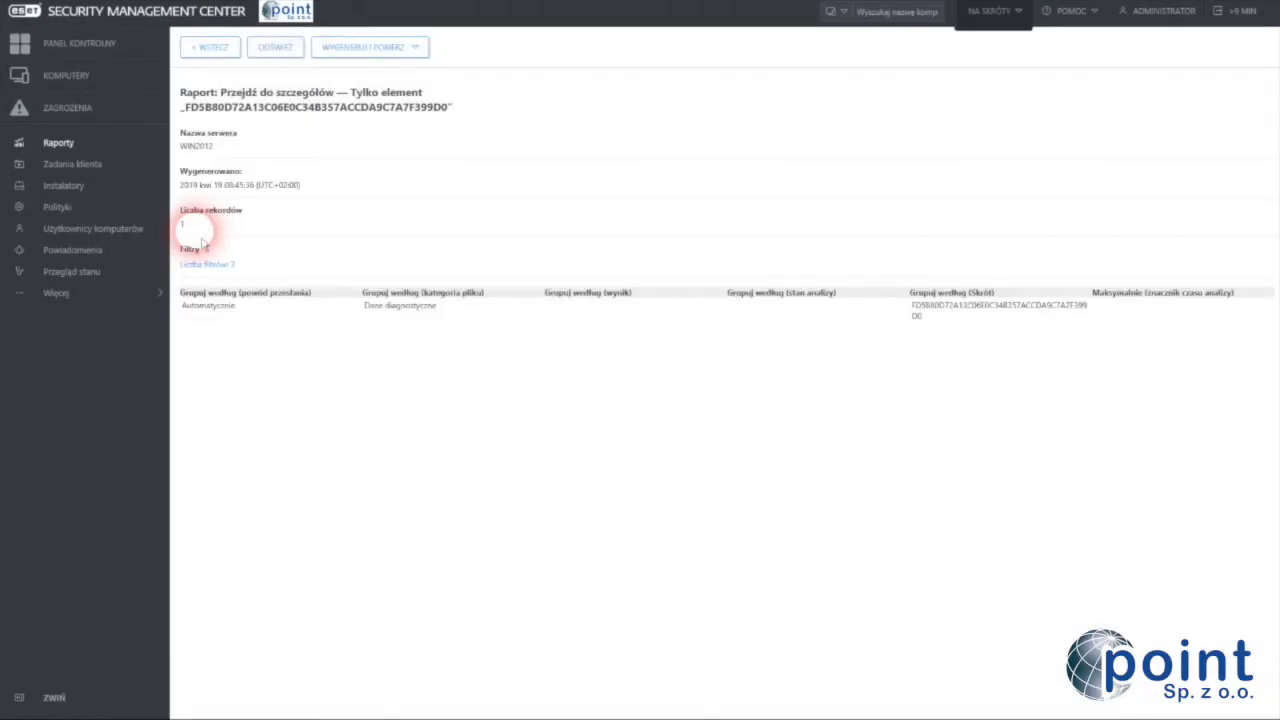
click(978, 318)
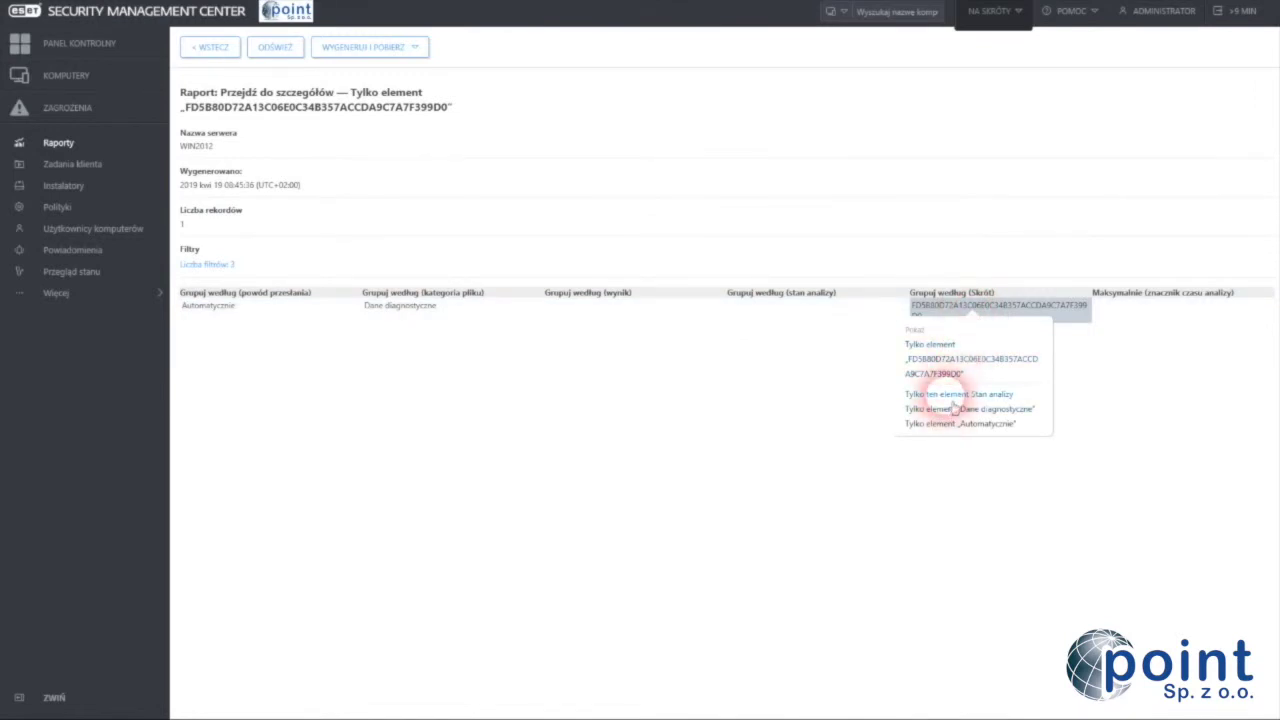
click(962, 364)
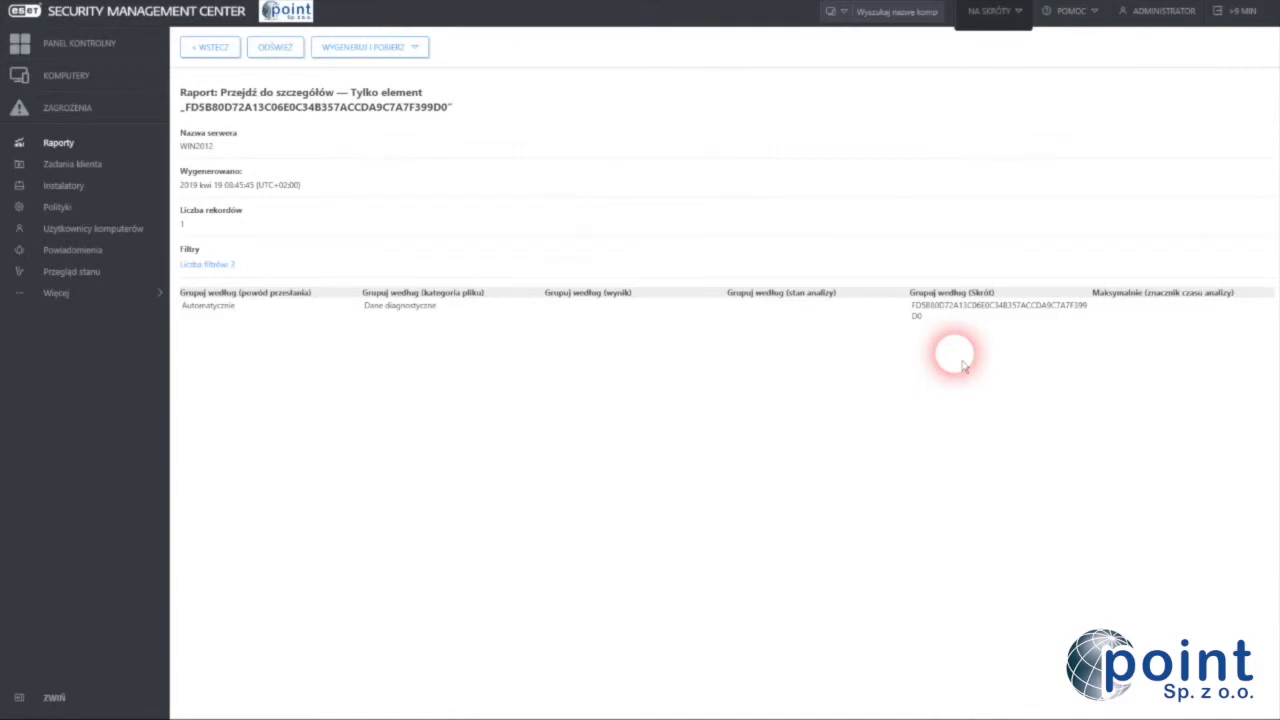
click(209, 47)
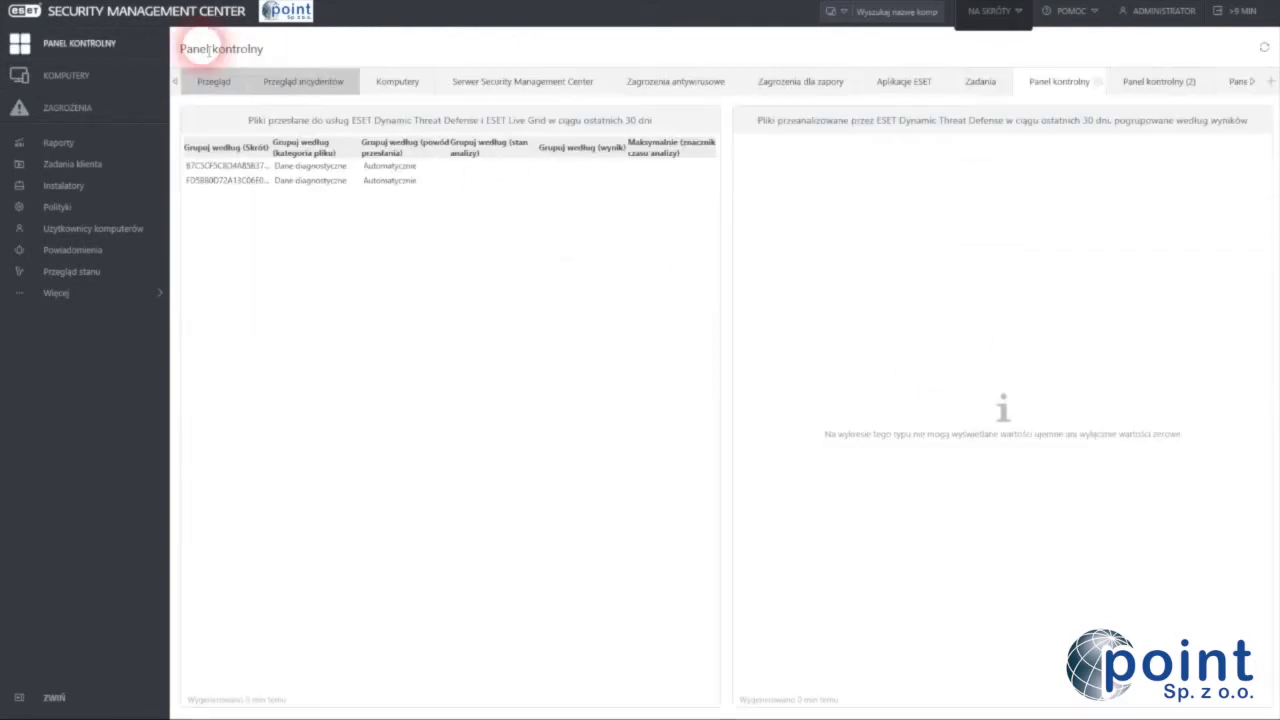
Review the Panel kontrolny (2) and Panel kontrolny (3) dashboards.
click(1158, 84)
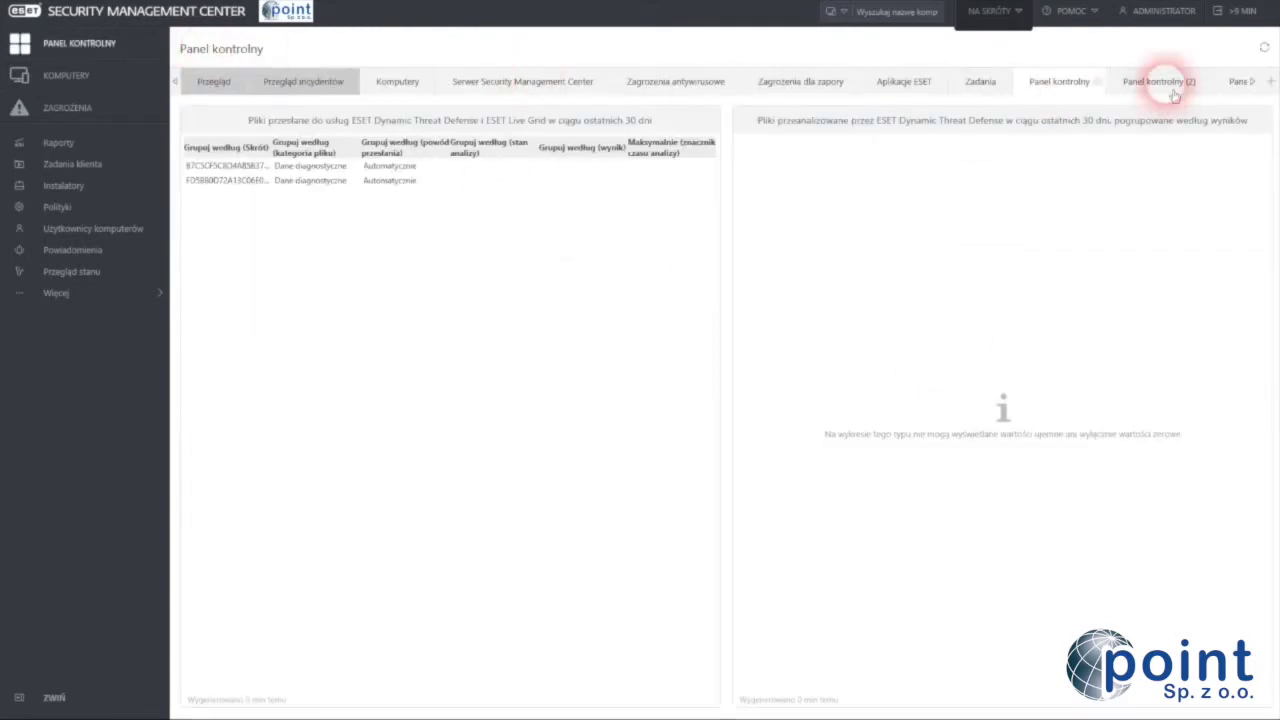
click(1158, 84)
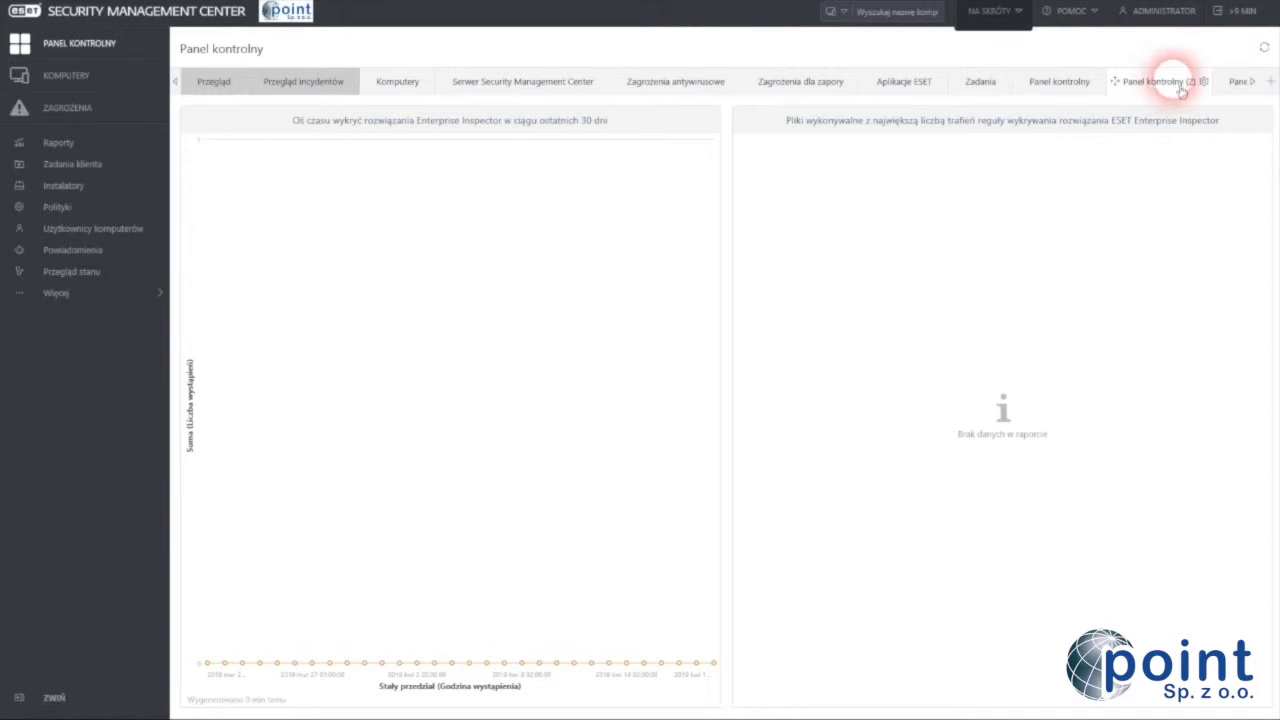
click(1245, 91)
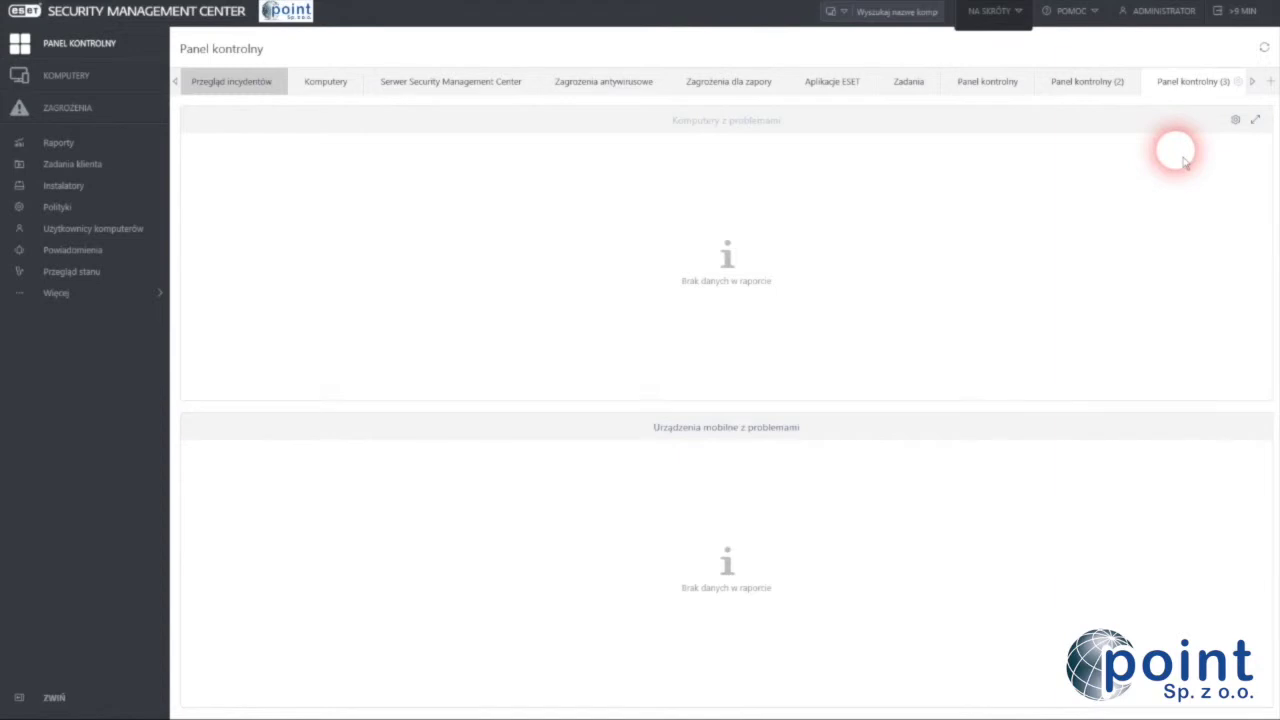
click(1258, 88)
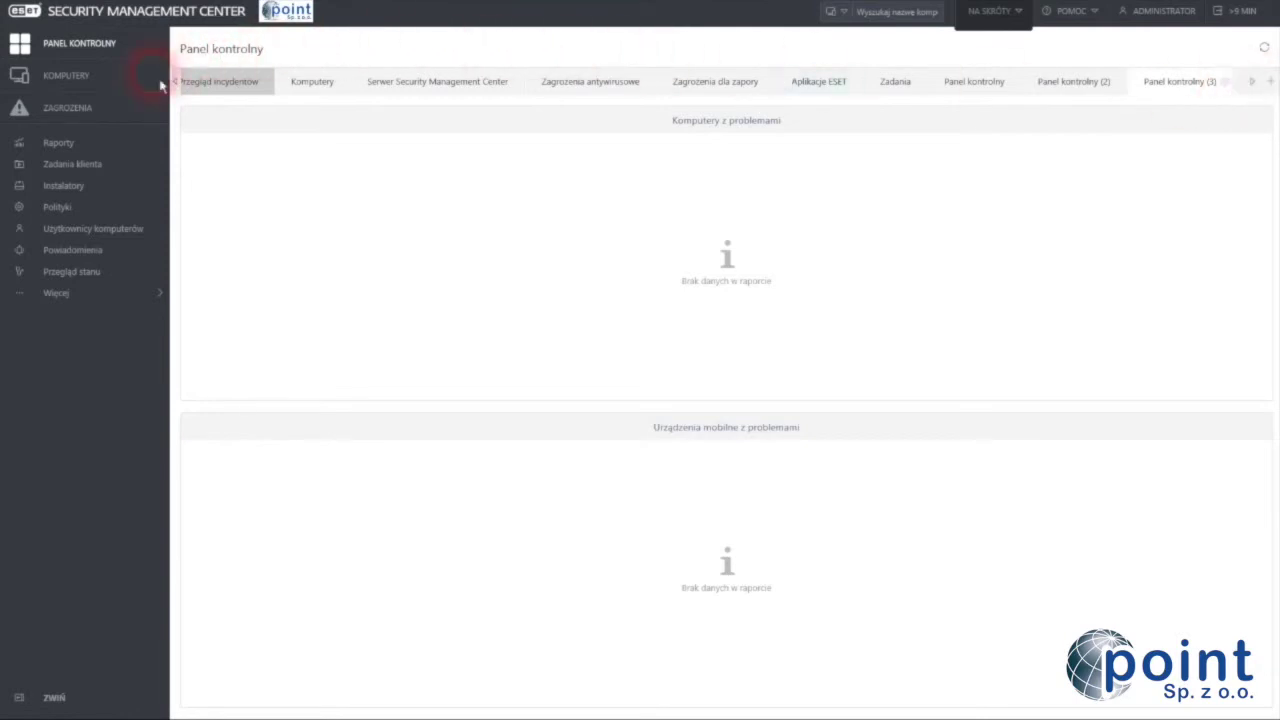
Browse the Komputery section's GR, 7ZIP jest and 7zip nie ma groups, and return to the Wszystkie group.
click(93, 90)
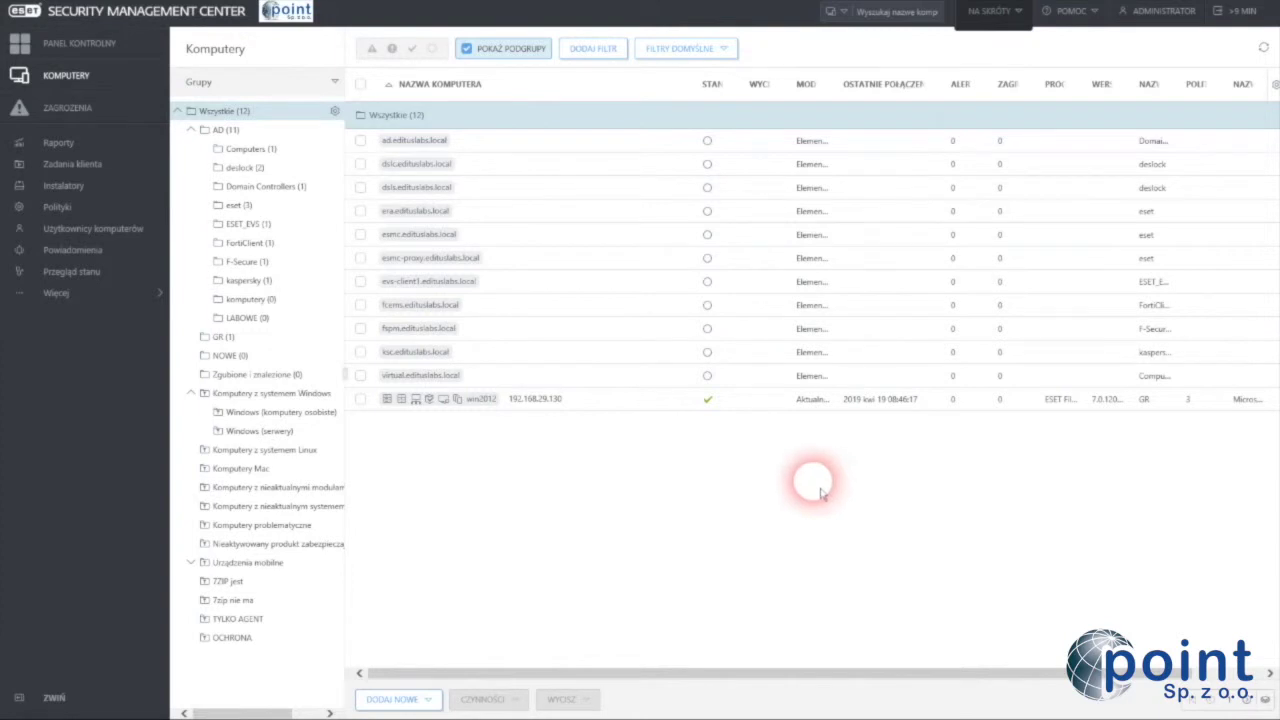
click(217, 340)
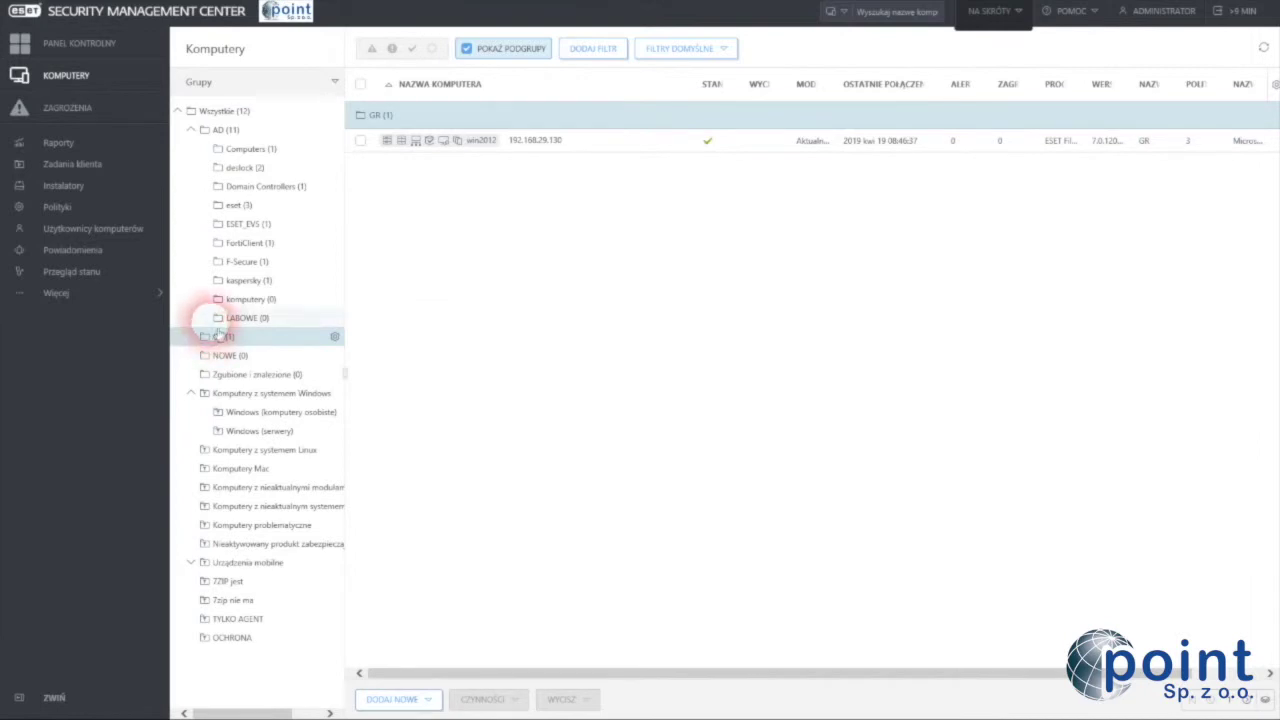
click(228, 111)
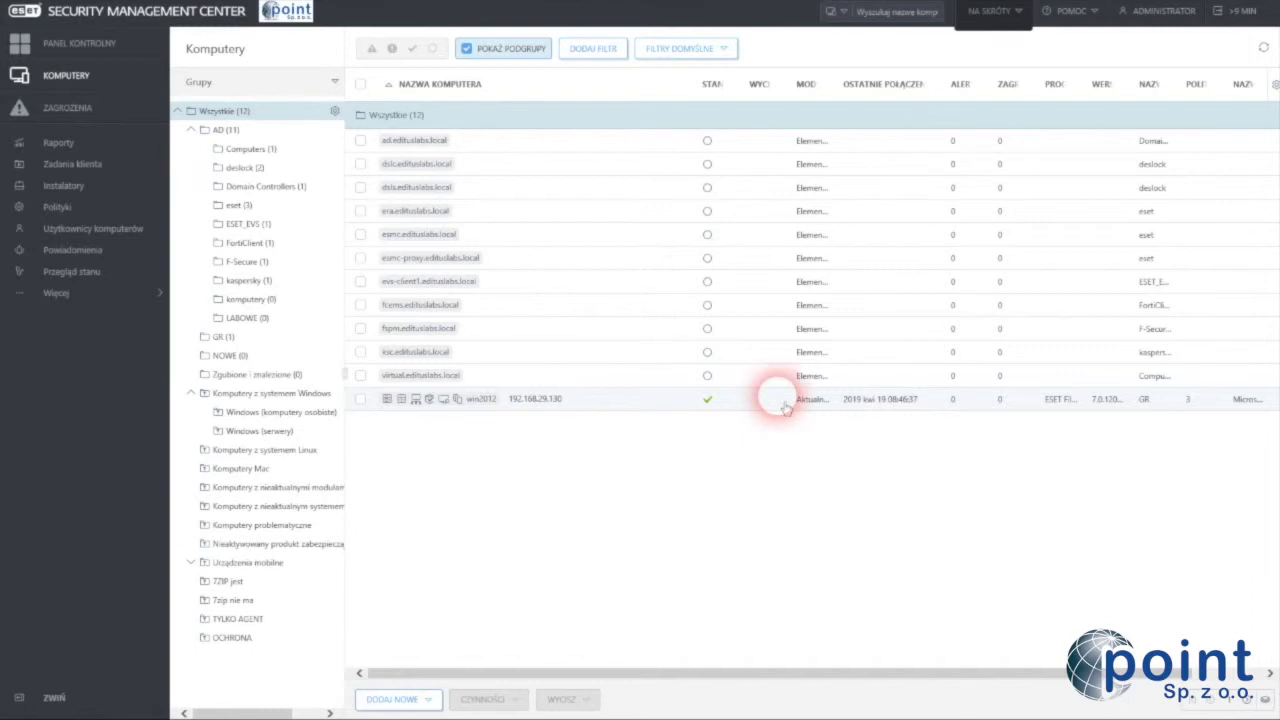
click(228, 586)
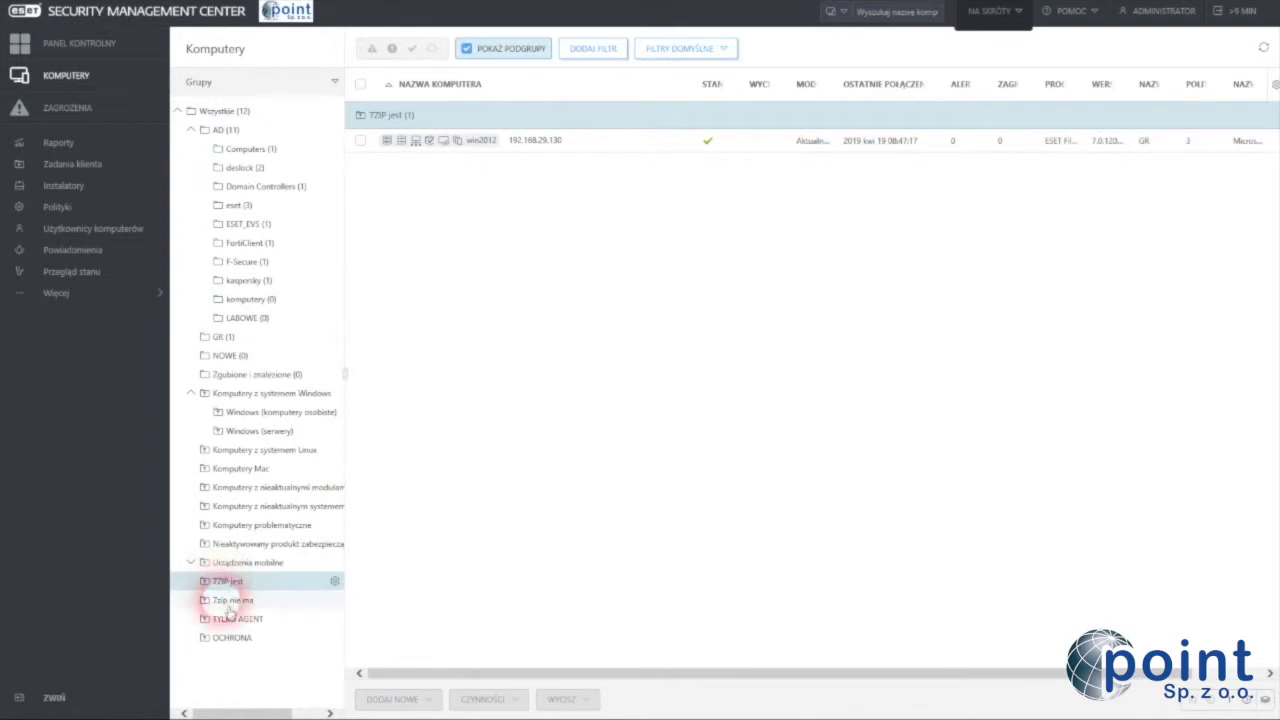
click(232, 601)
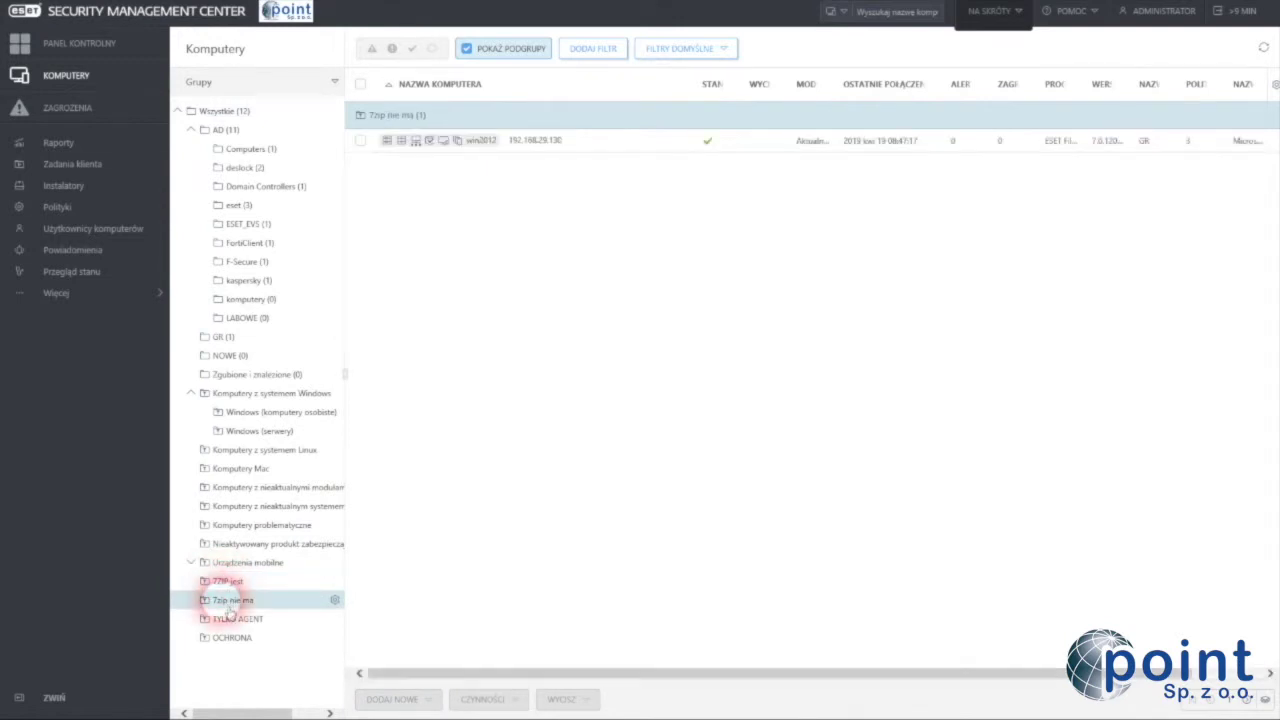
click(230, 582)
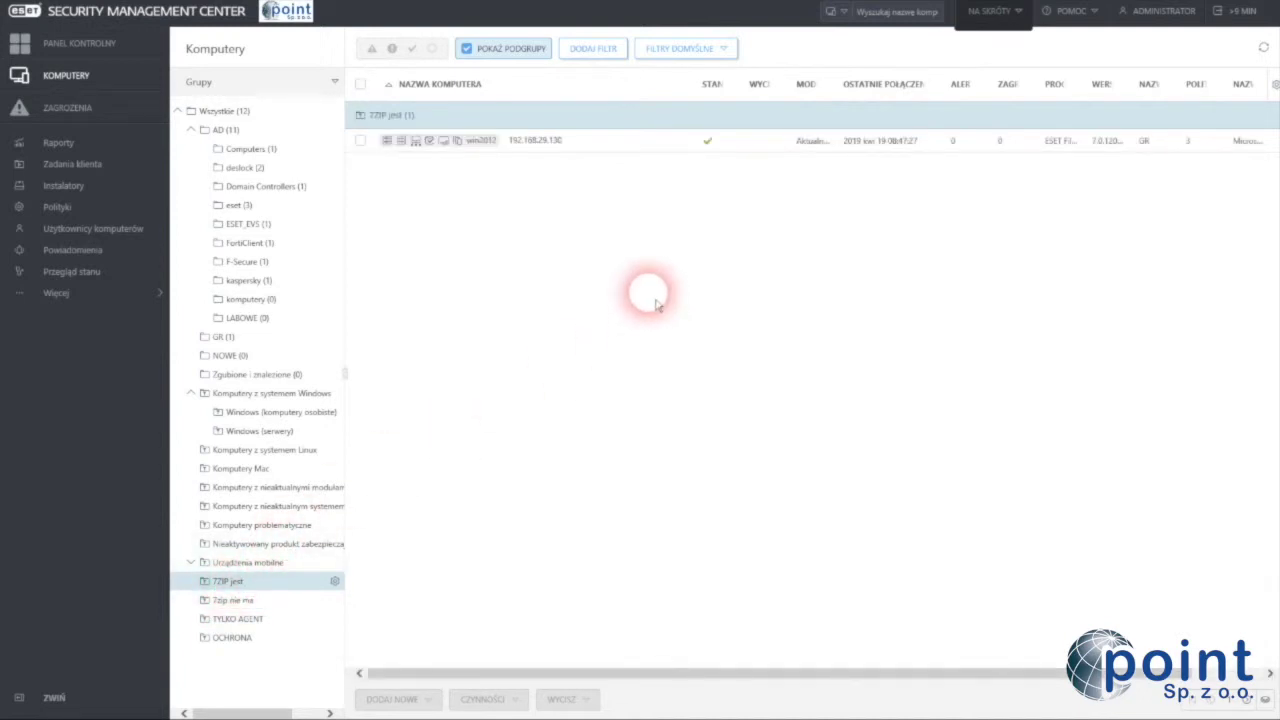
click(226, 112)
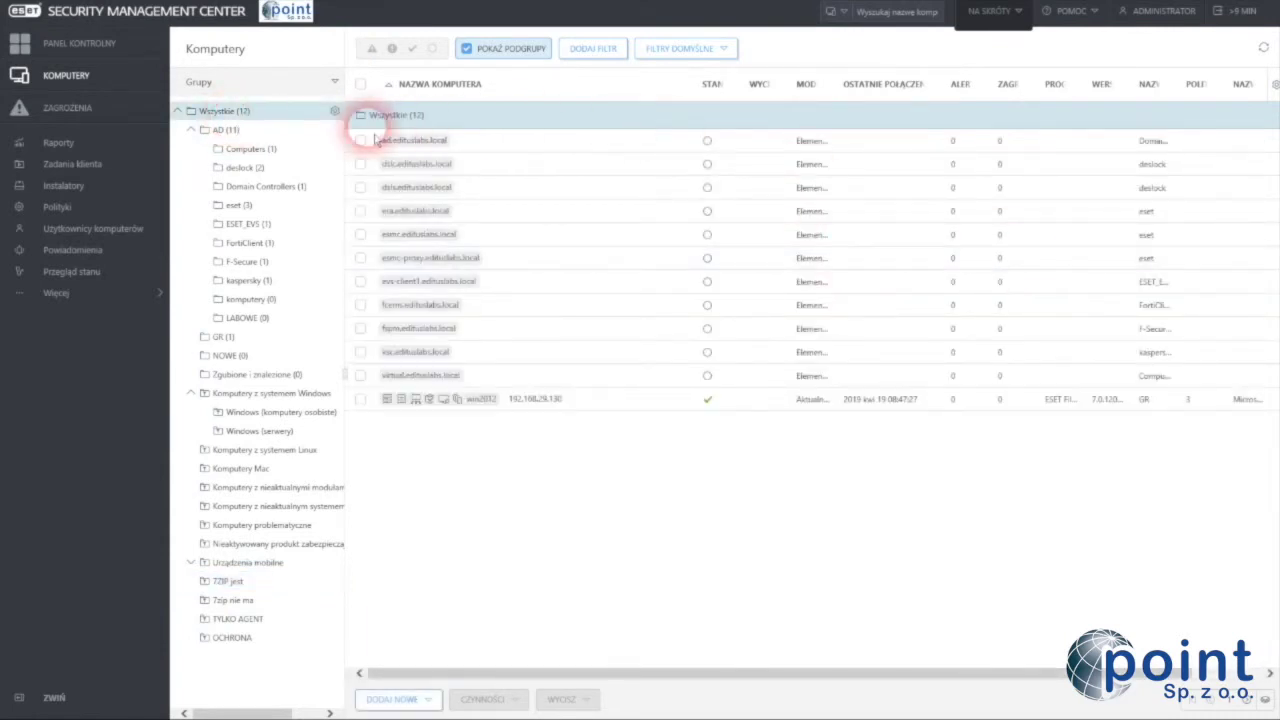
In the Zagrożenia list, enable the Zagrożenie rozwiązane filter and remove the Wystąpienie date filter.
click(84, 109)
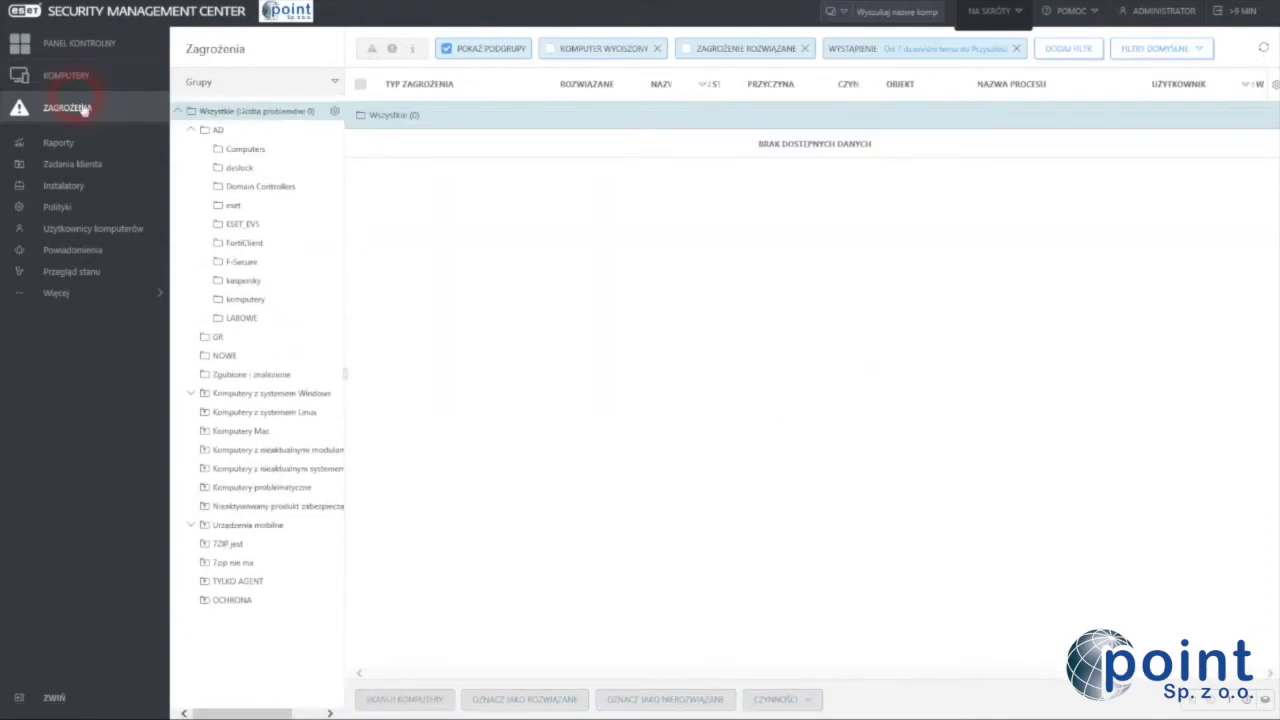
click(757, 58)
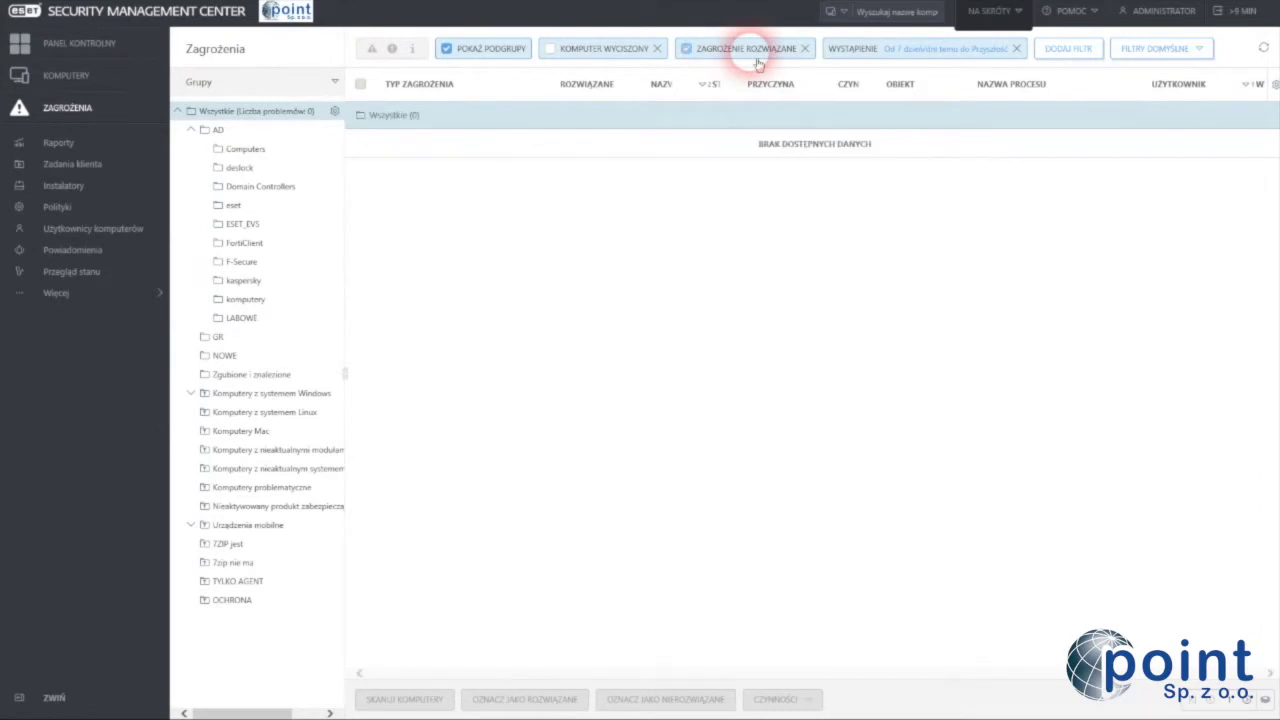
click(1017, 50)
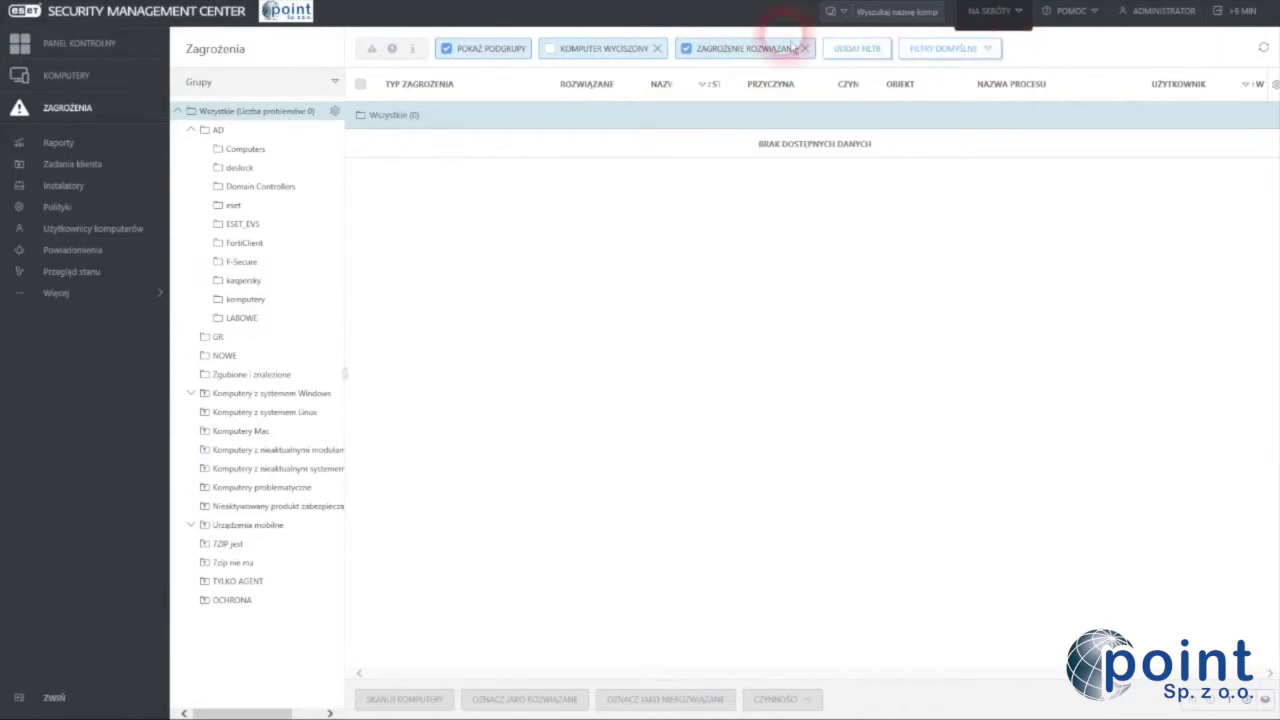
click(737, 58)
click(737, 58)
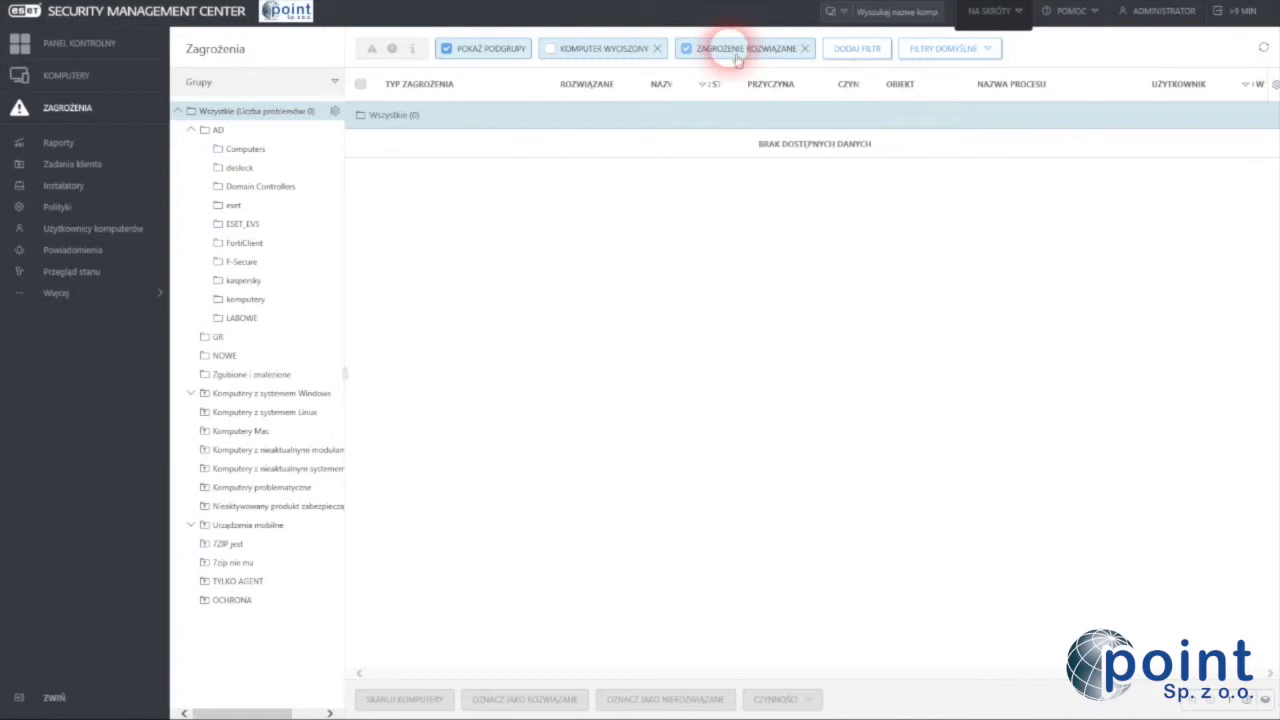
click(89, 195)
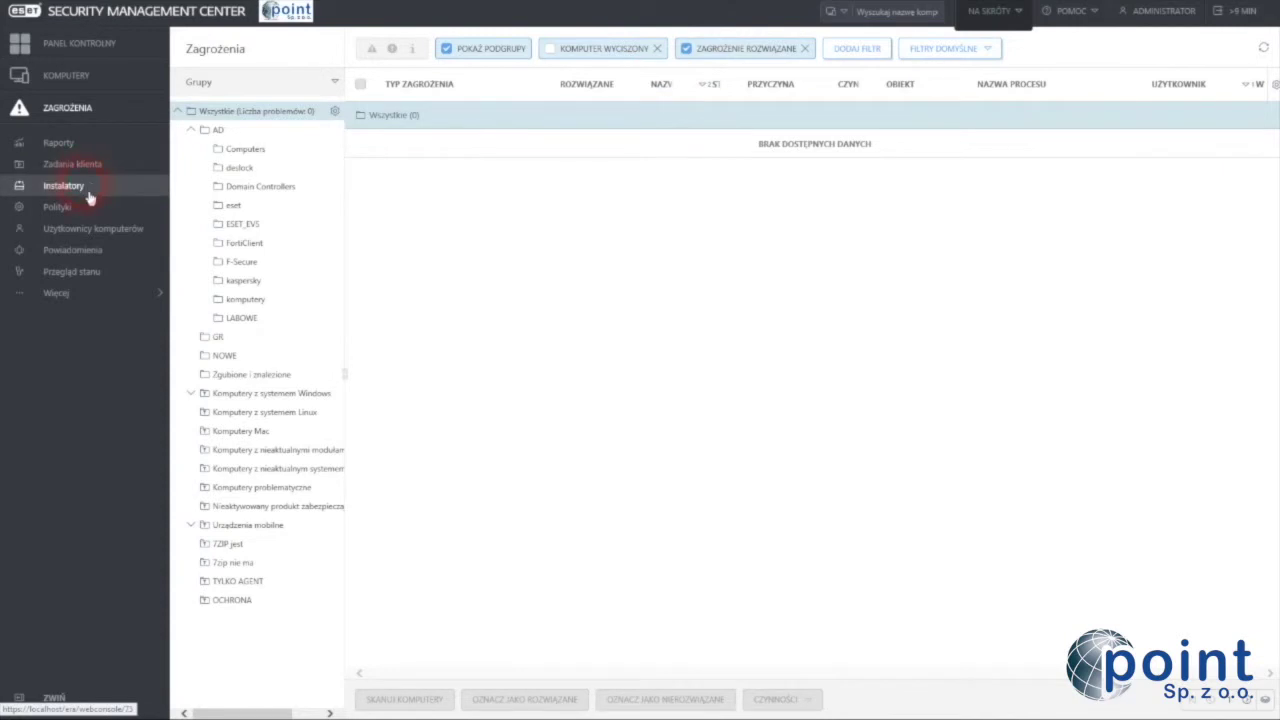
In the Raporty section, review the report template categories from Automatyzacja through Spis sprzętu and the scheduled reports.
click(90, 145)
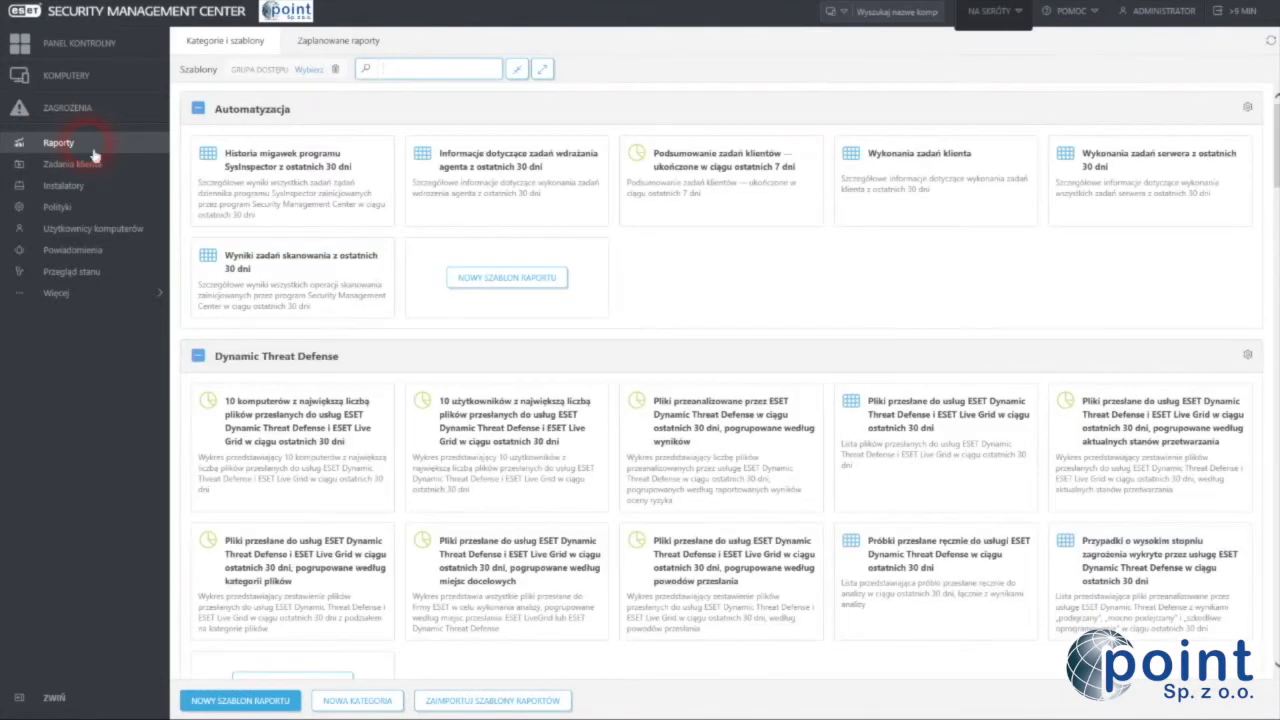
scroll(950, 345, down, 3)
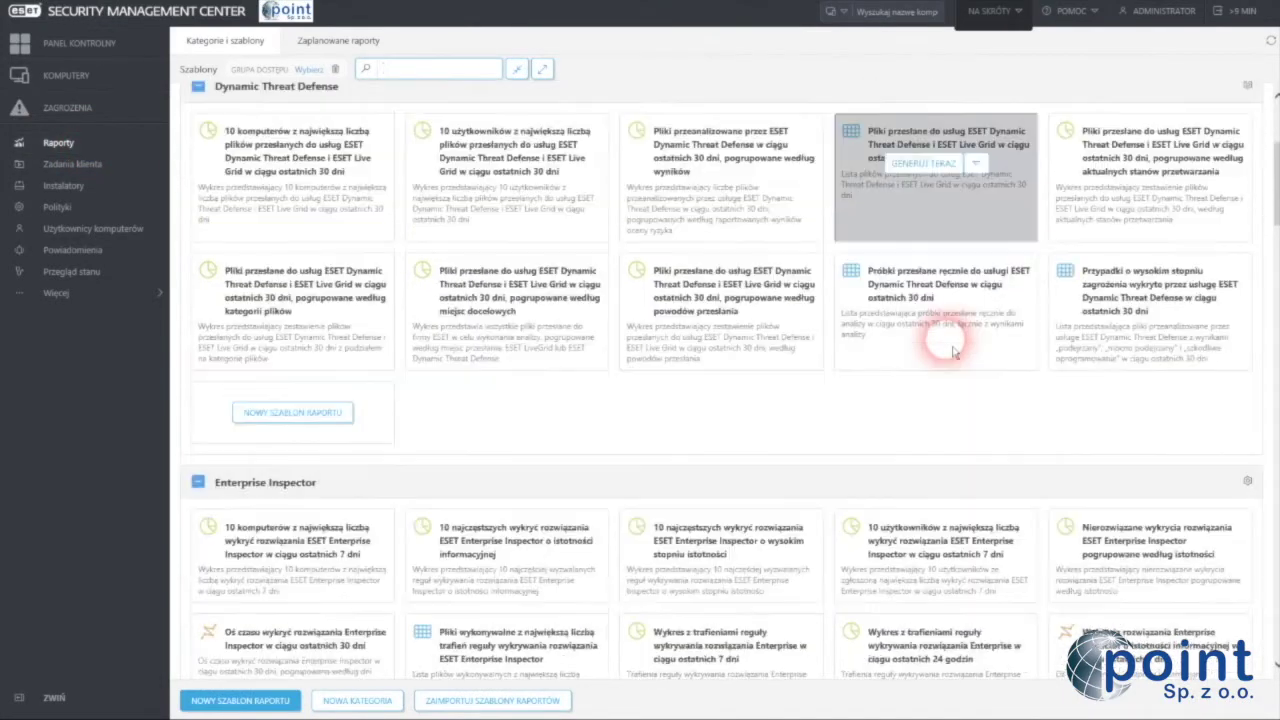
scroll(953, 352, down, 2)
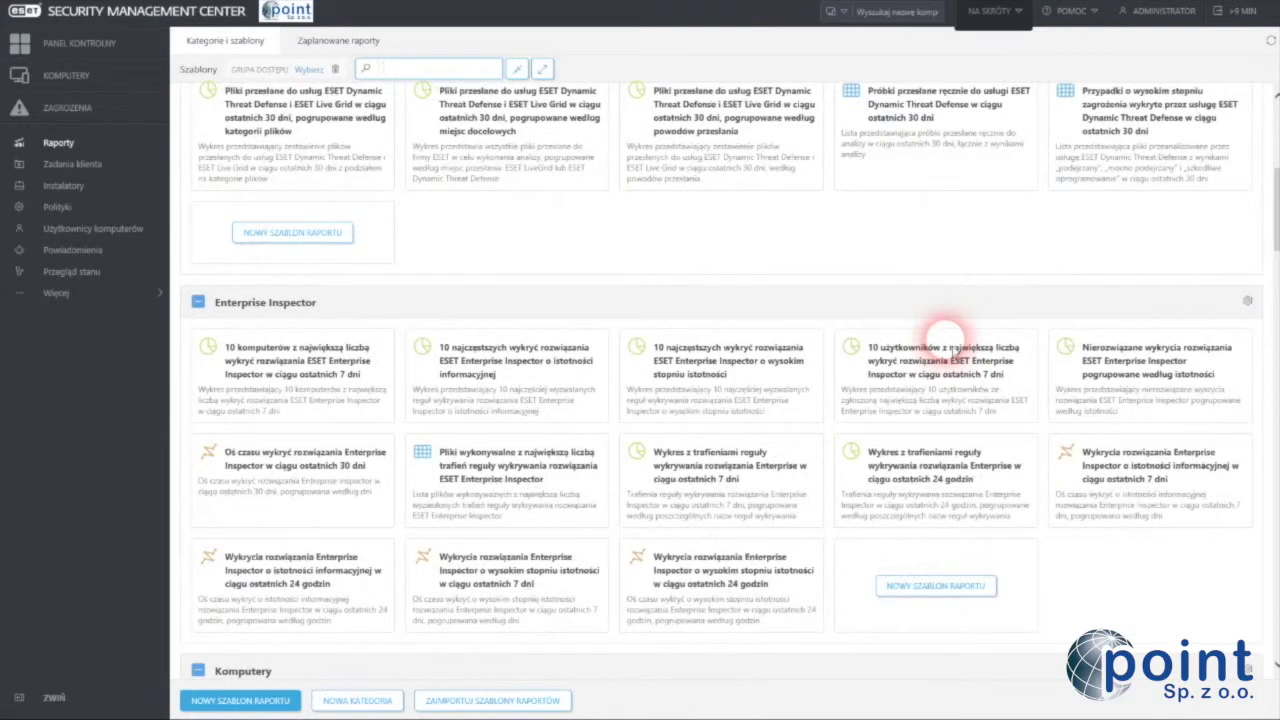
scroll(945, 338, down, 2)
scroll(955, 352, down, 3)
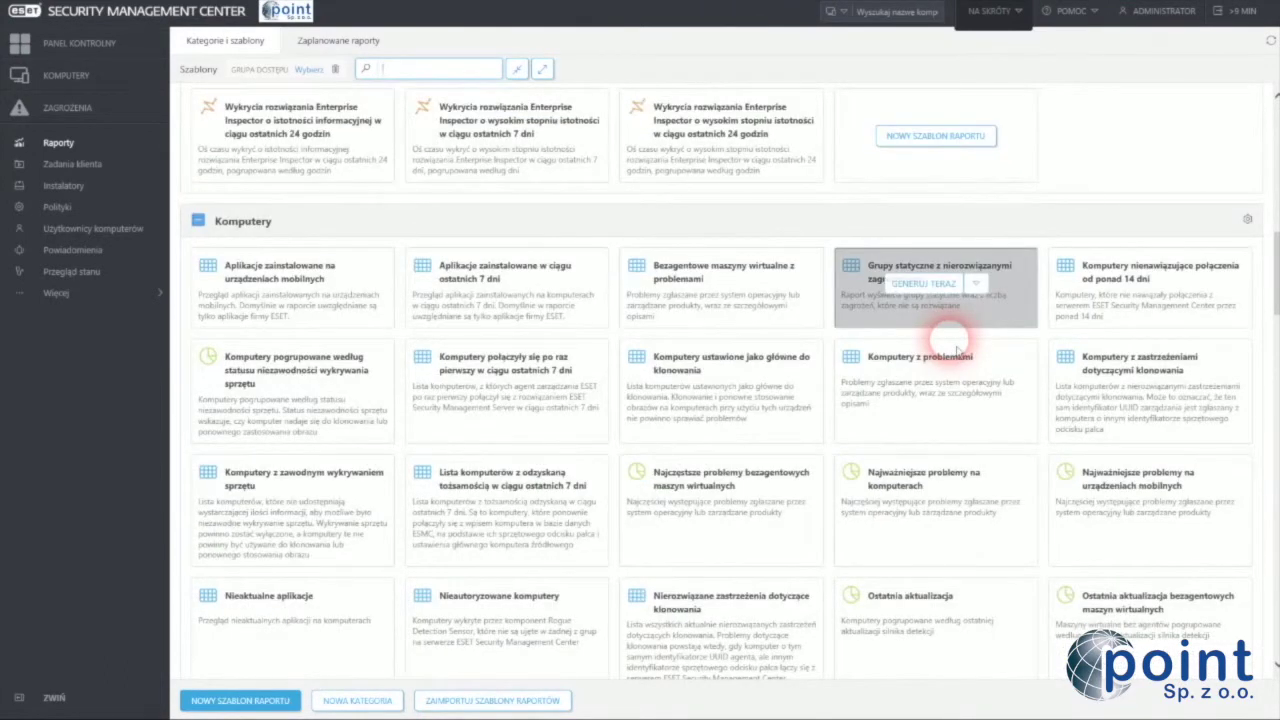
scroll(957, 349, down, 4)
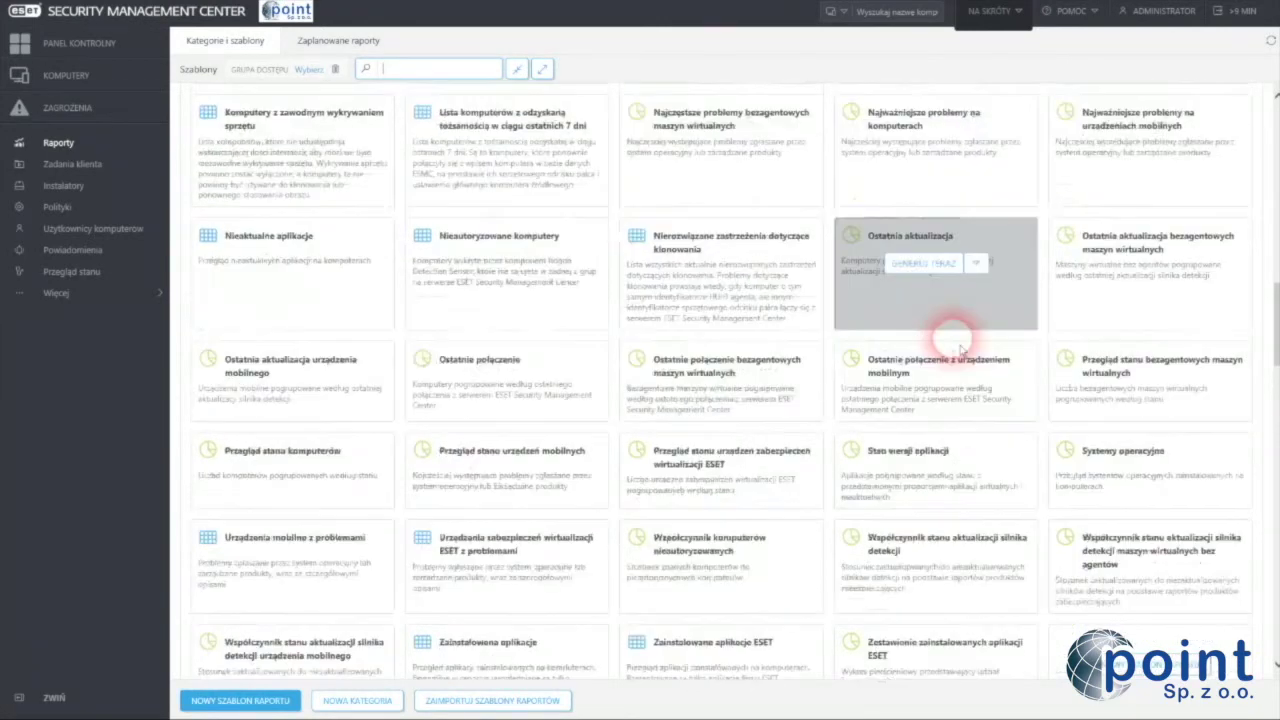
scroll(957, 343, down, 4)
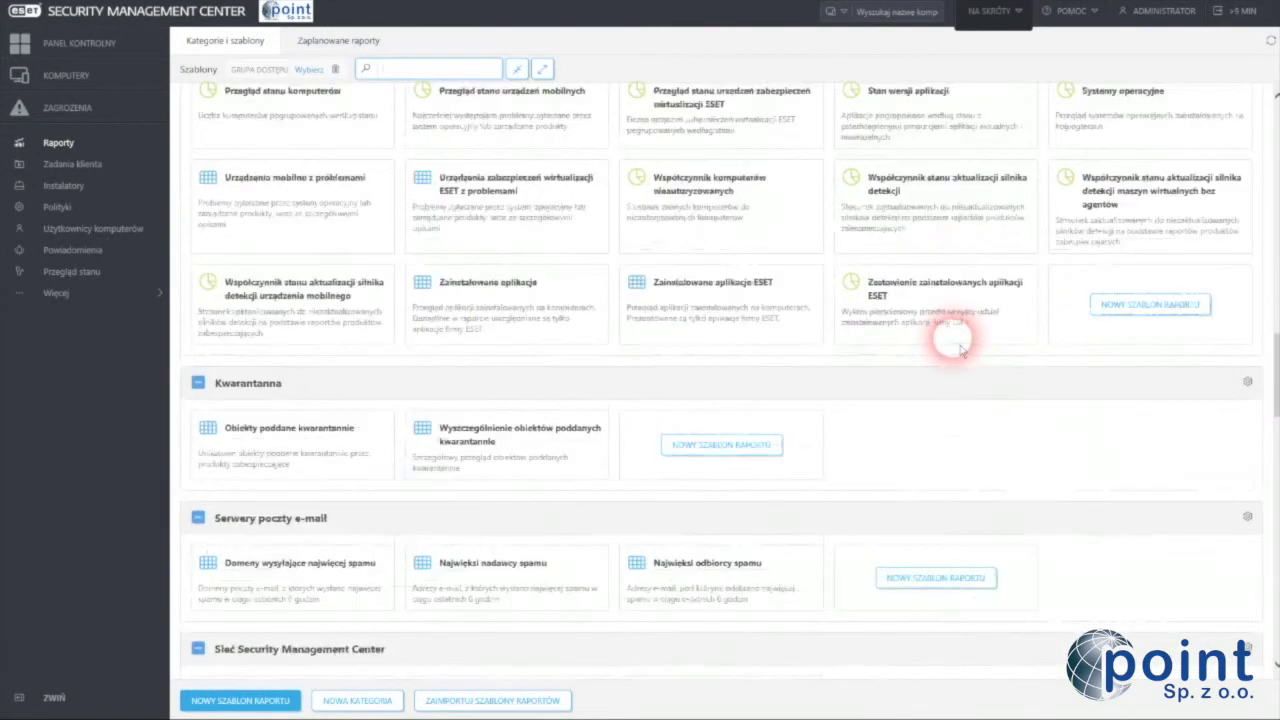
scroll(958, 345, down, 2)
scroll(960, 348, down, 2)
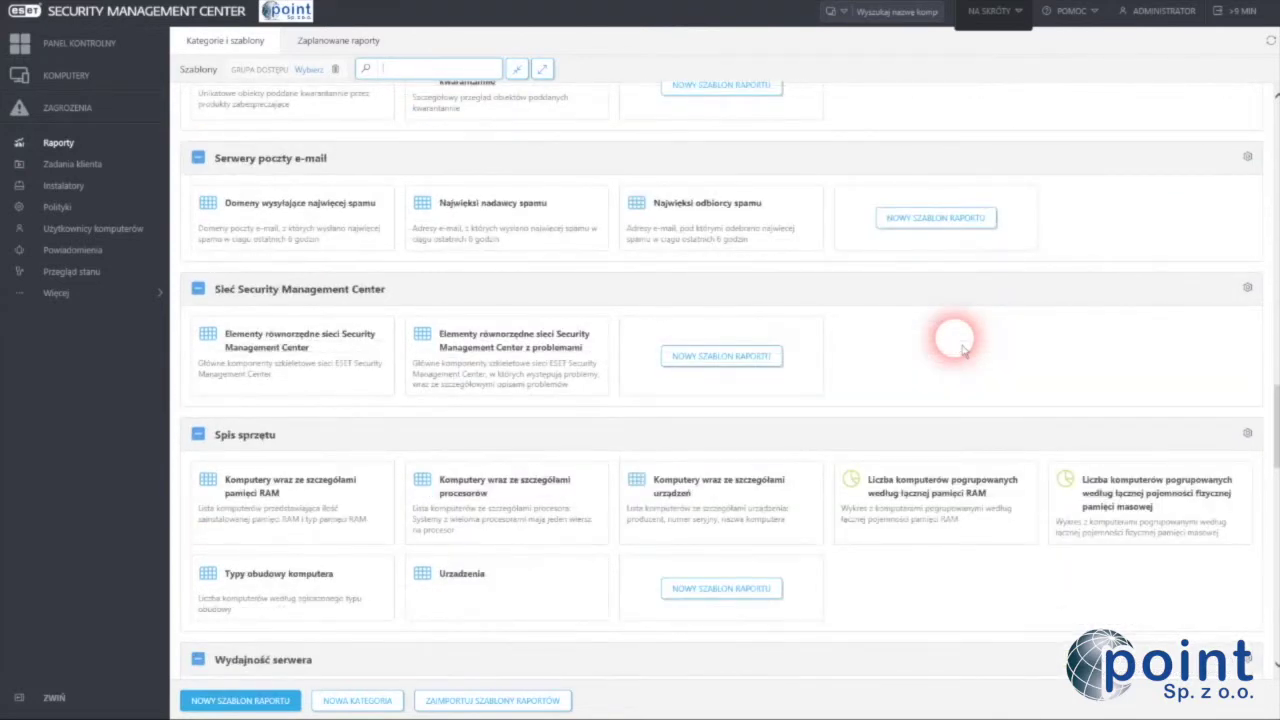
mouse_move(306, 5)
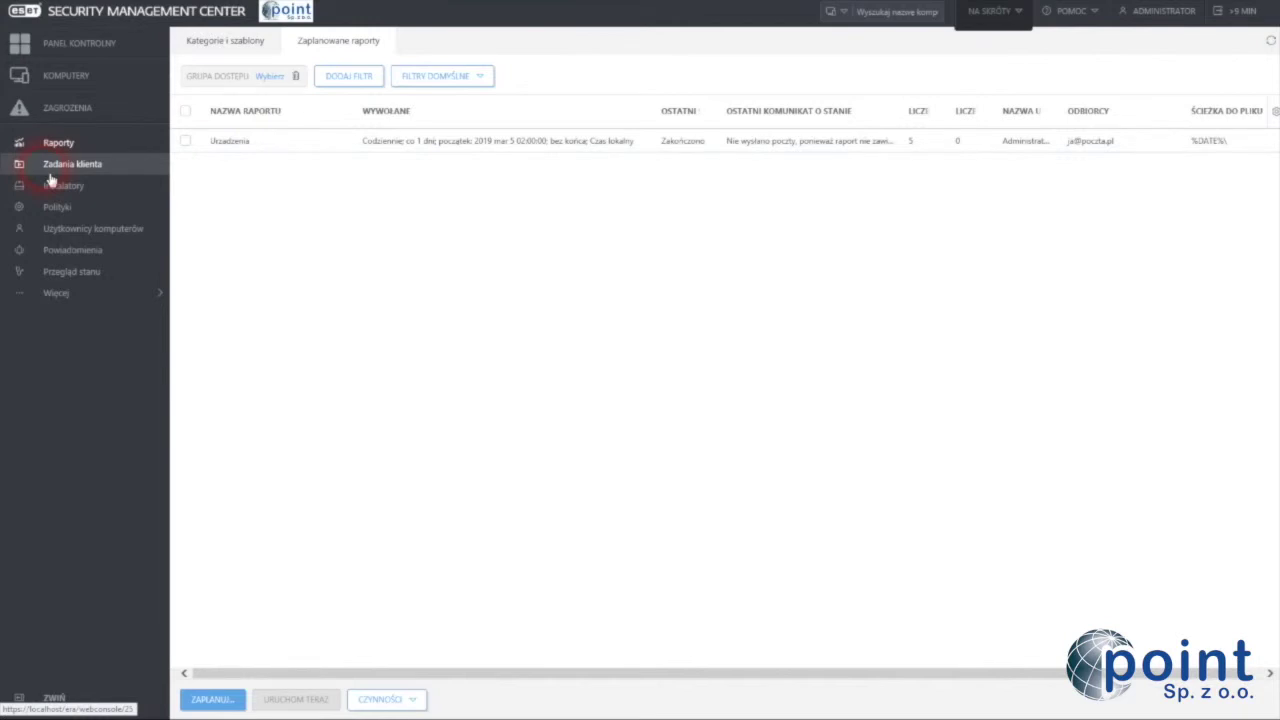
Review the list of all client tasks in Zadania klienta and the installer list in Instalatory.
click(49, 177)
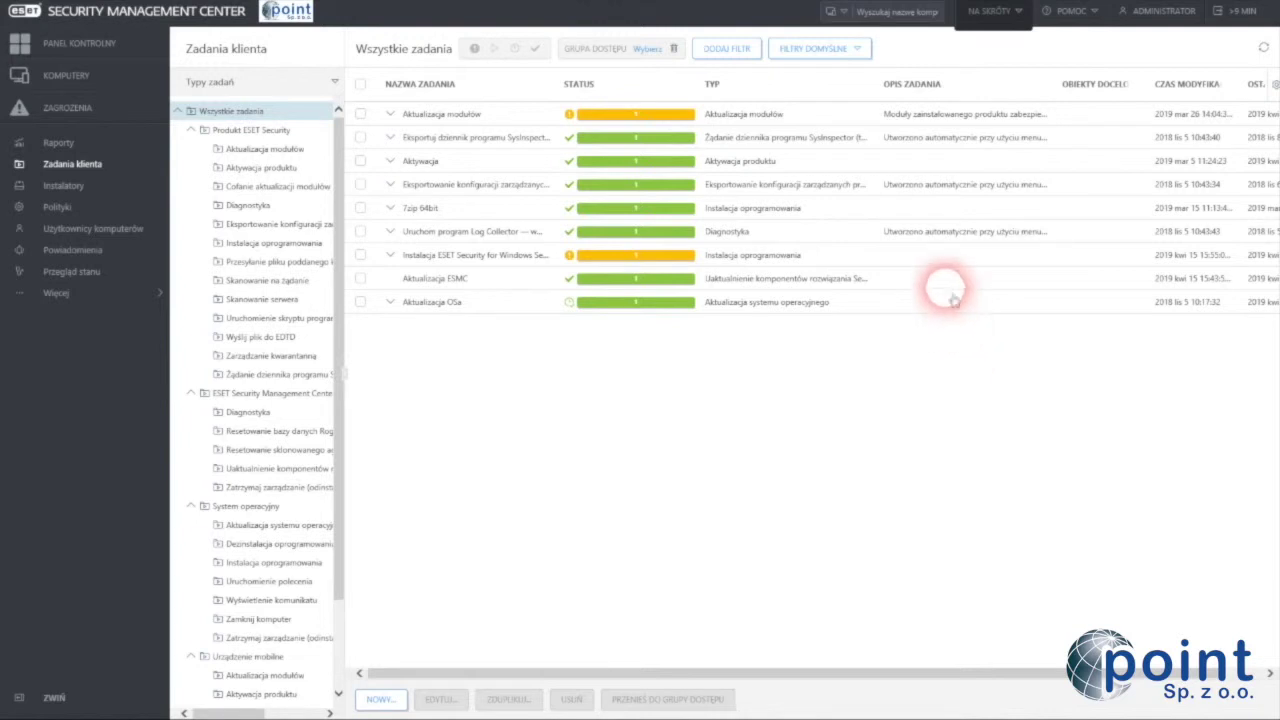
click(60, 190)
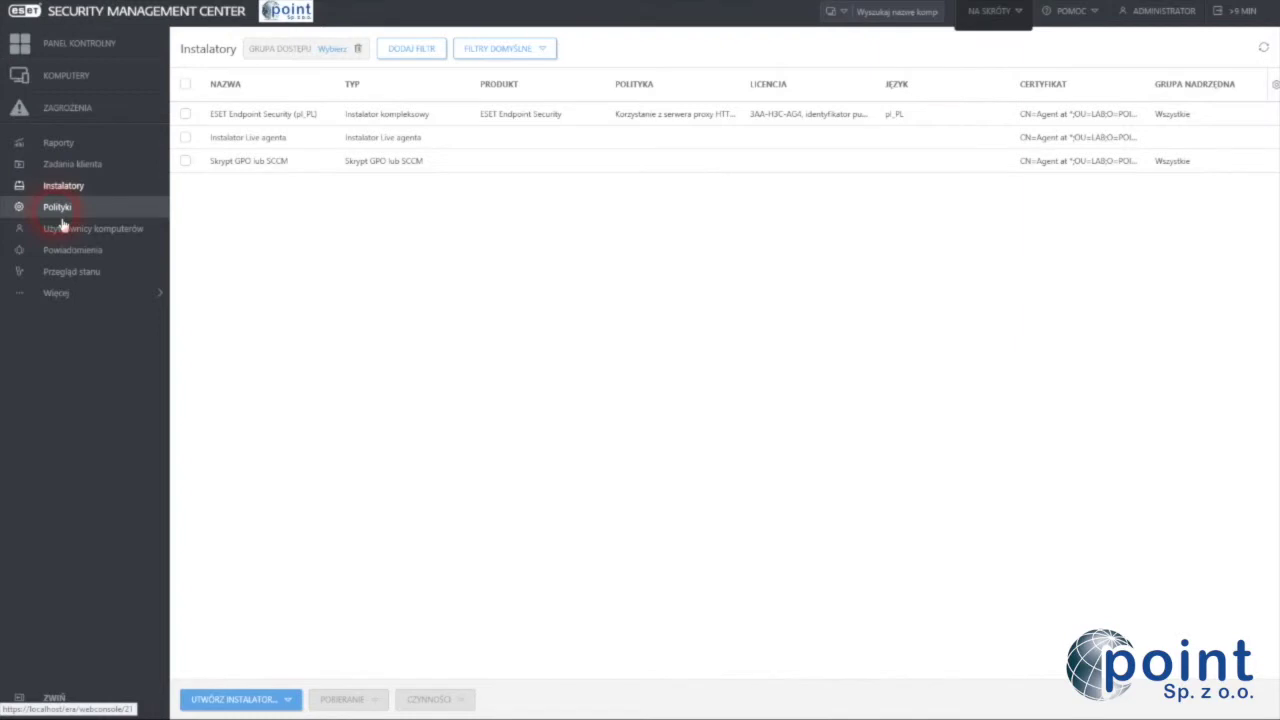
In the Polityki section, hide the unassigned policies by disabling Pokaż nieprzypisane.
click(58, 208)
click(298, 187)
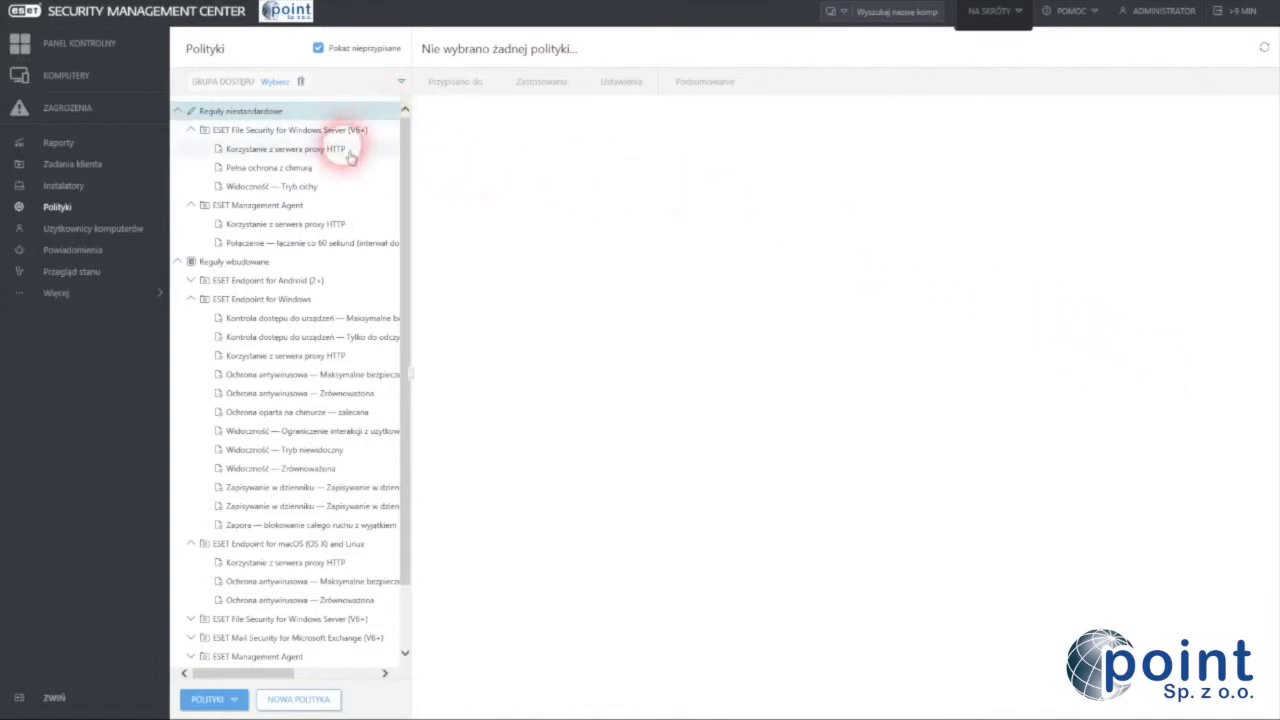
click(364, 50)
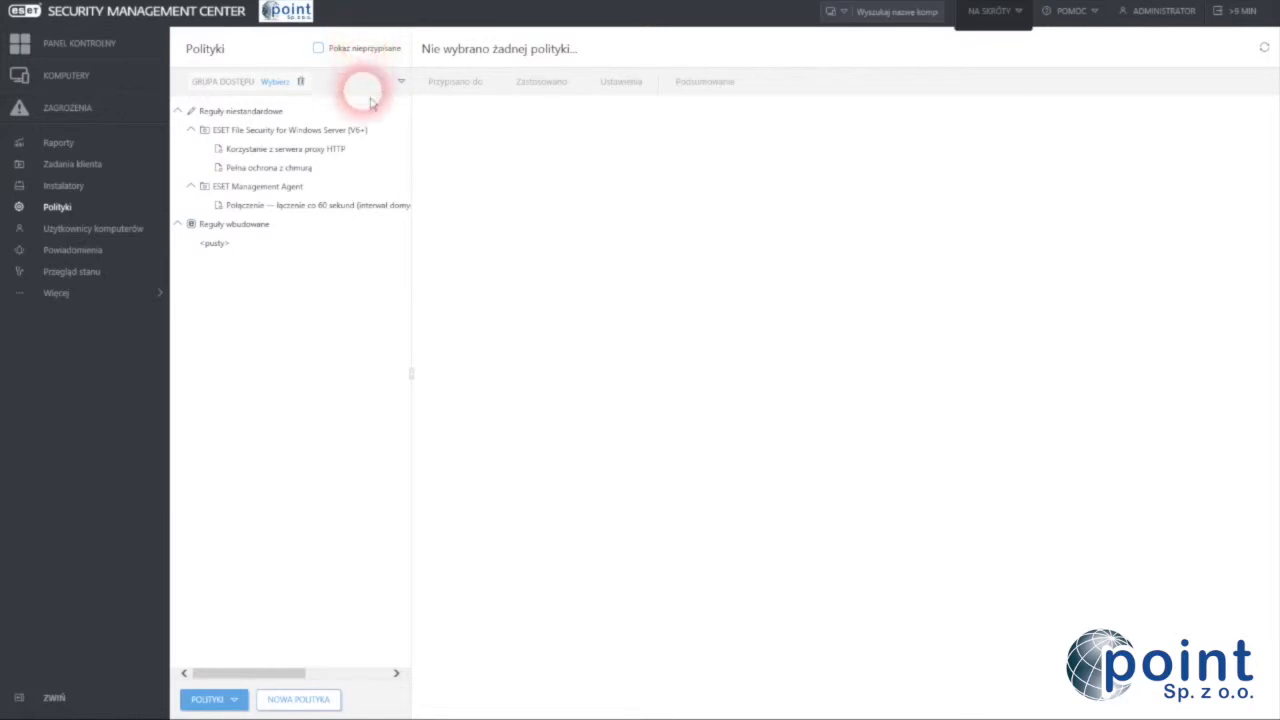
Review the assignments, applied computers, Aktualizacja settings and summary of the Korzystanie z serwera proxy HTTP policy for ESET File Security.
click(338, 154)
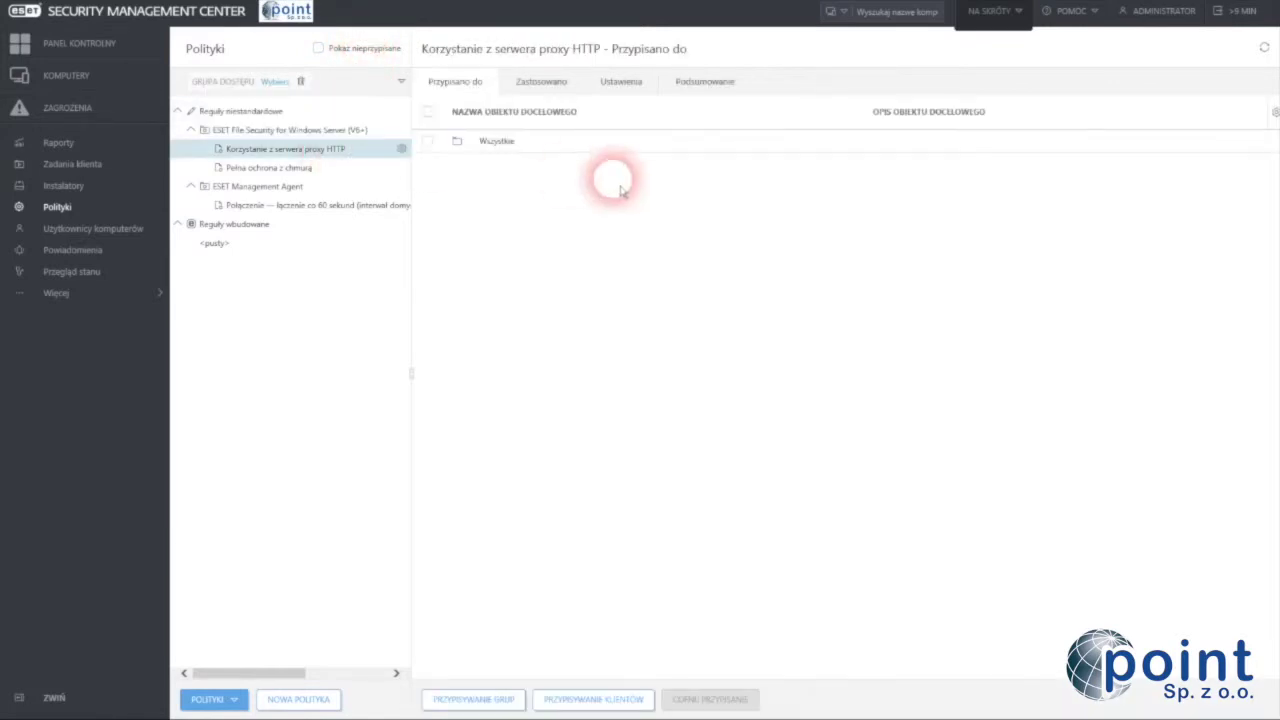
click(541, 84)
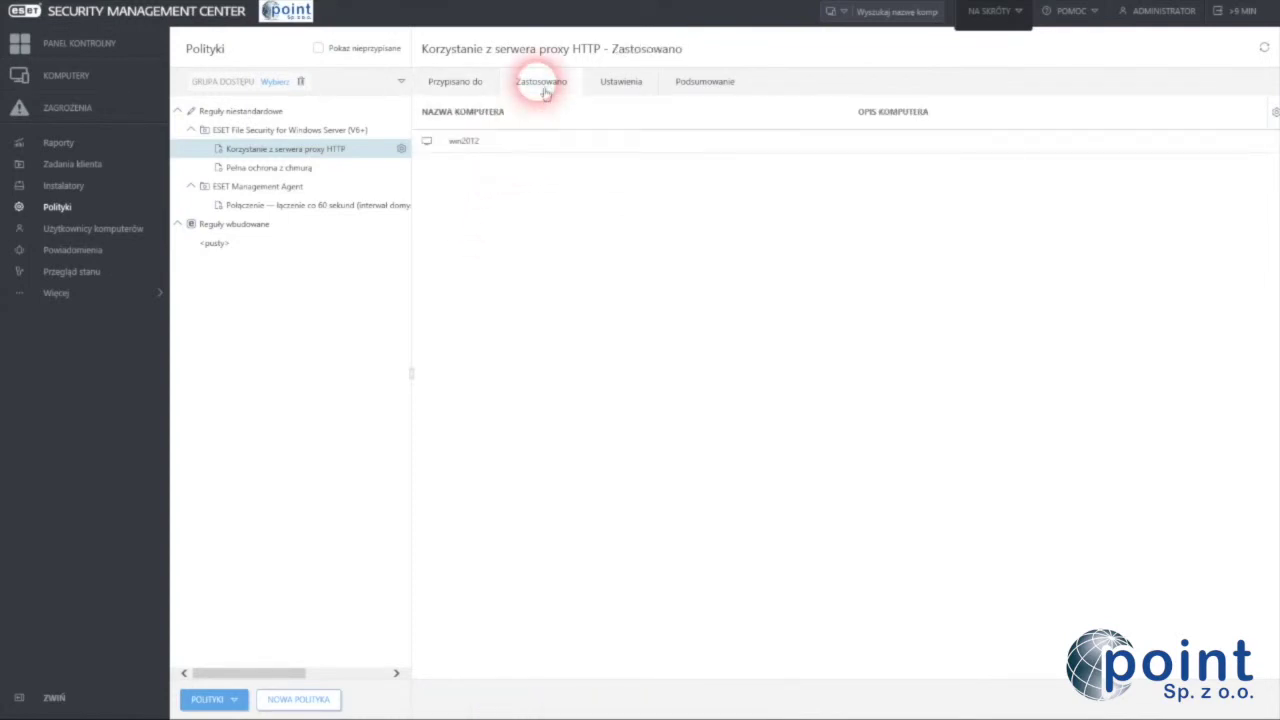
click(453, 86)
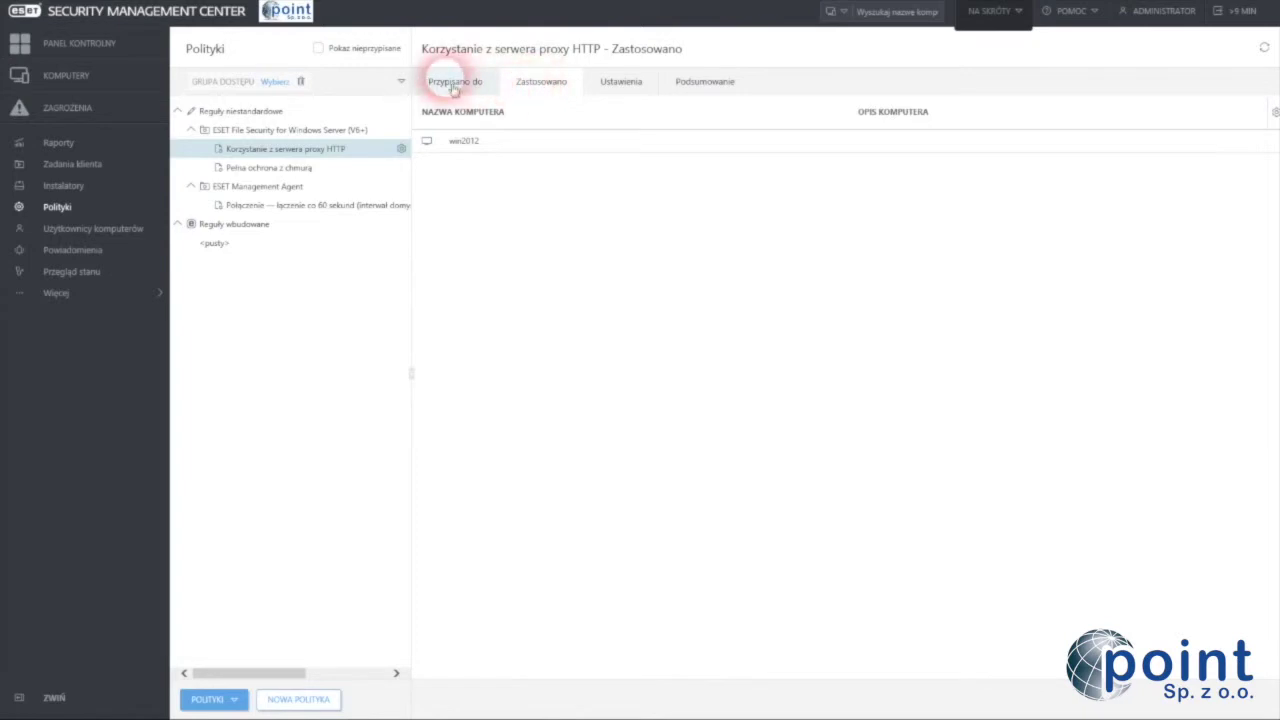
click(530, 85)
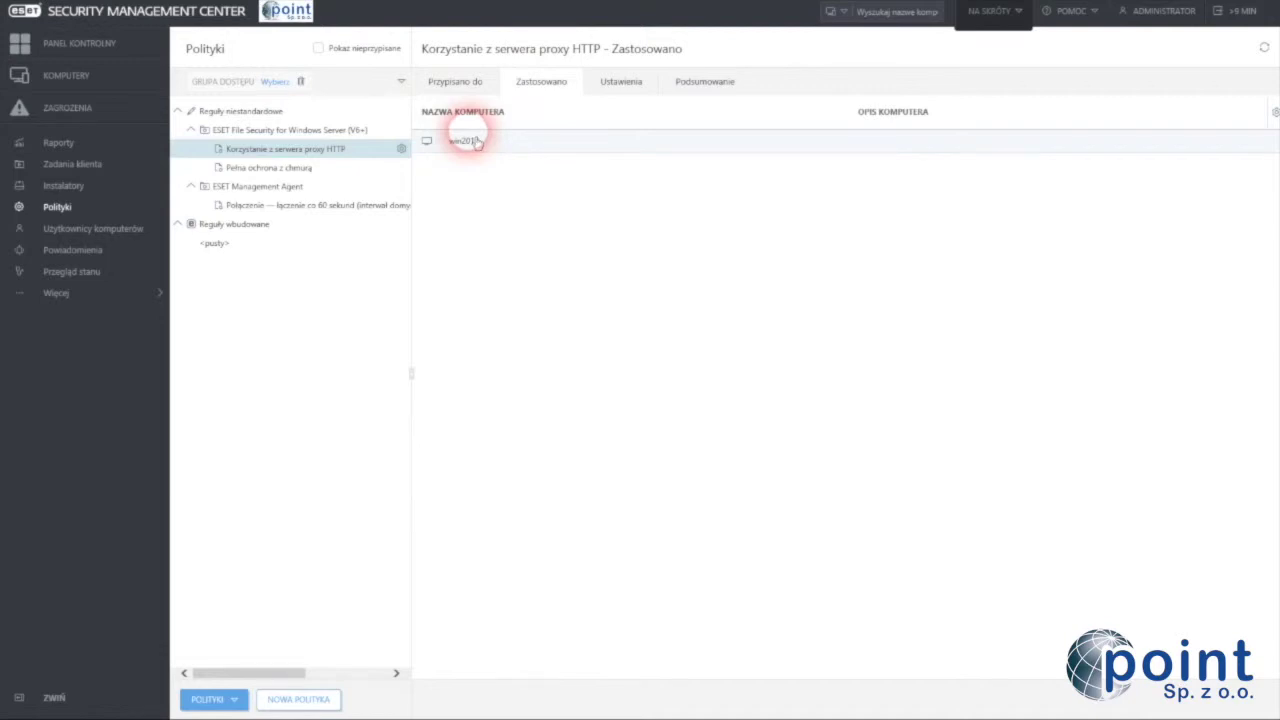
click(625, 82)
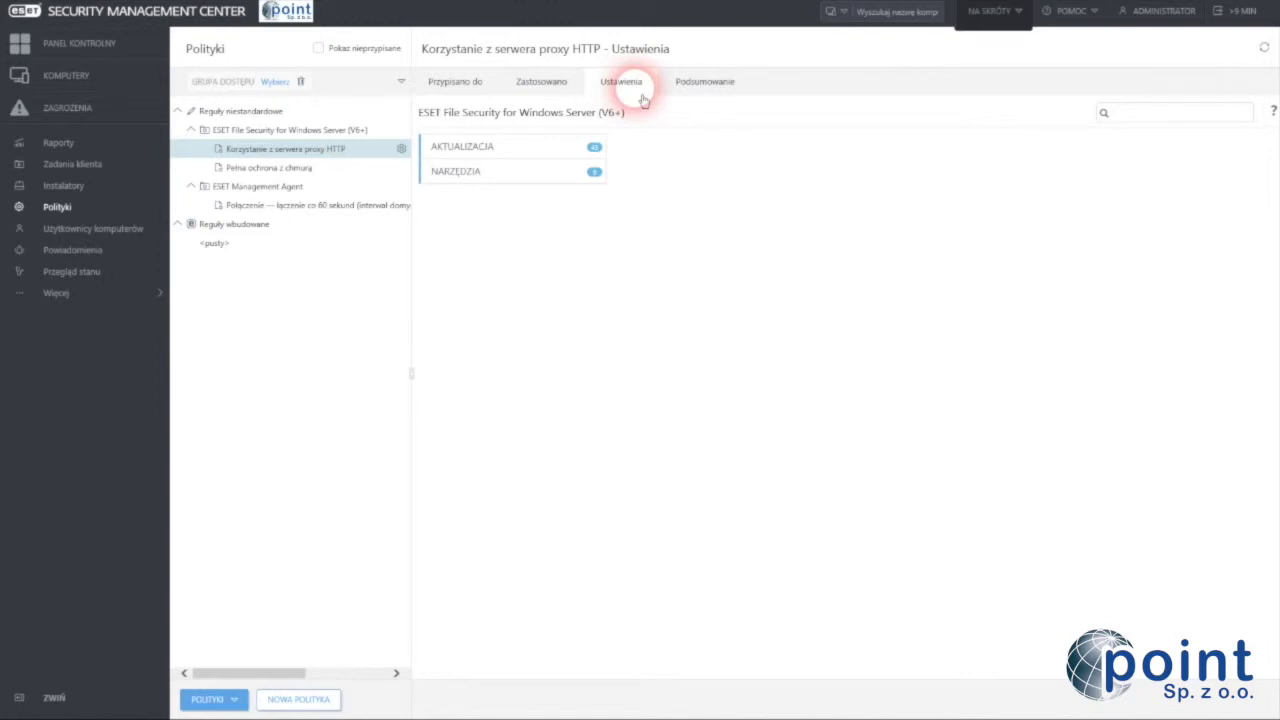
click(524, 155)
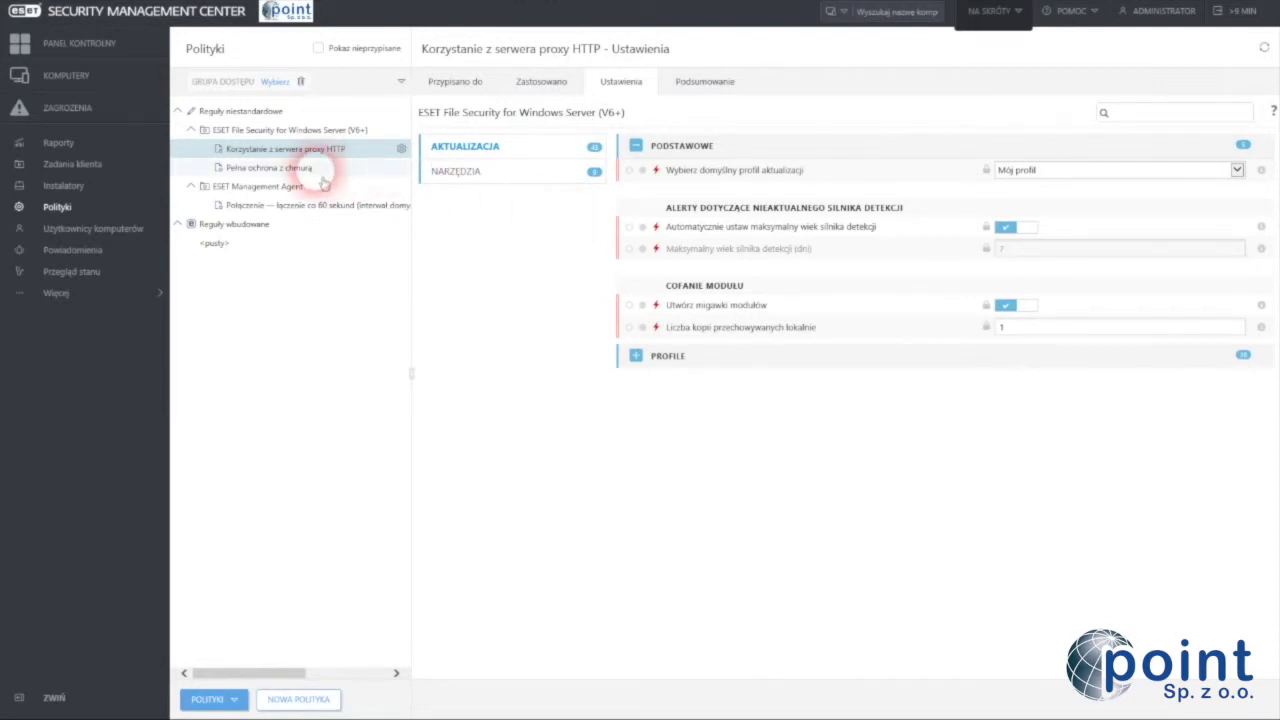
click(714, 88)
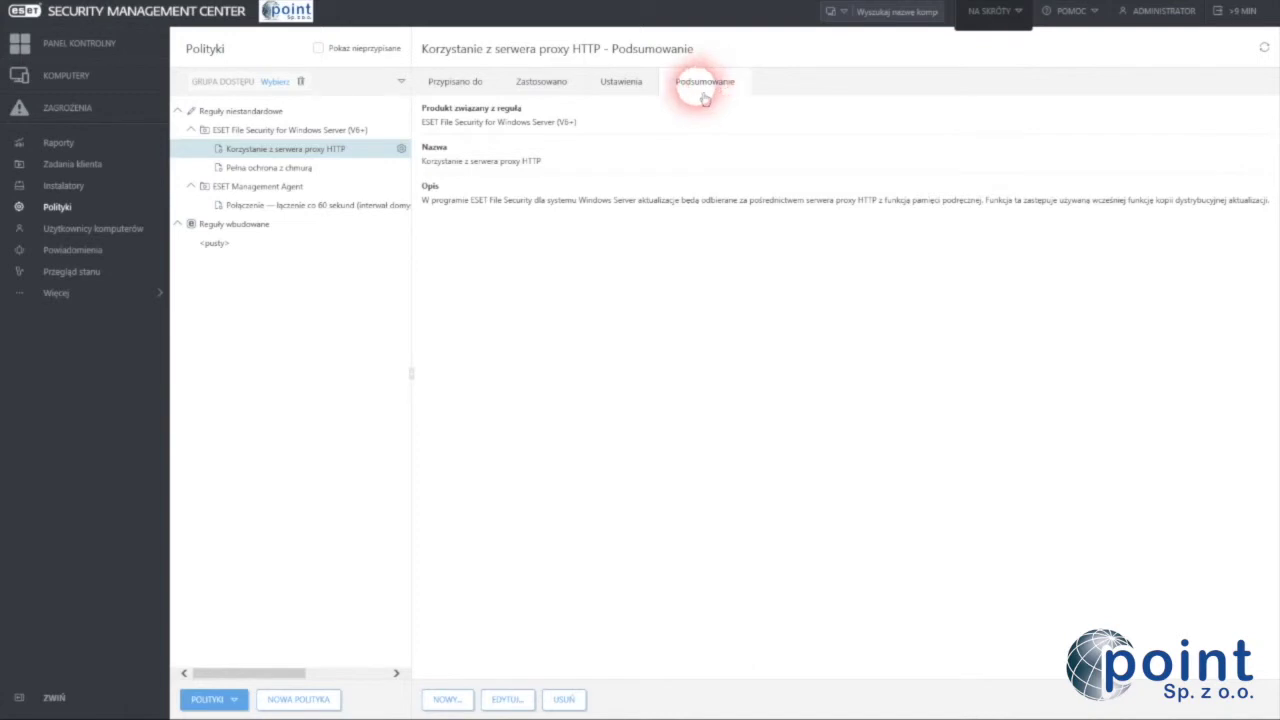
In Użytkownicy komputerów, view the unnamed user group under AD and return to the Users group.
click(103, 237)
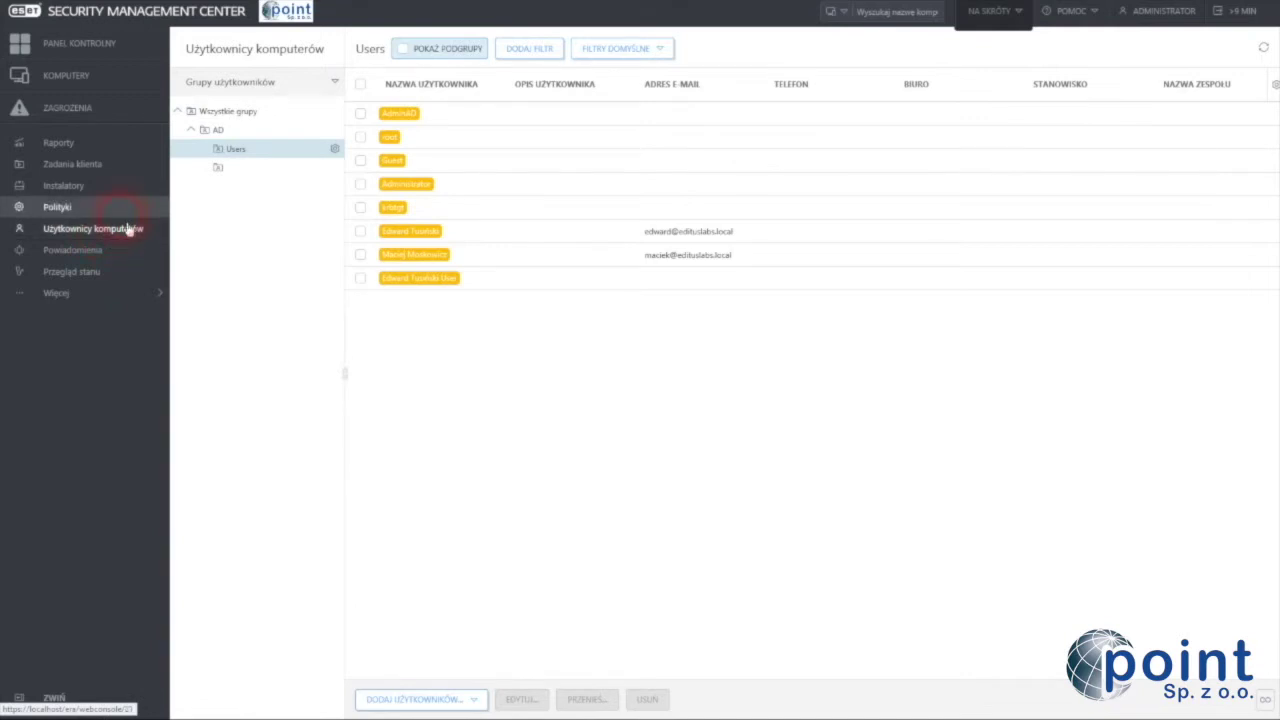
click(218, 168)
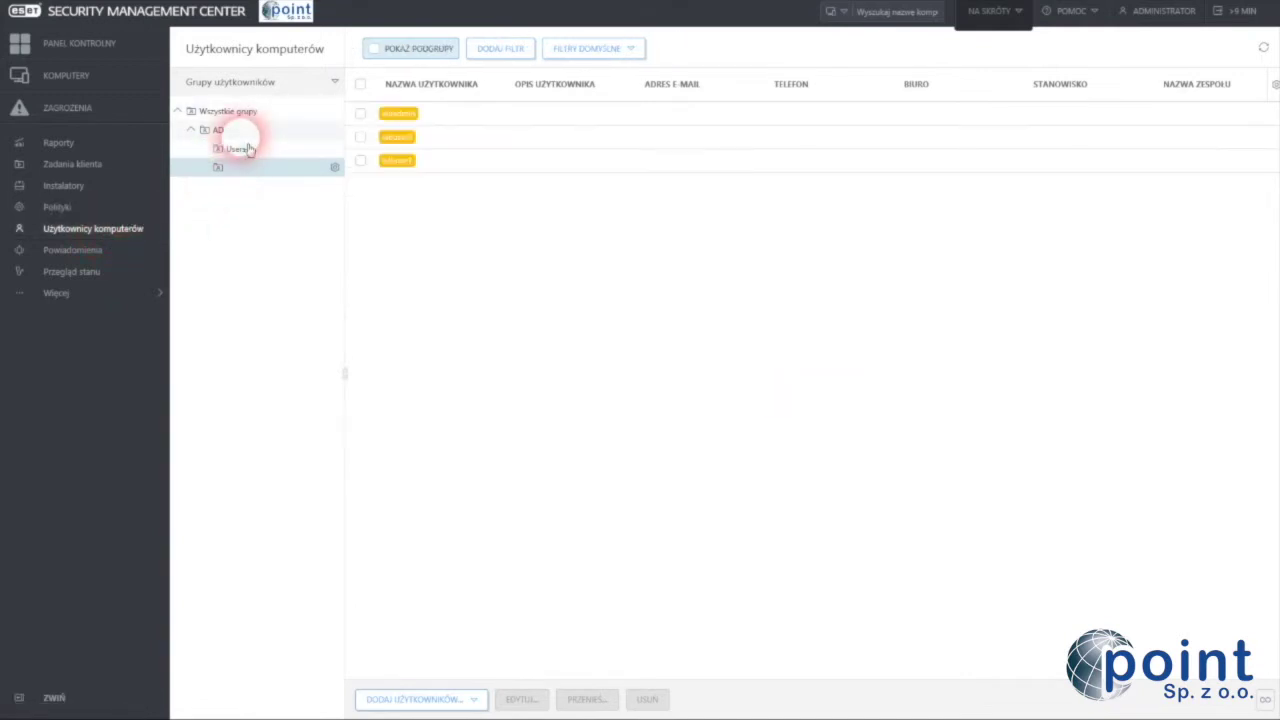
click(240, 131)
click(247, 149)
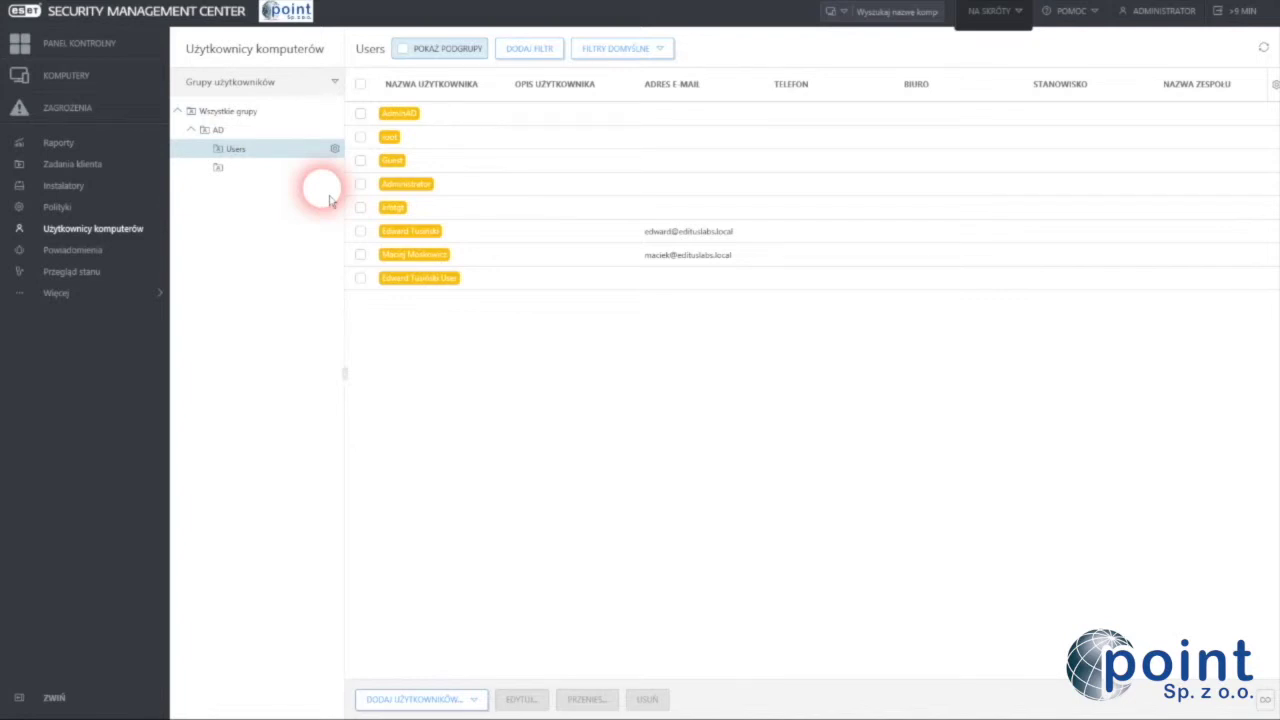
Review the list of predefined notifications in the Powiadomienia section.
click(82, 258)
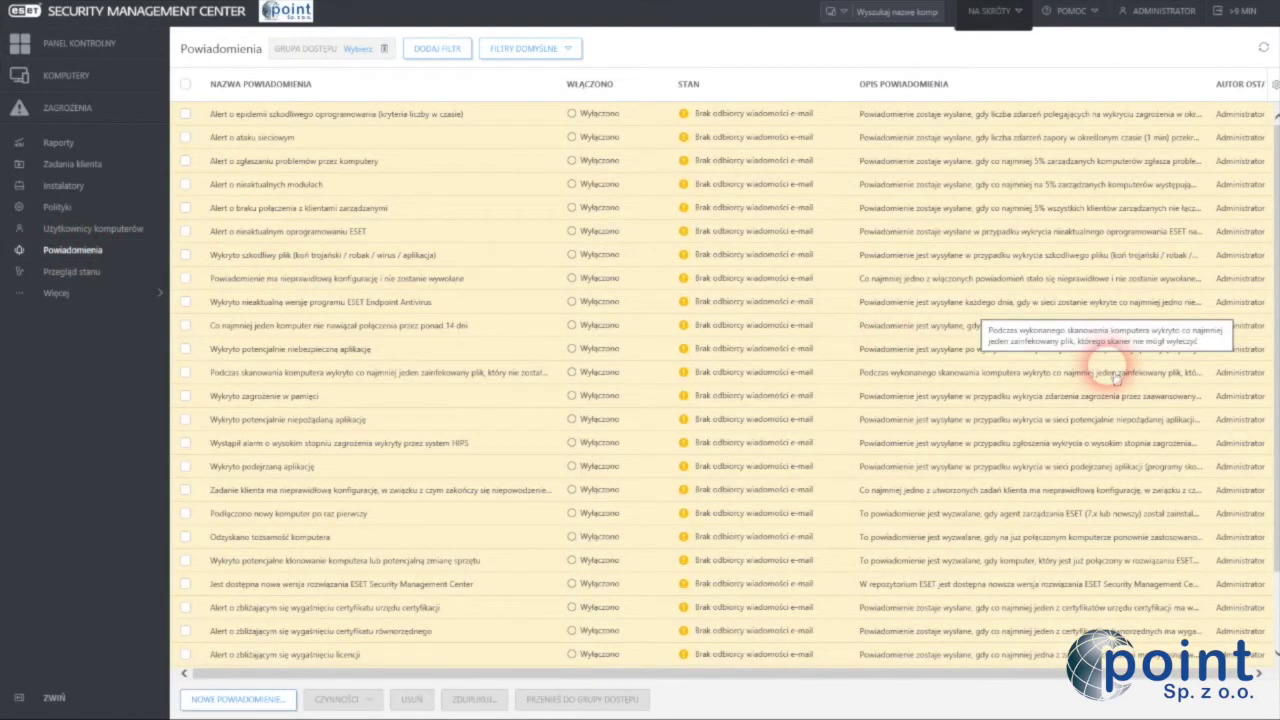
scroll(1115, 377, down, 2)
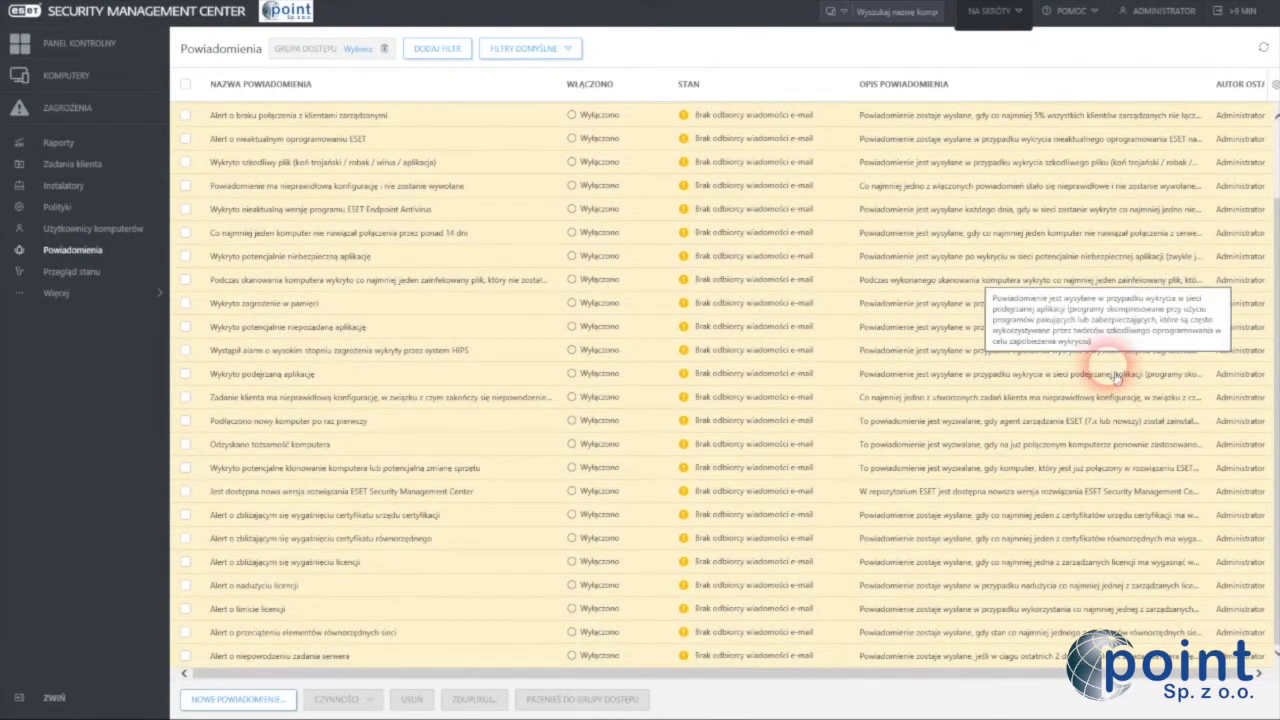
scroll(1115, 377, up, 2)
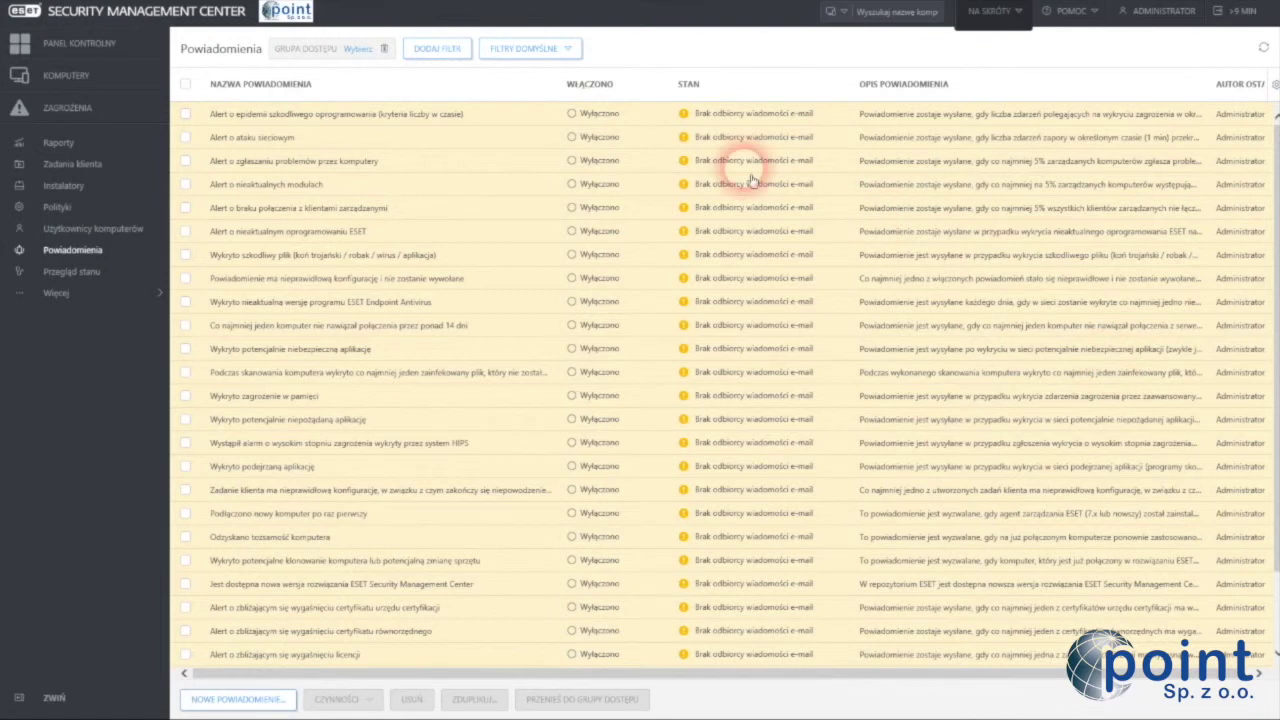
Open the Alert o ataku sieciowym notification for editing and review its Podstawowy, Konfiguracja and Dystrybucja settings.
right_click(283, 145)
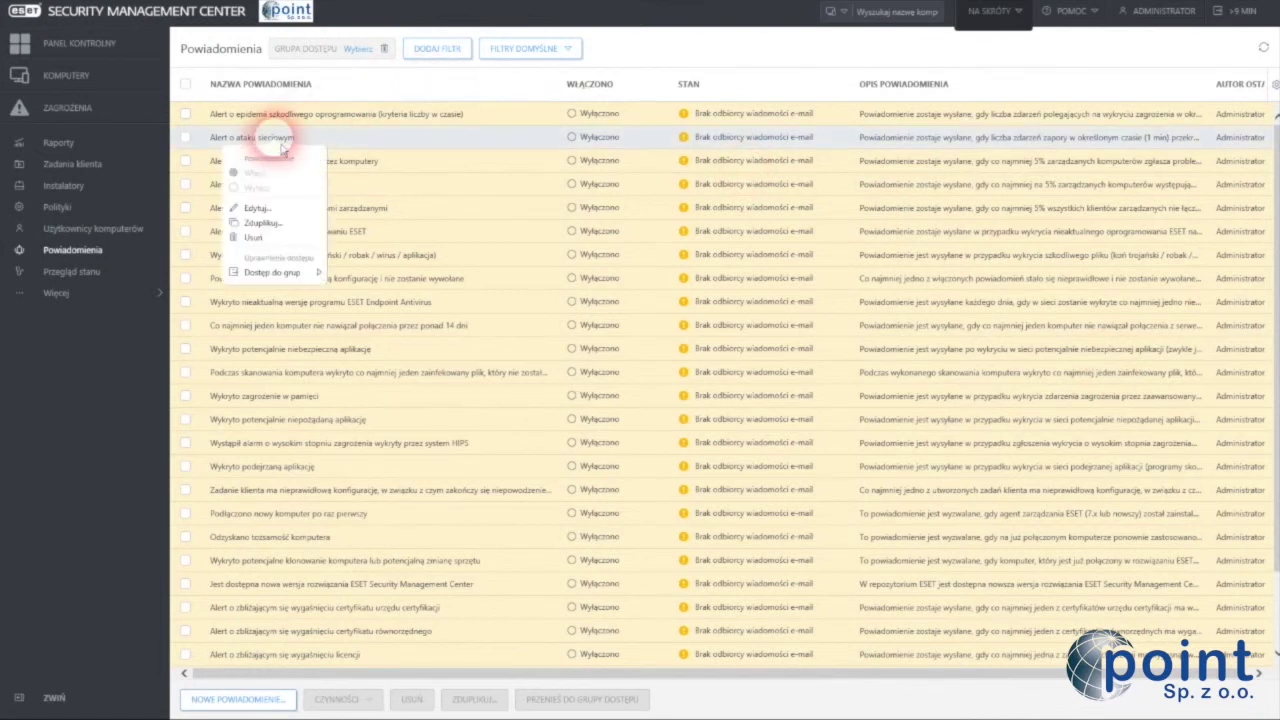
click(258, 210)
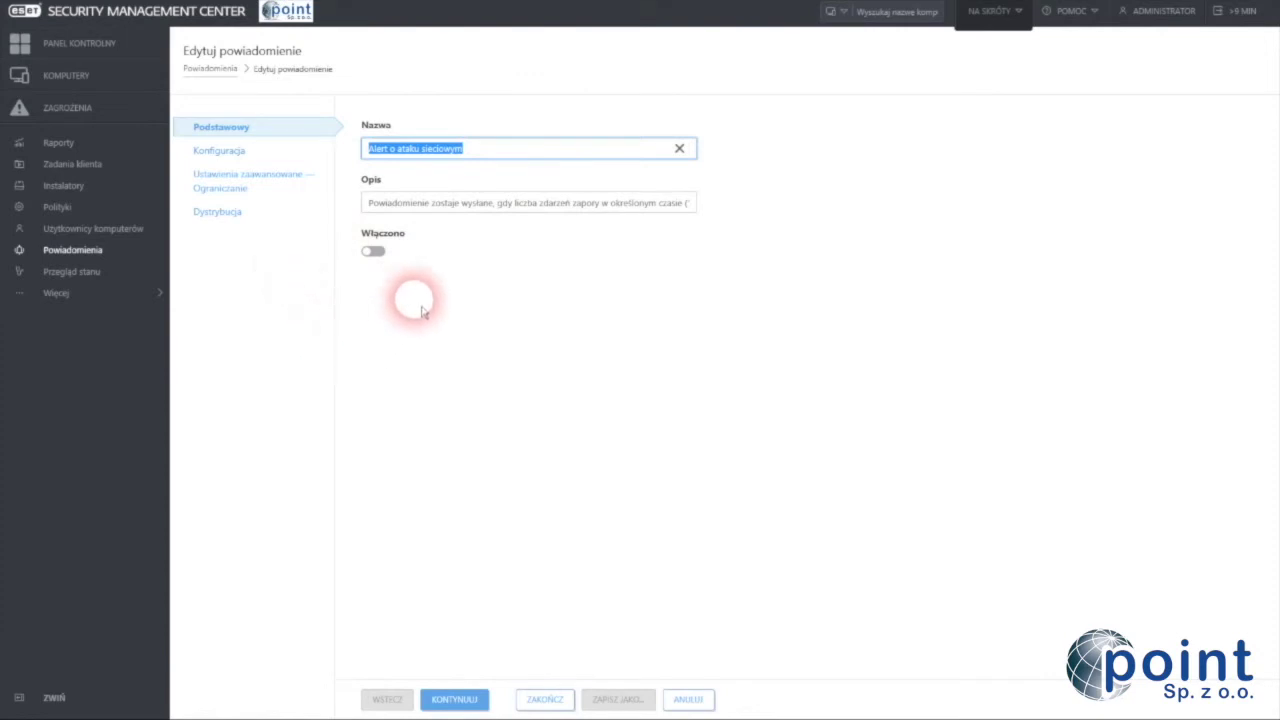
click(243, 153)
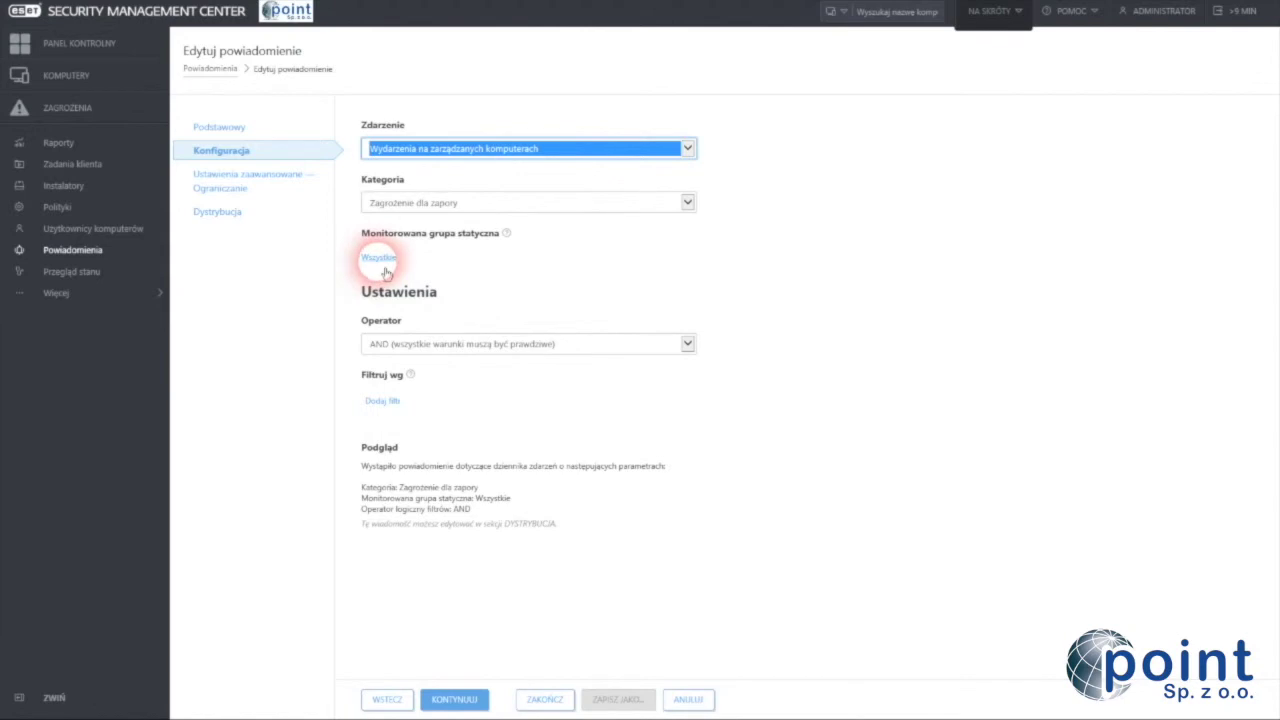
click(236, 226)
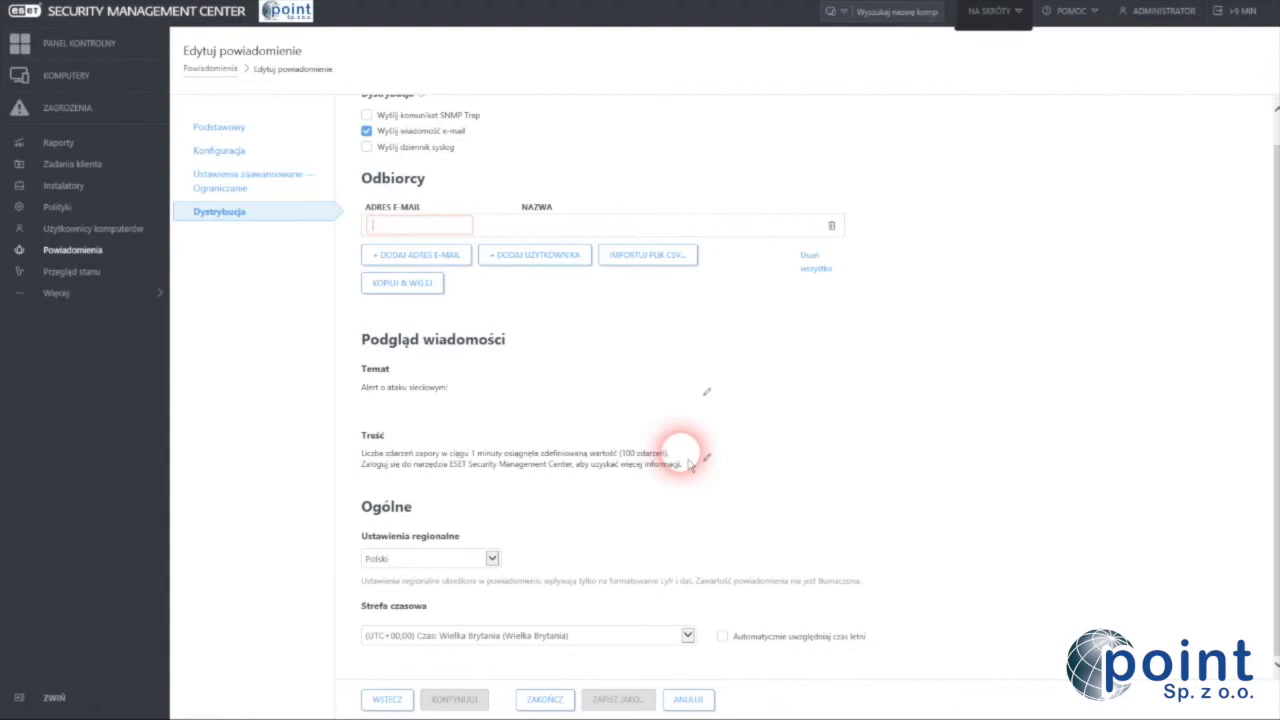
scroll(688, 463, up, 1)
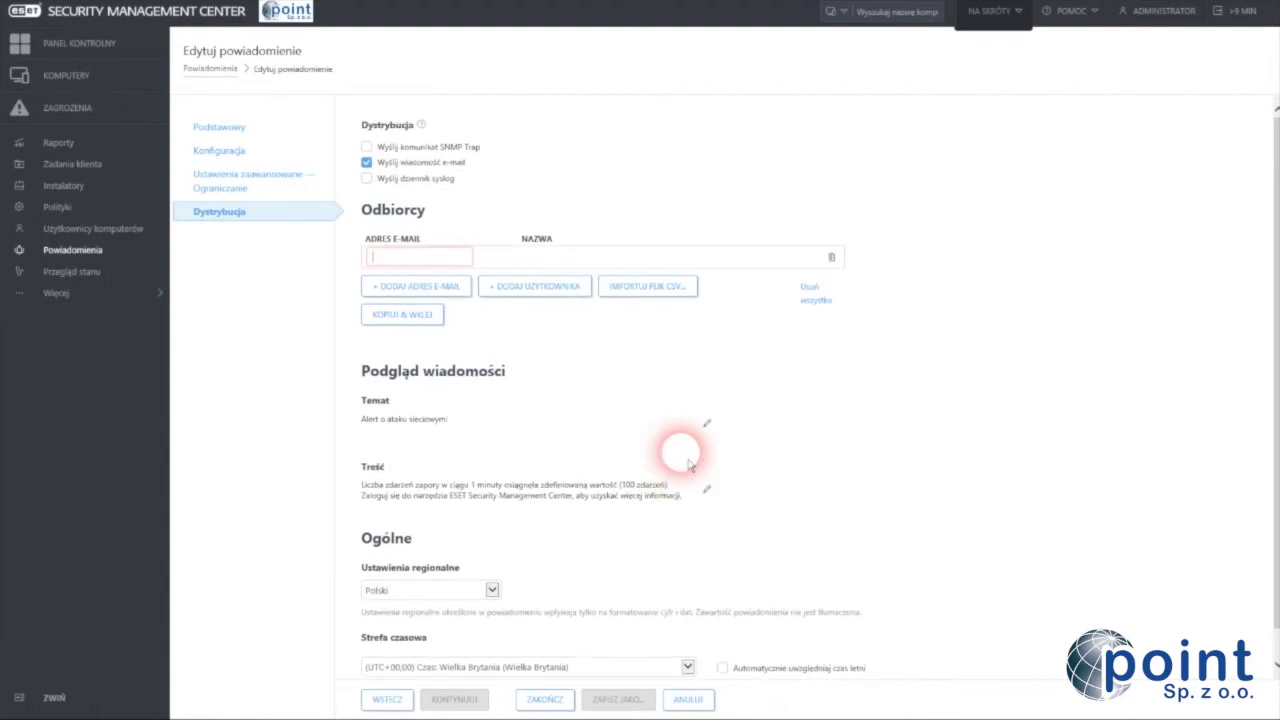
Examine the notification's Ustawienia zaawansowane — Ograniczanie section, including its time, statistical and event log criteria.
click(240, 194)
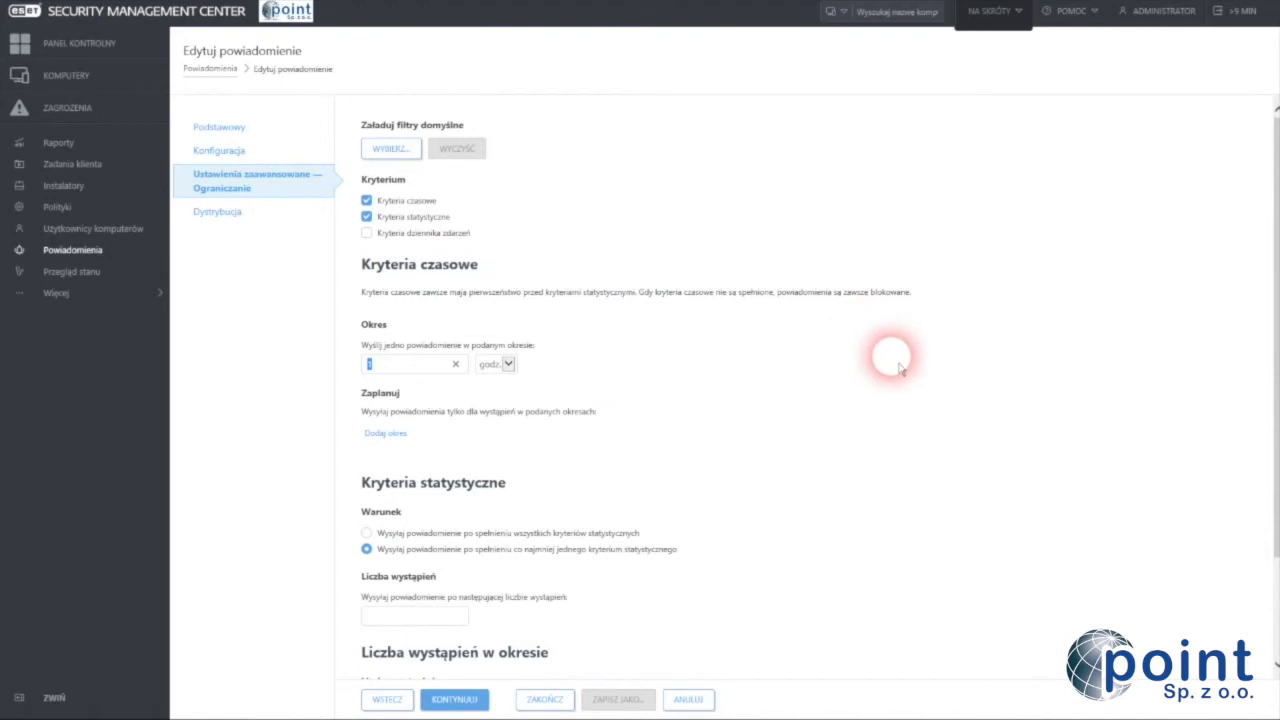
scroll(899, 368, down, 1)
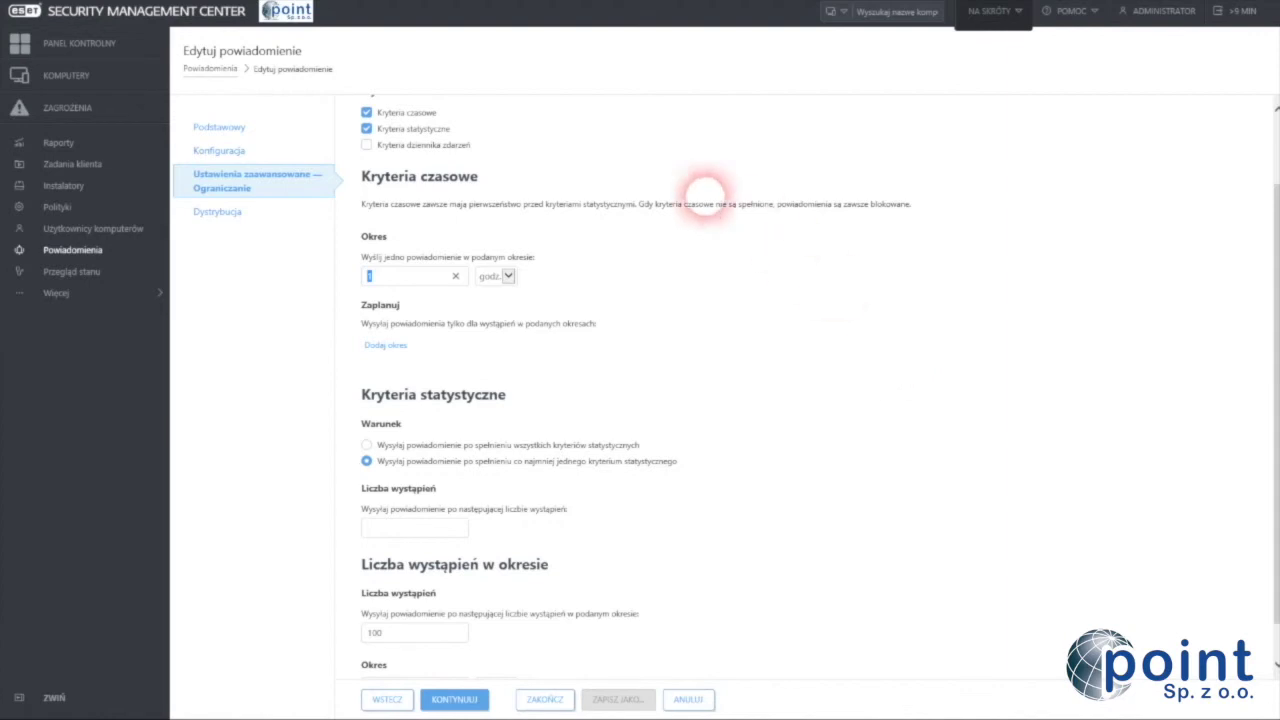
click(366, 145)
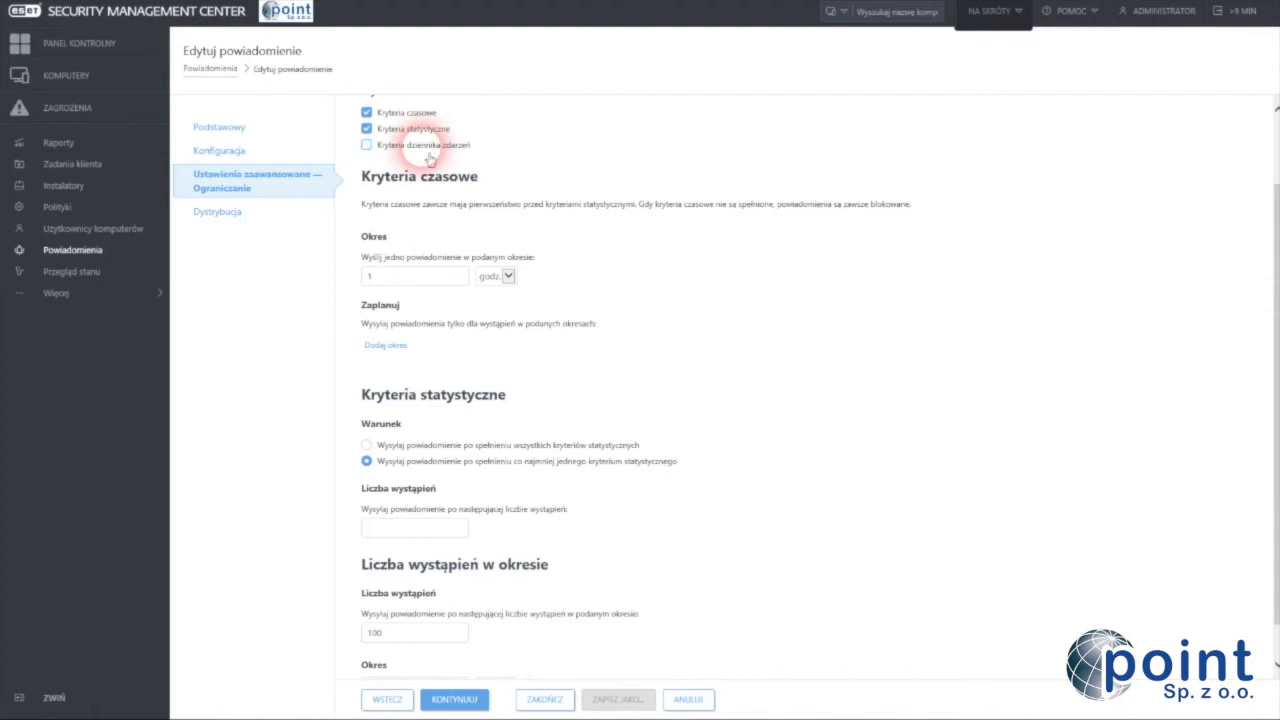
Review the Kryteria dziennika zdarzeń settings and the selectable firewall threat symbols, then disable the event log criteria.
scroll(510, 280, down, 3)
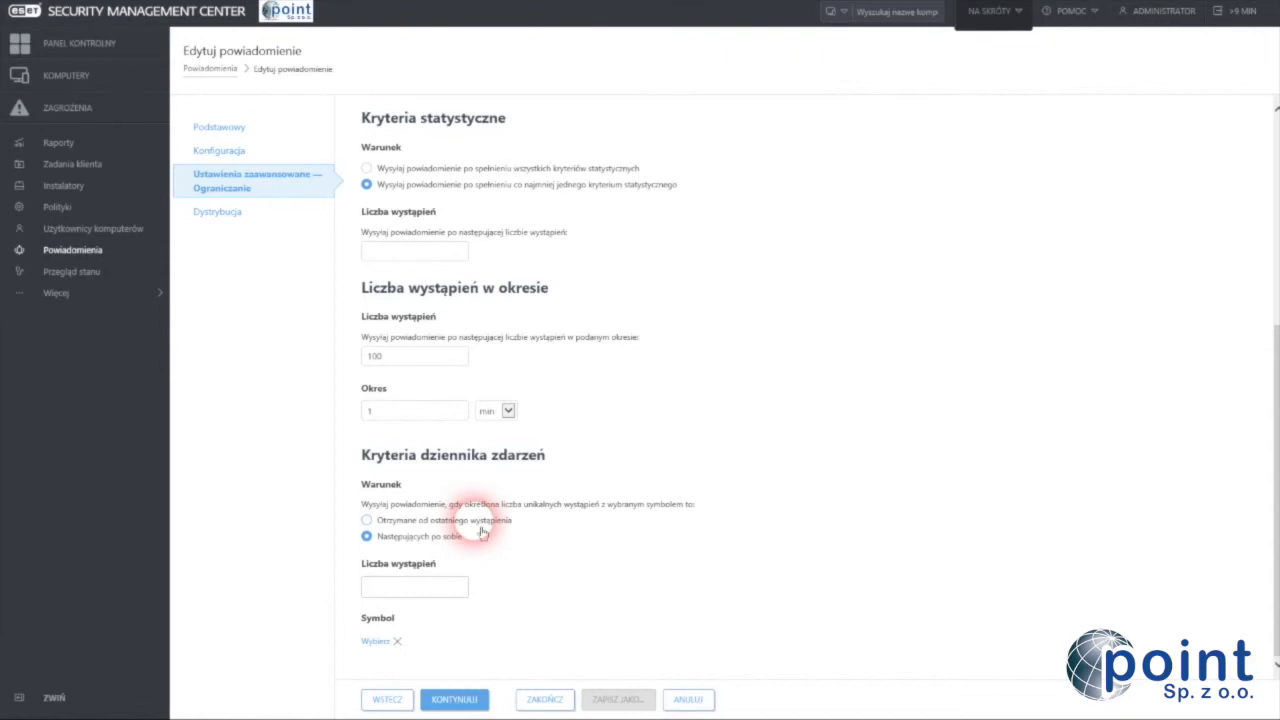
click(375, 641)
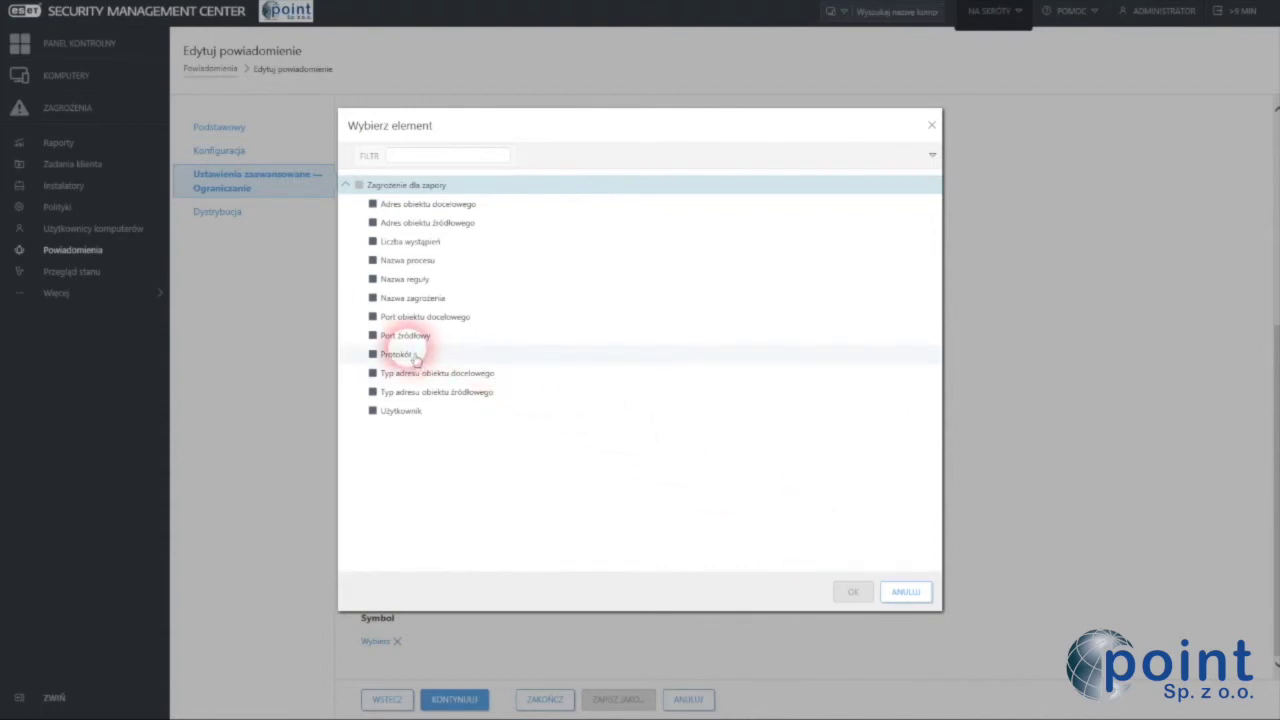
click(908, 592)
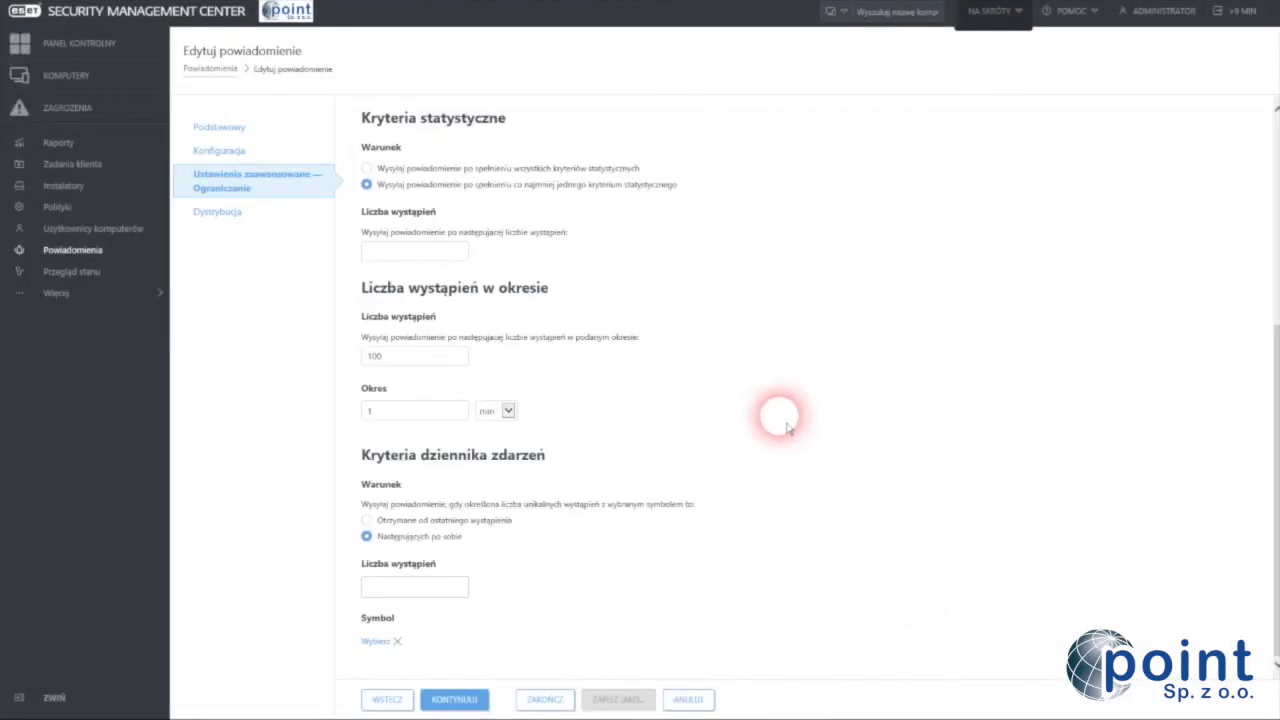
scroll(785, 425, up, 5)
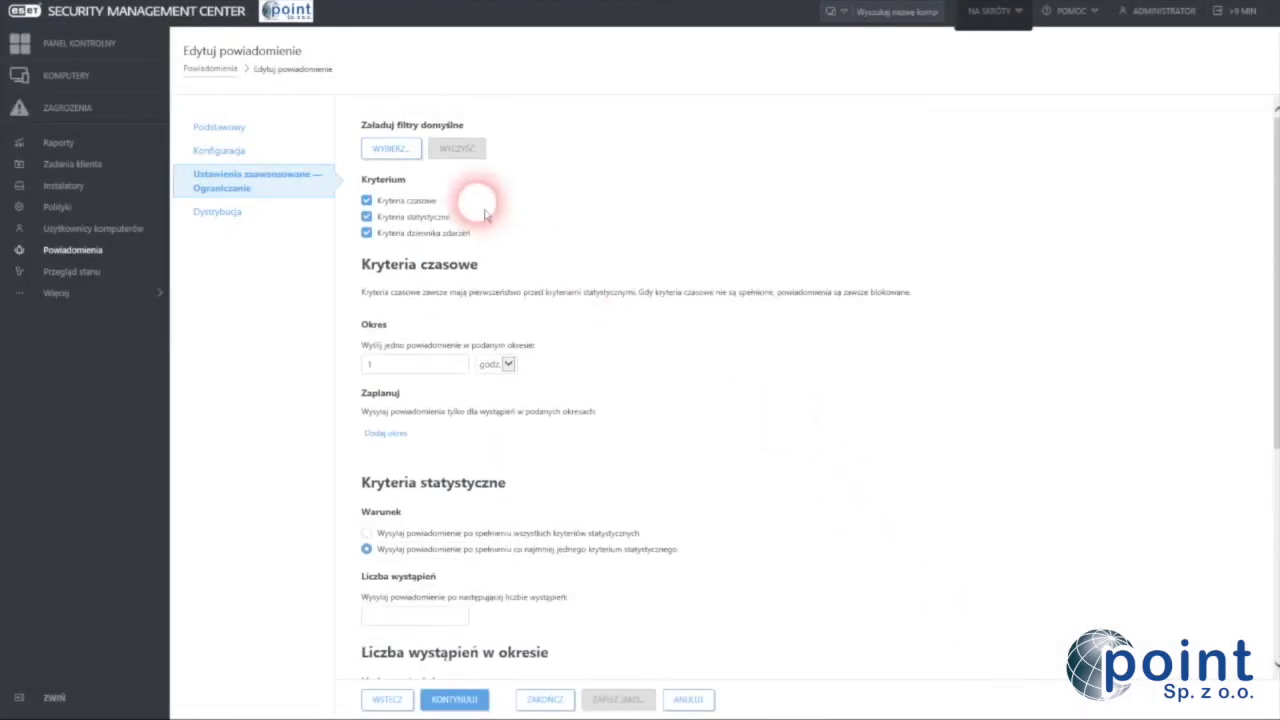
click(443, 235)
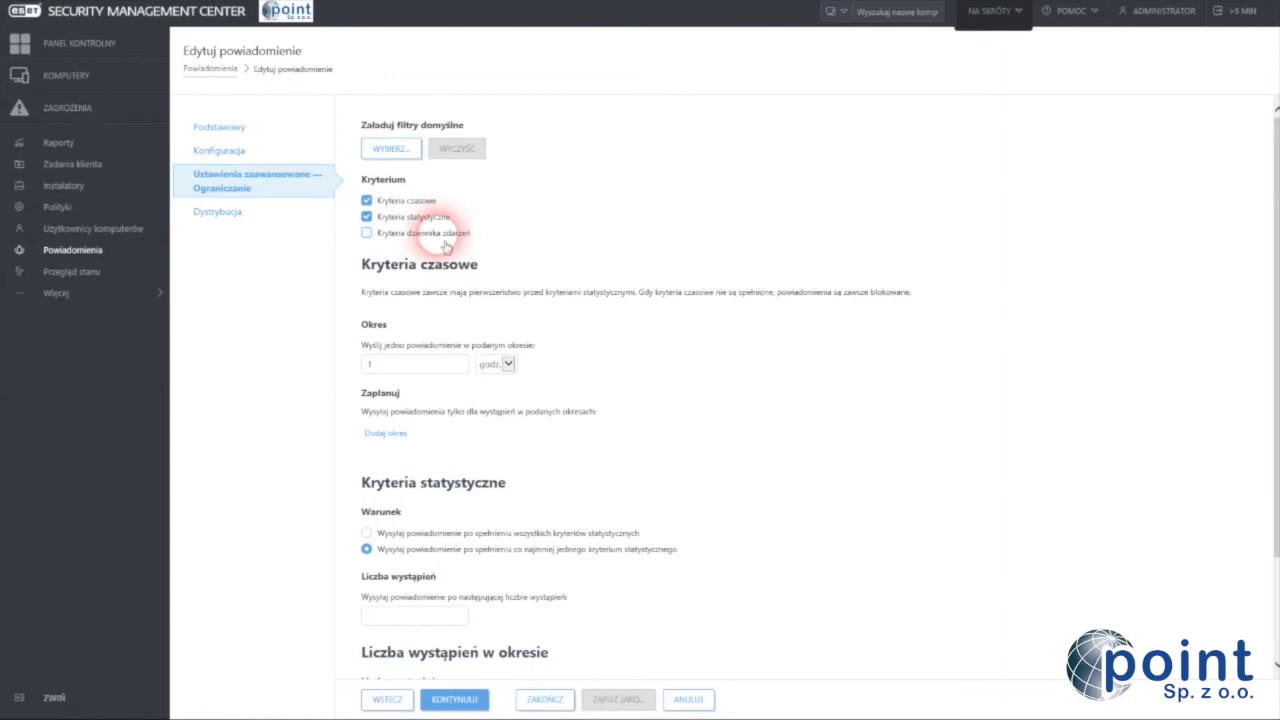
Review the notification's Dystrybucja settings, including recipients, message preview, locale and time zone.
click(226, 229)
scroll(745, 421, down, 1)
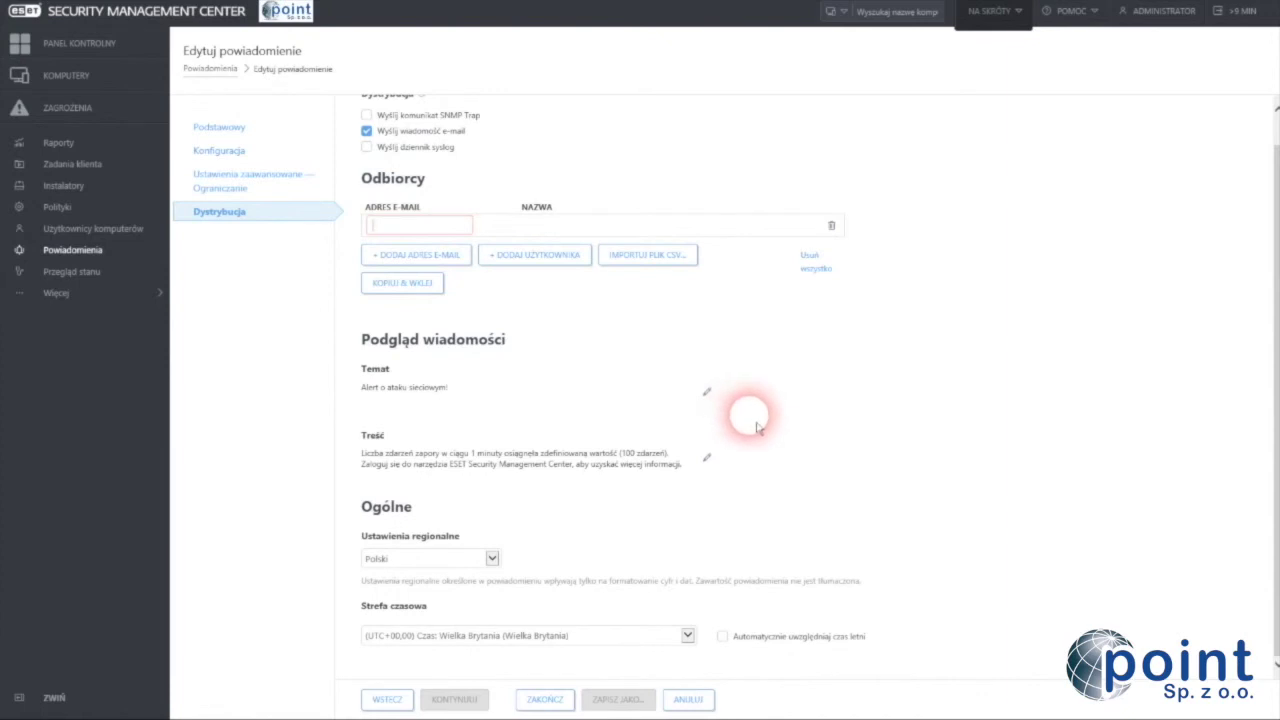
scroll(563, 208, up, 1)
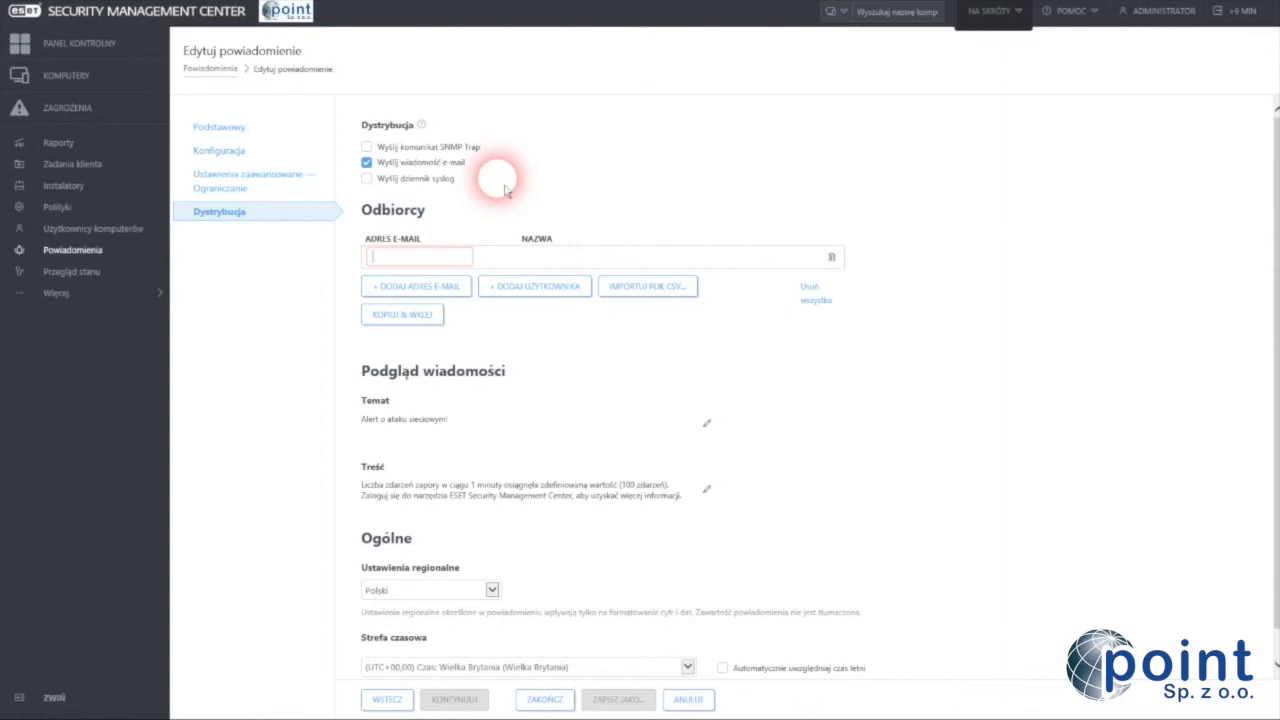
Discard the notification changes and review the status tiles in Przegląd stanu.
click(82, 283)
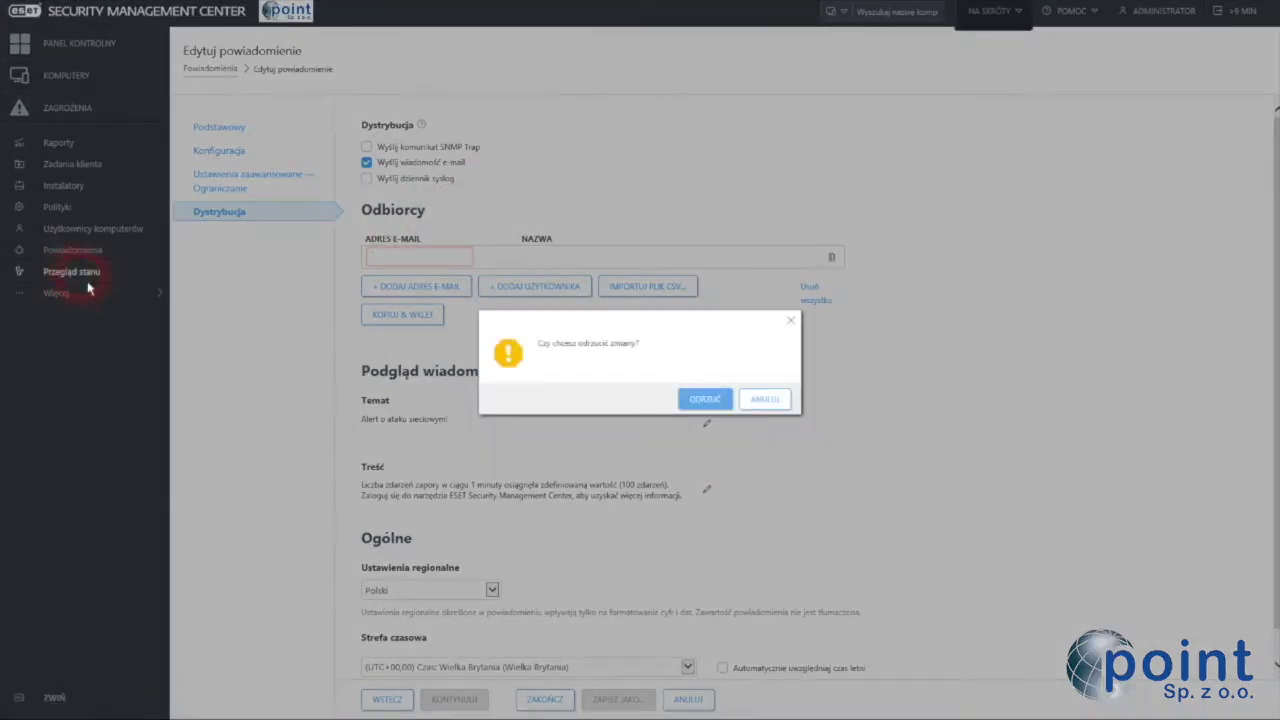
click(699, 400)
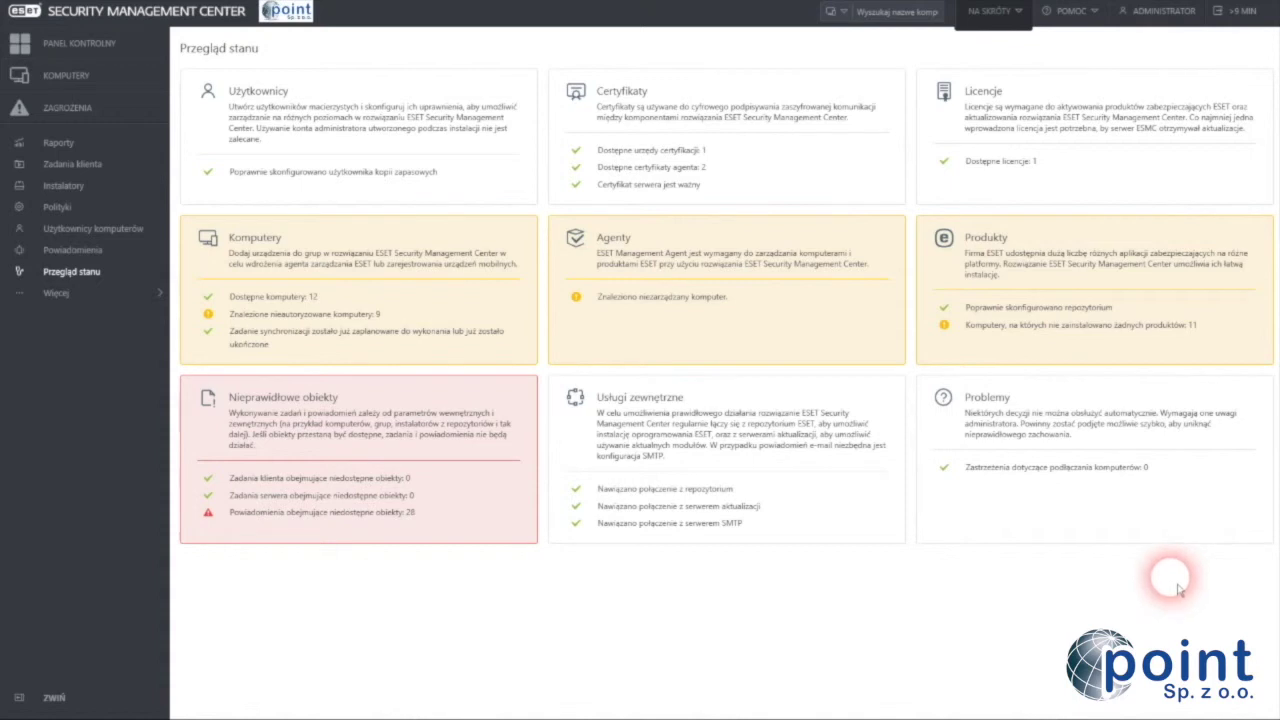
Open the Grupy section under Więcej and view the actions available for the Wszystkie group.
click(88, 307)
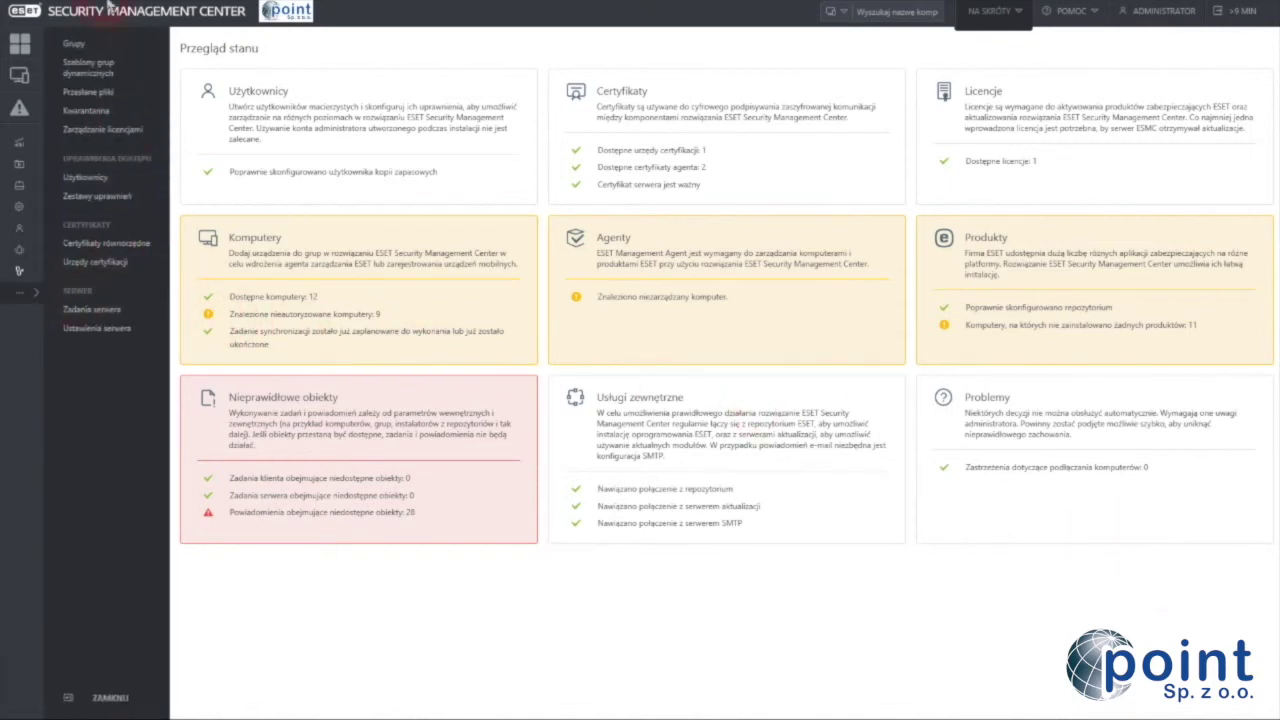
click(84, 56)
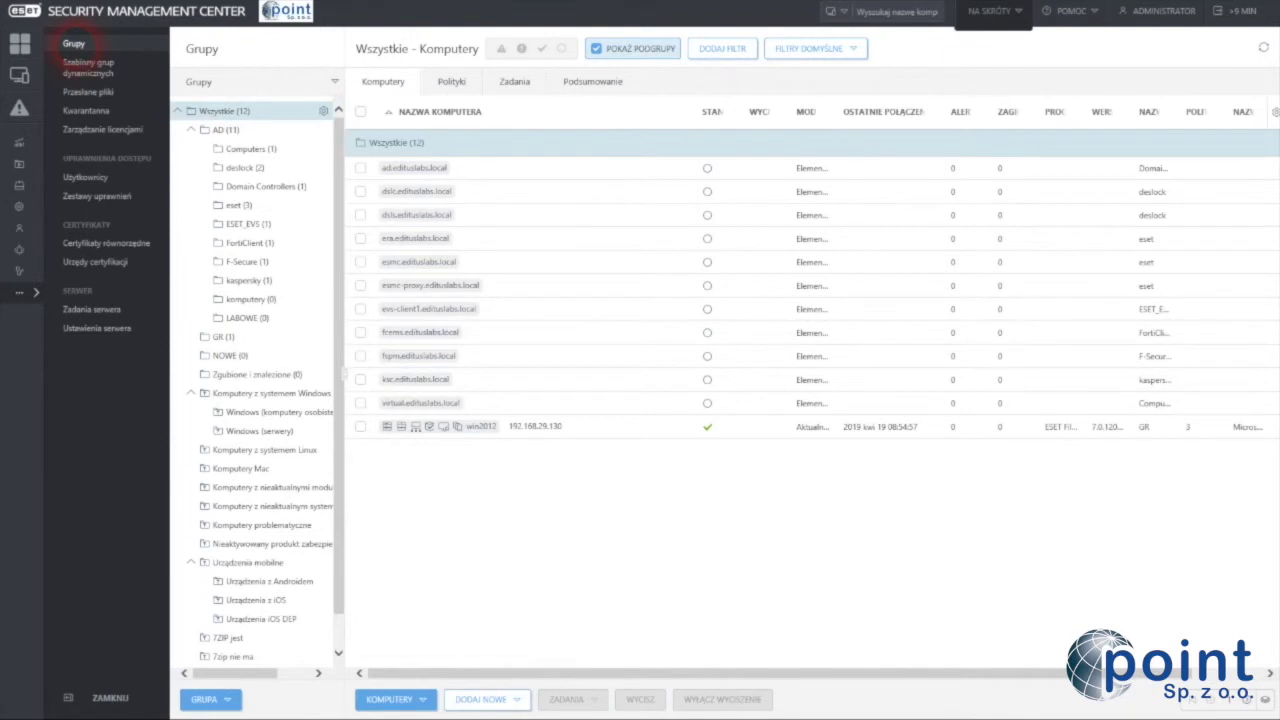
click(323, 110)
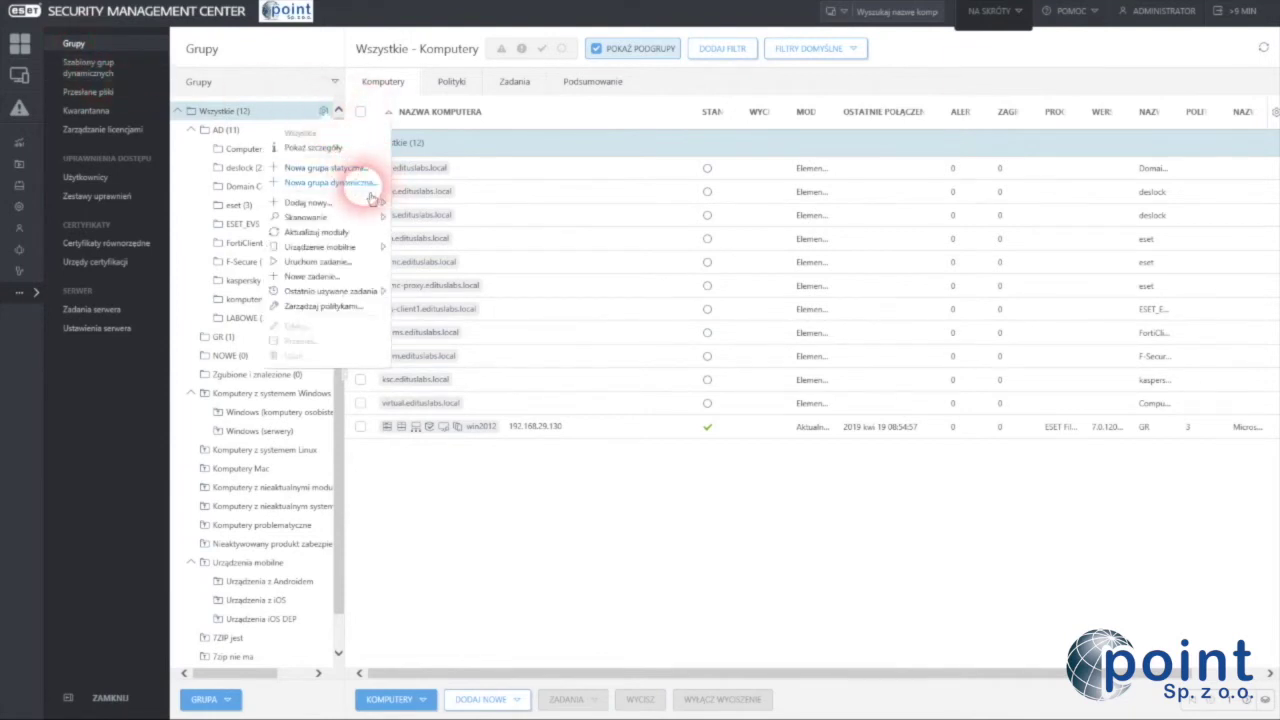
click(539, 483)
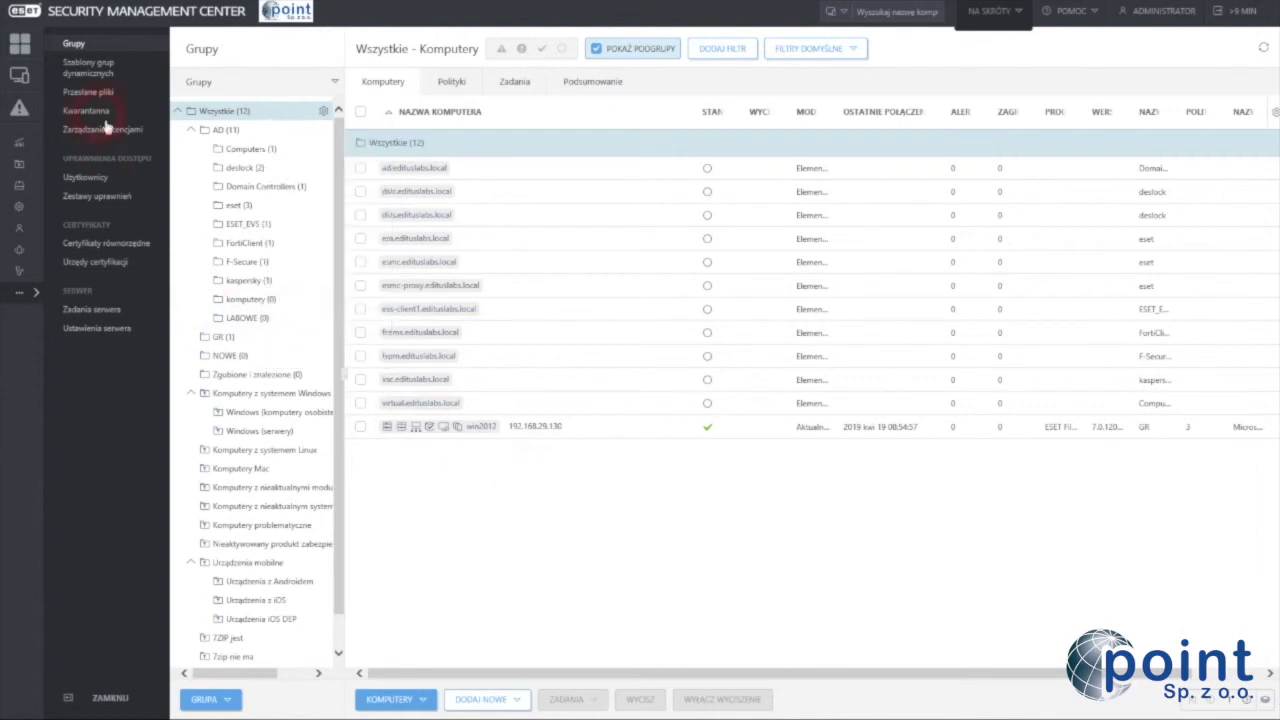
View the Szablony grup dynamicznych list and the files listed in Przesłane pliki.
click(95, 68)
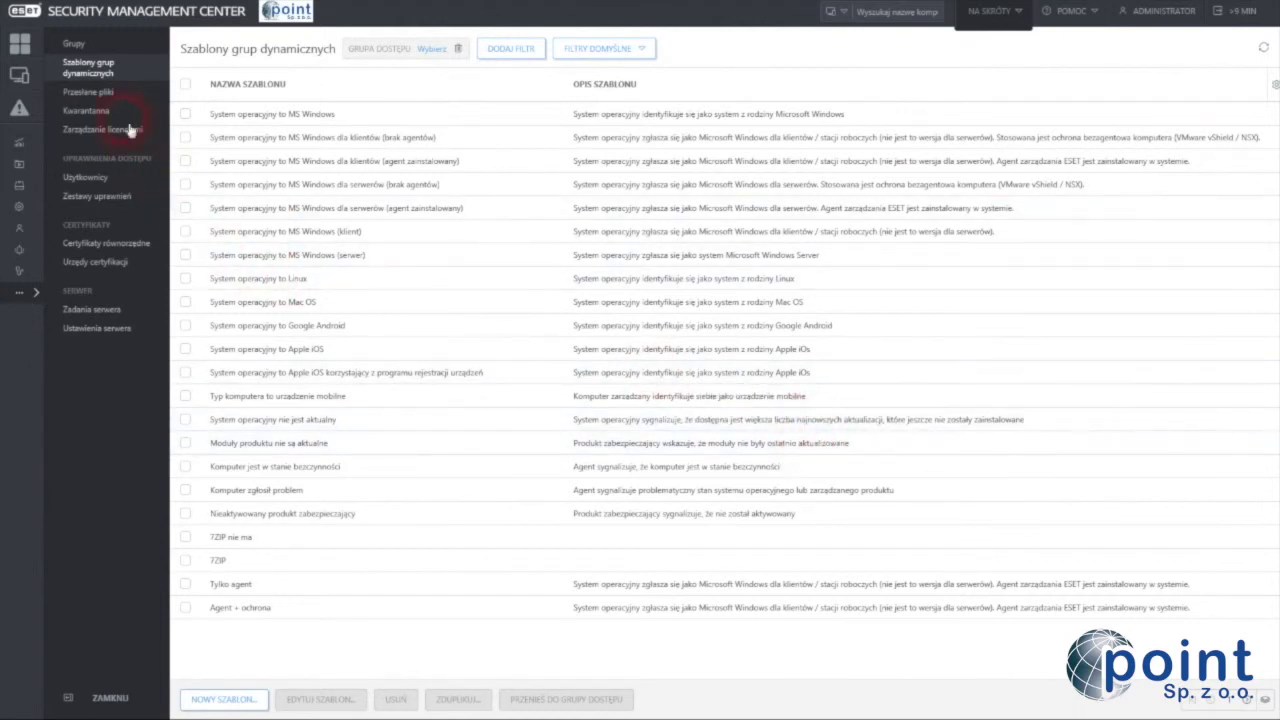
click(88, 92)
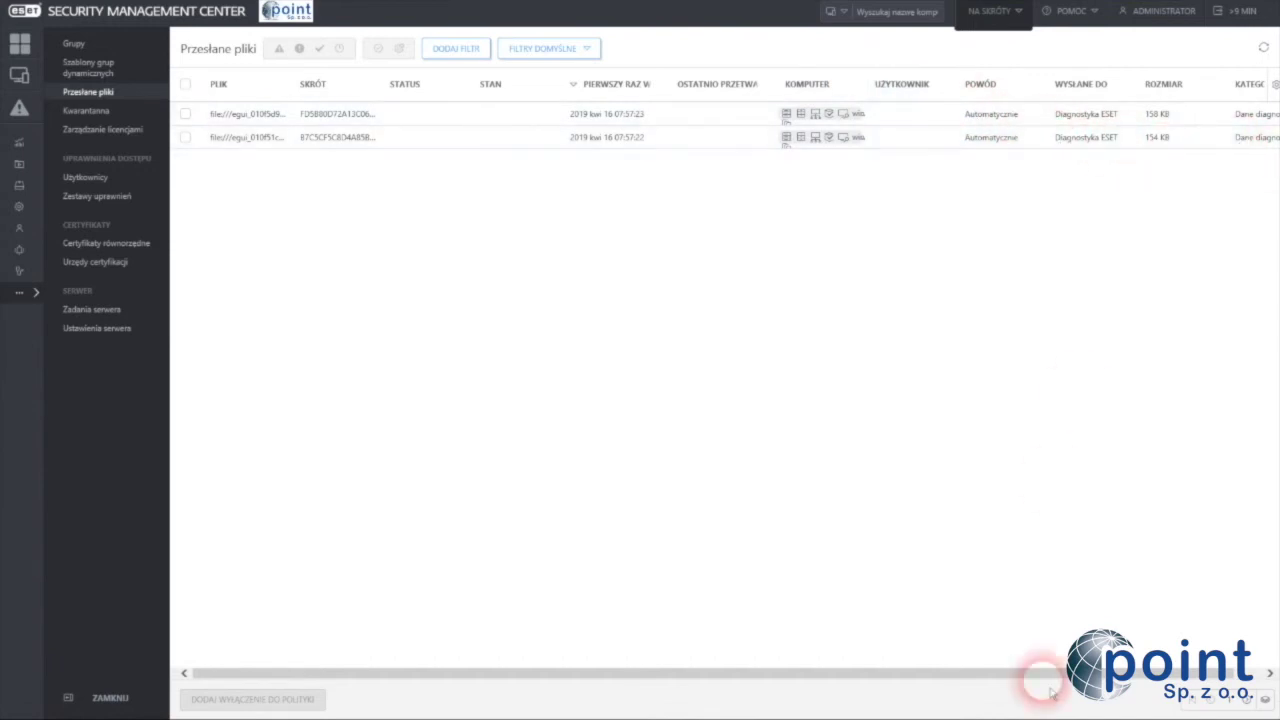
click(1270, 672)
drag(873, 672, 830, 672)
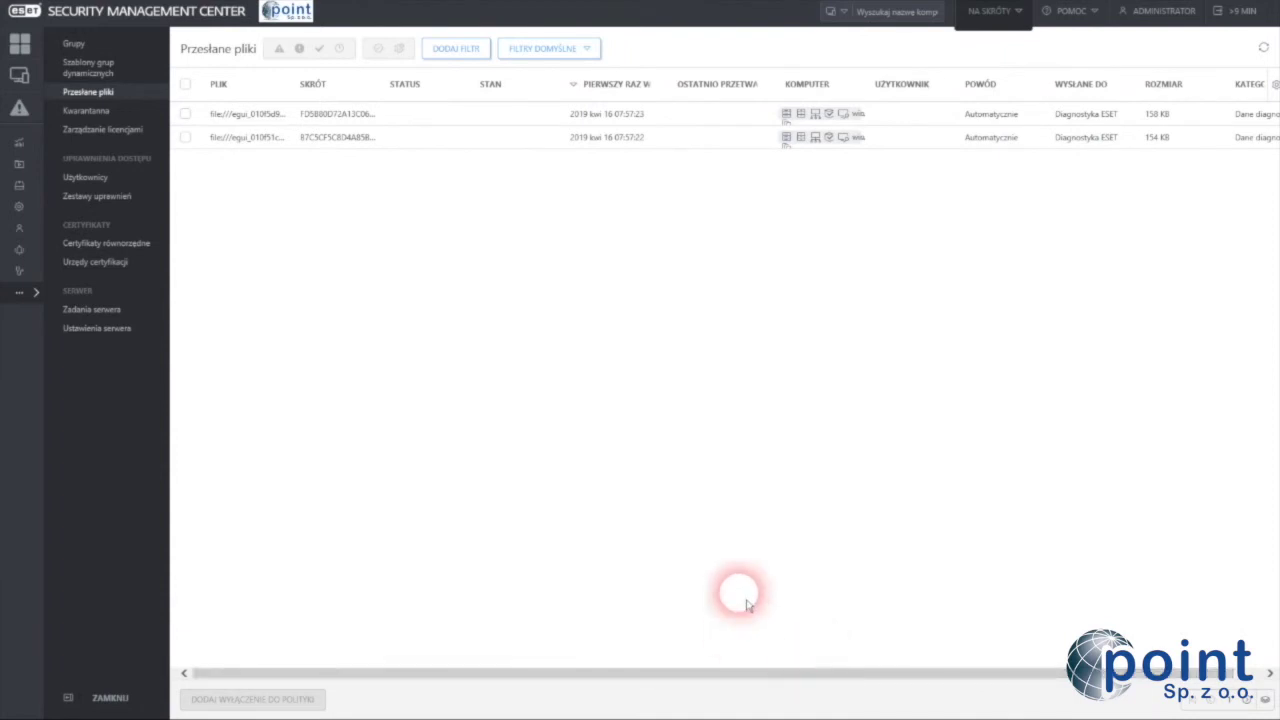
View the Kwarantanna section and the licences in Zarządzanie licencjami.
click(104, 114)
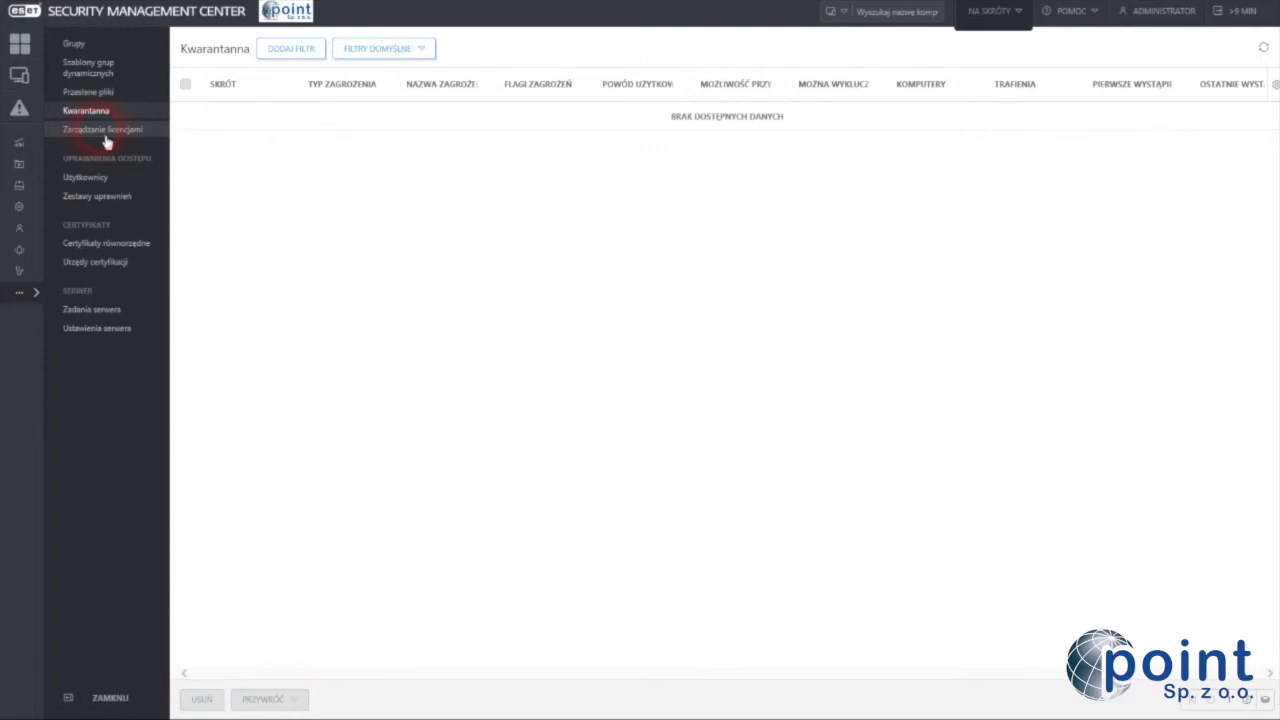
click(105, 131)
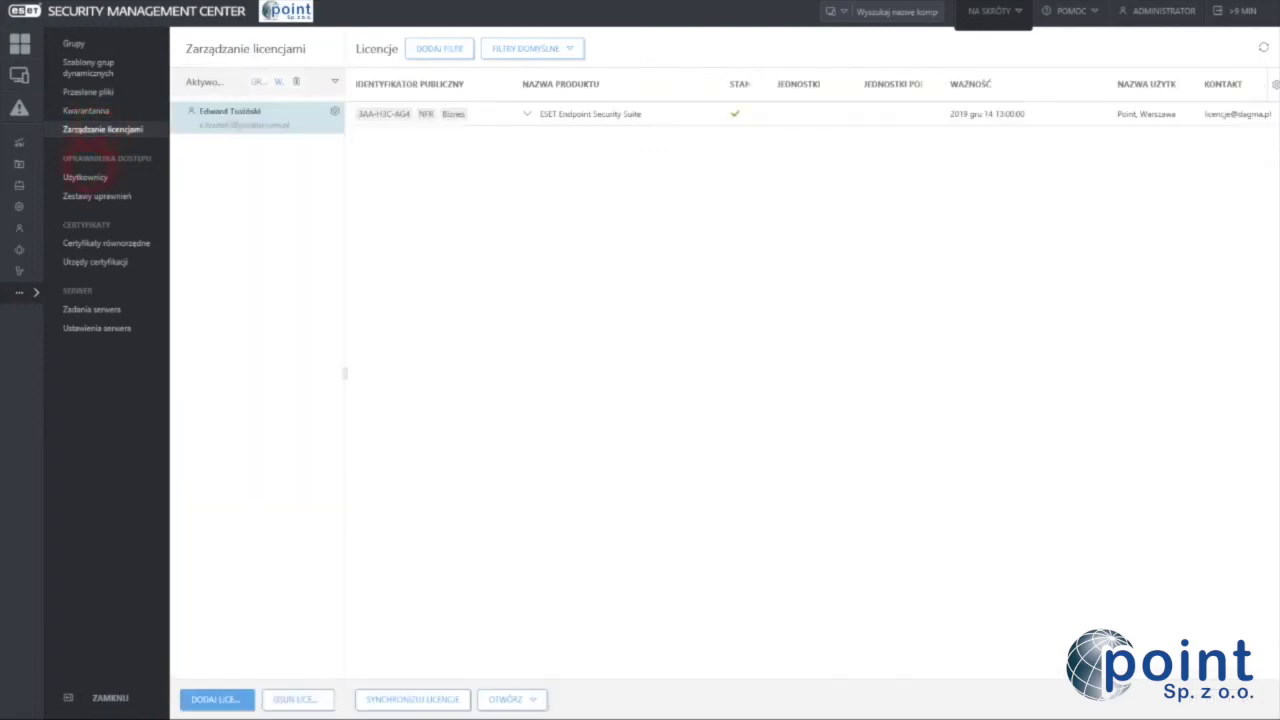
In Użytkownicy, open a new mapped domain user group form, browse the selectable domain groups and cancel the form.
click(97, 180)
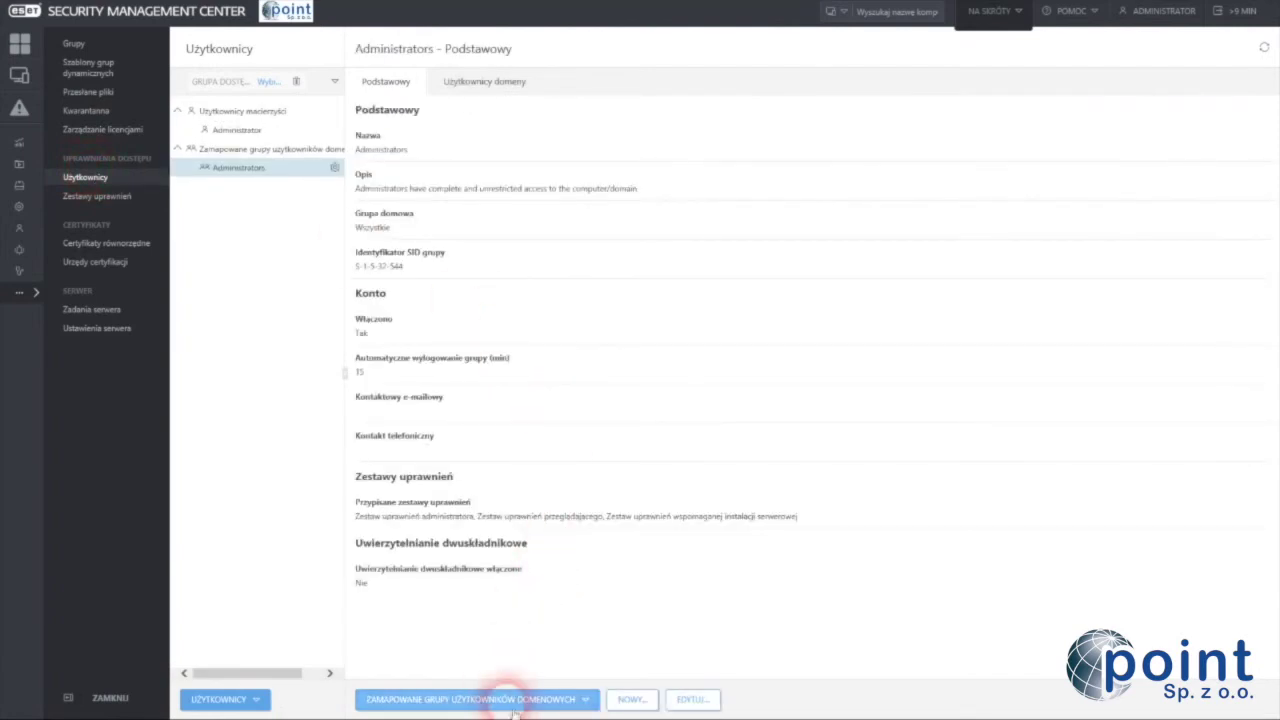
click(632, 700)
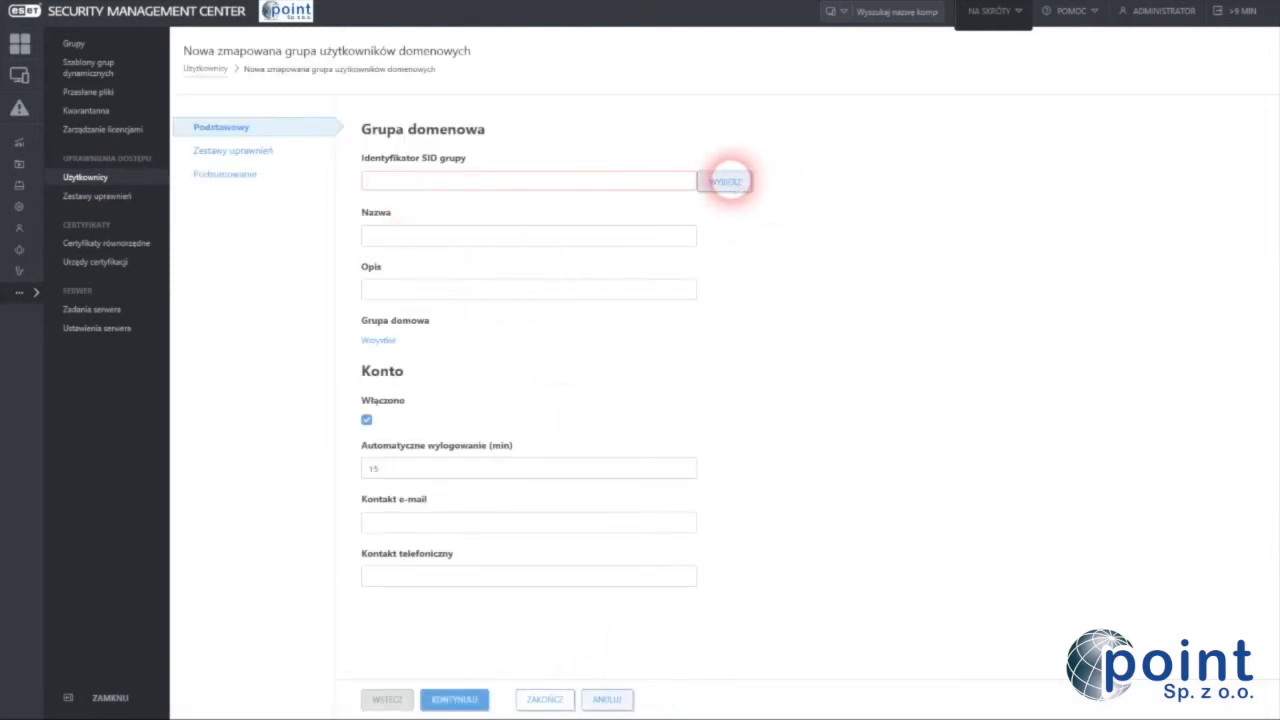
click(726, 182)
click(735, 179)
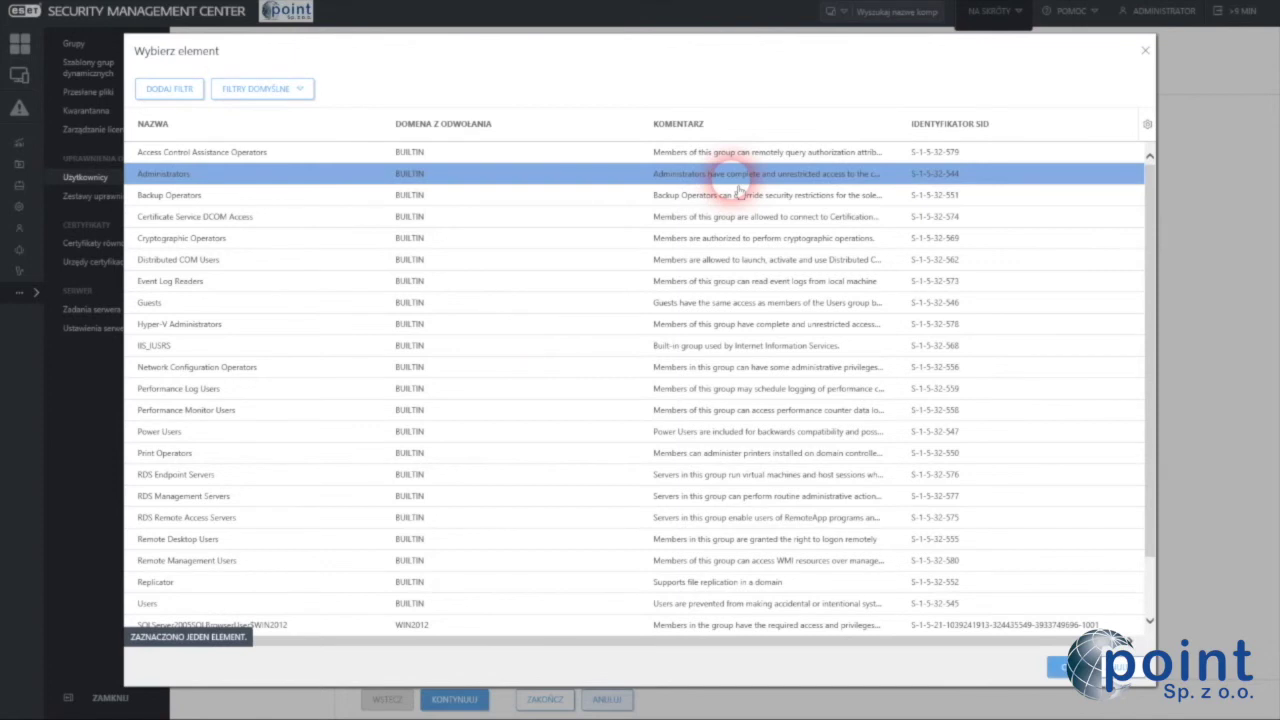
scroll(750, 300, down, 2)
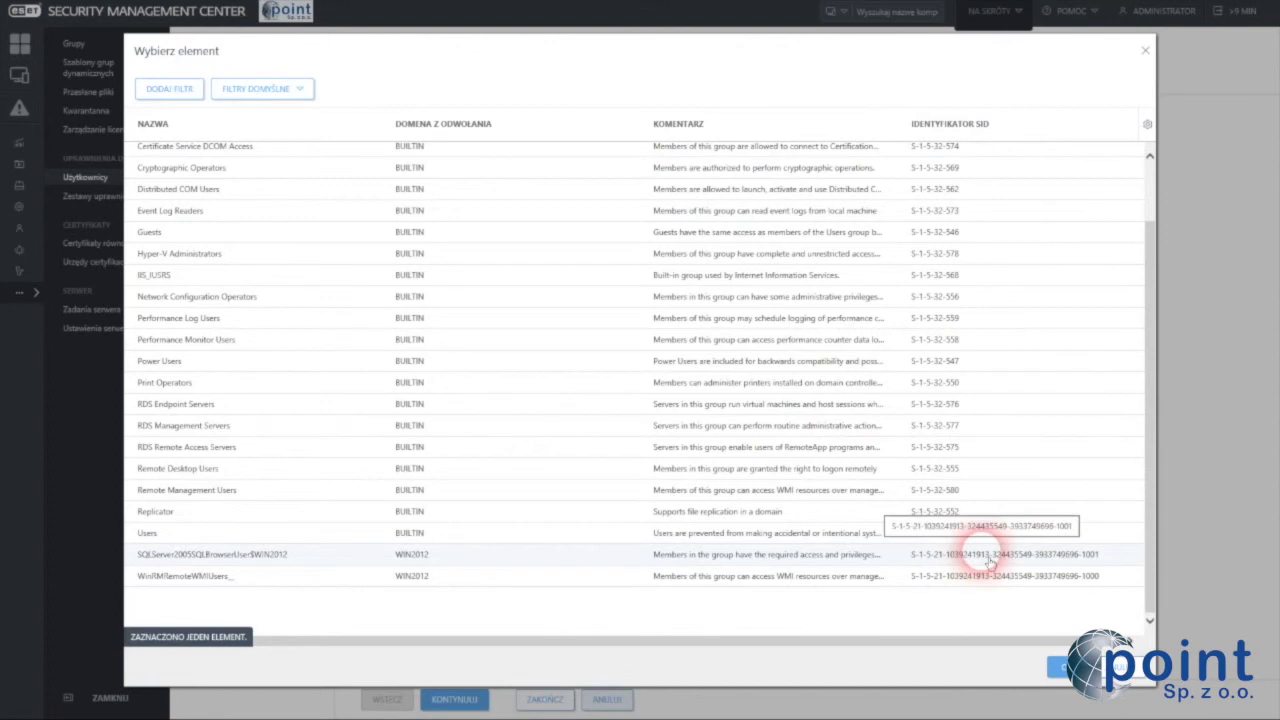
scroll(990, 563, up, 3)
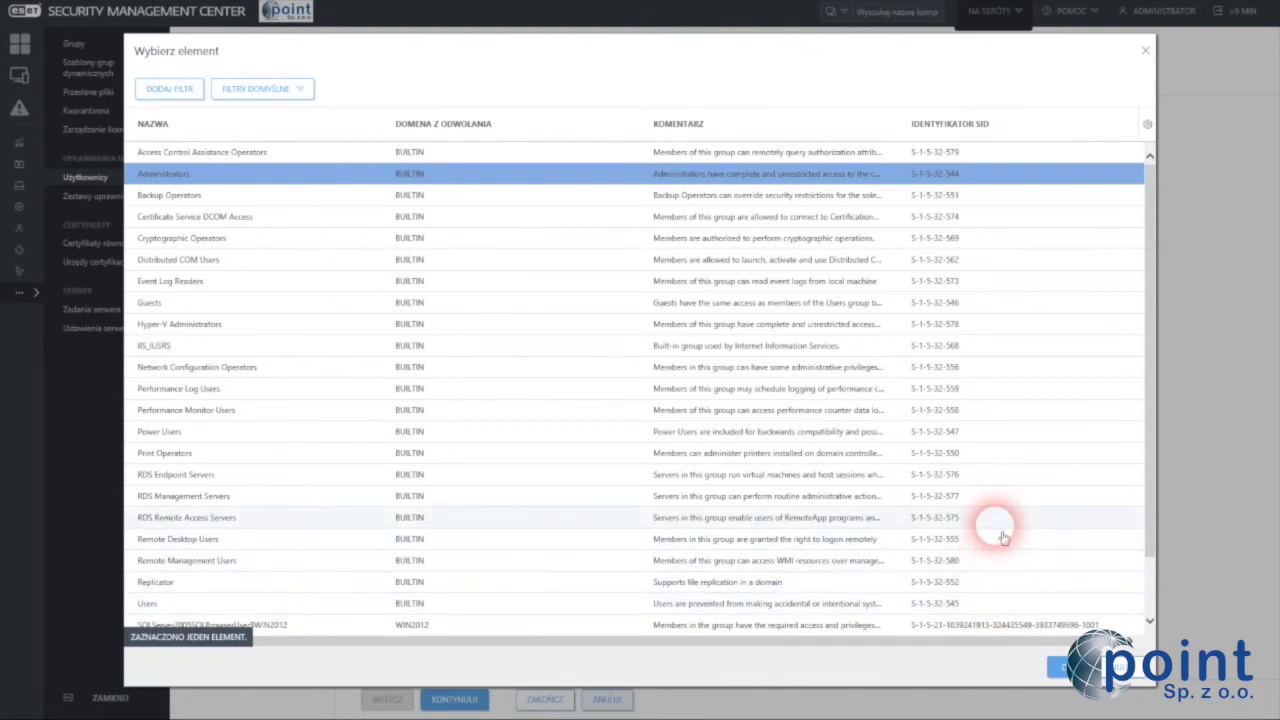
scroll(1003, 538, down, 2)
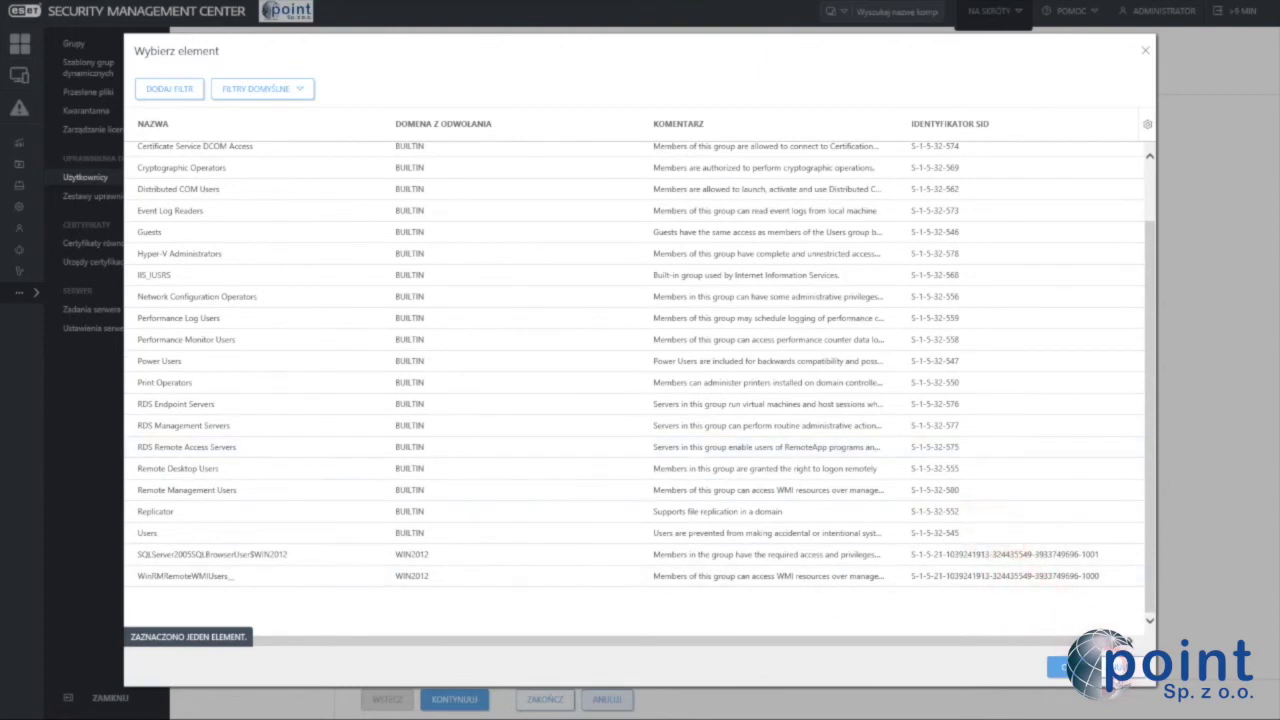
click(1120, 668)
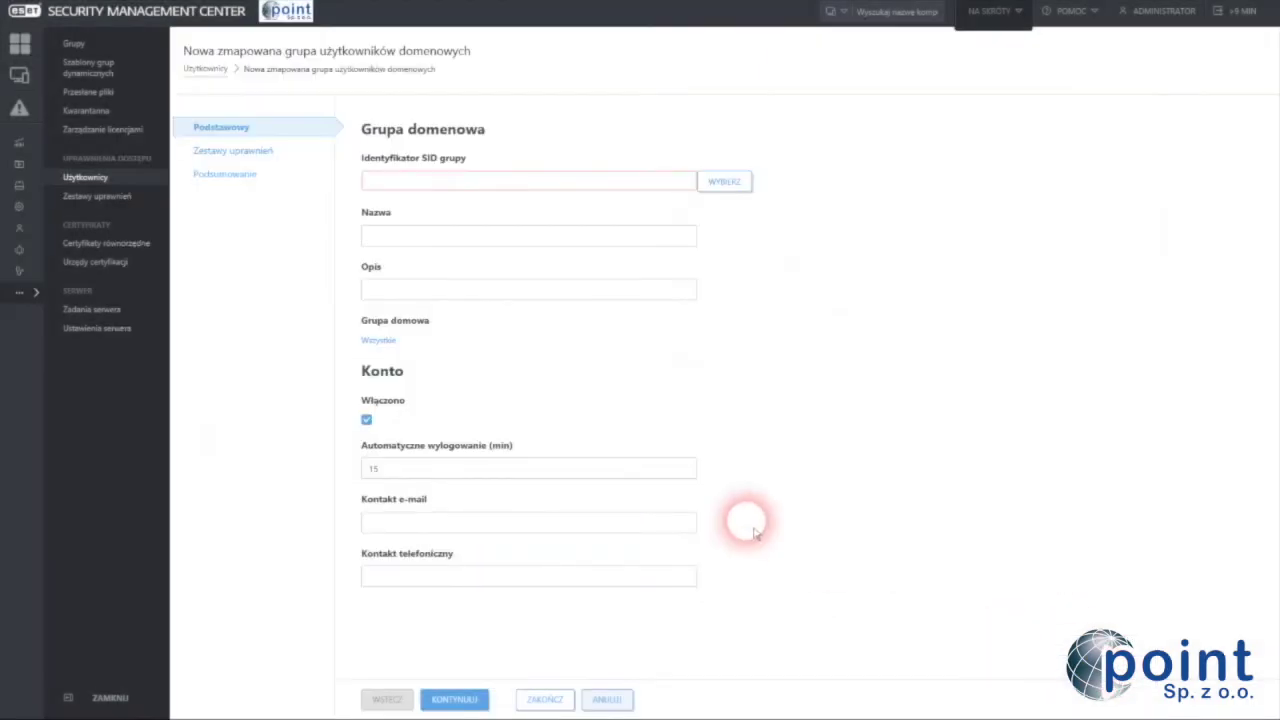
click(604, 699)
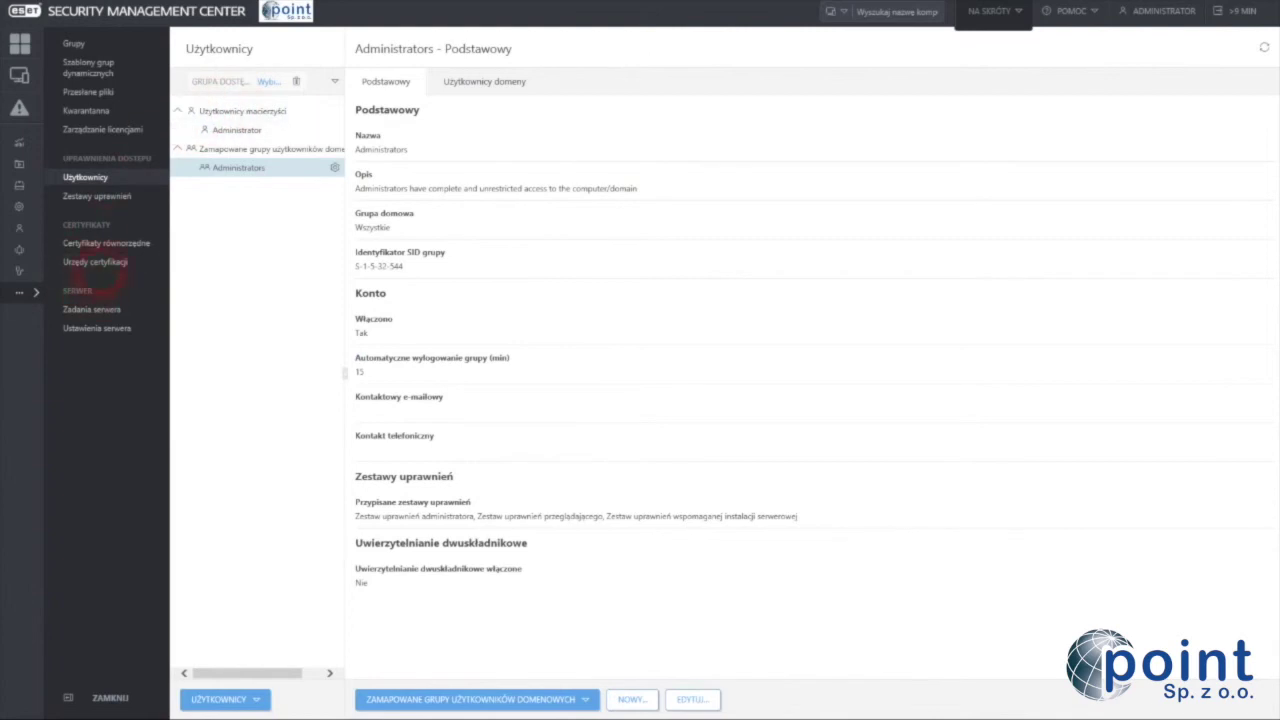
In Zestawy uprawnień, start a new permission set and view the static groups available for it without adding any.
click(110, 205)
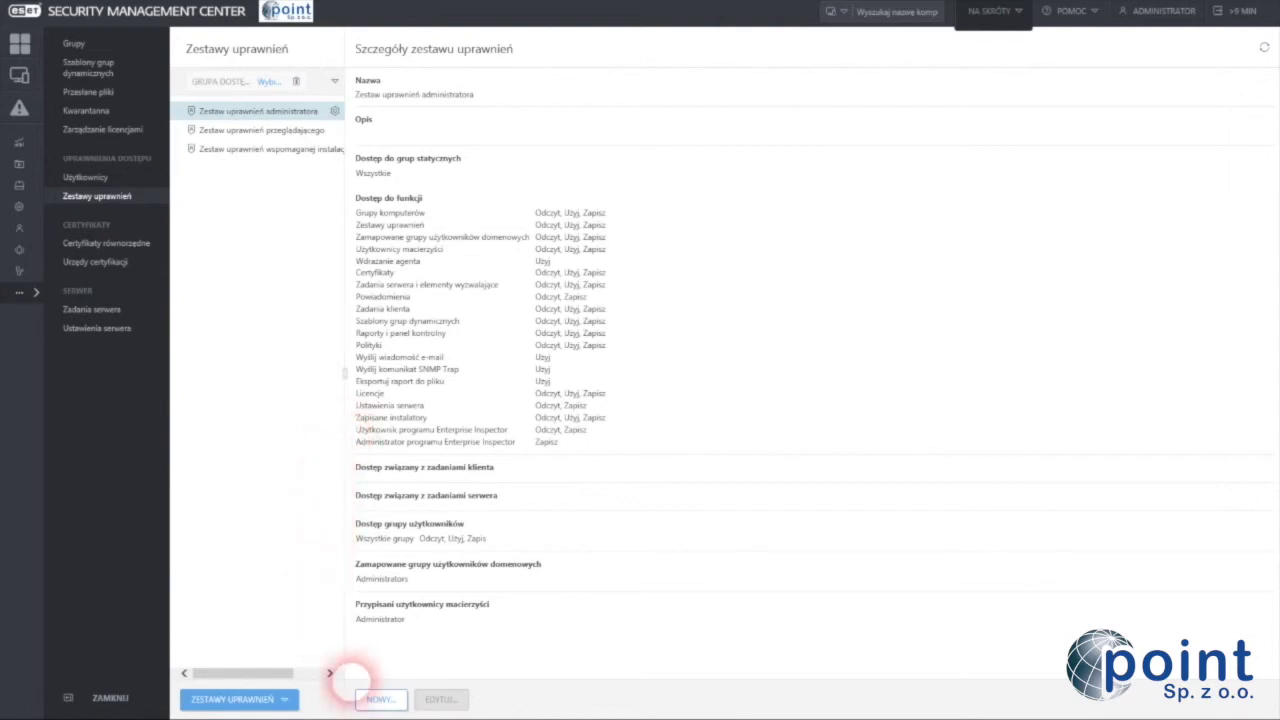
click(390, 698)
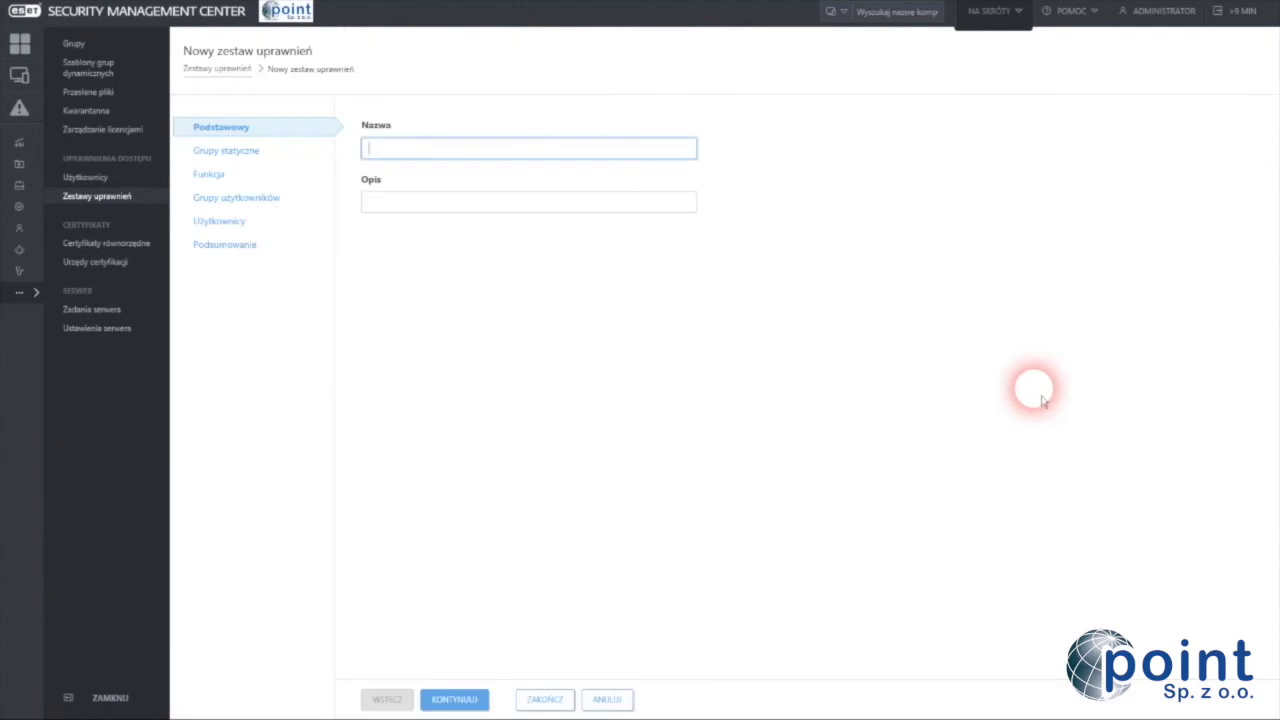
click(240, 153)
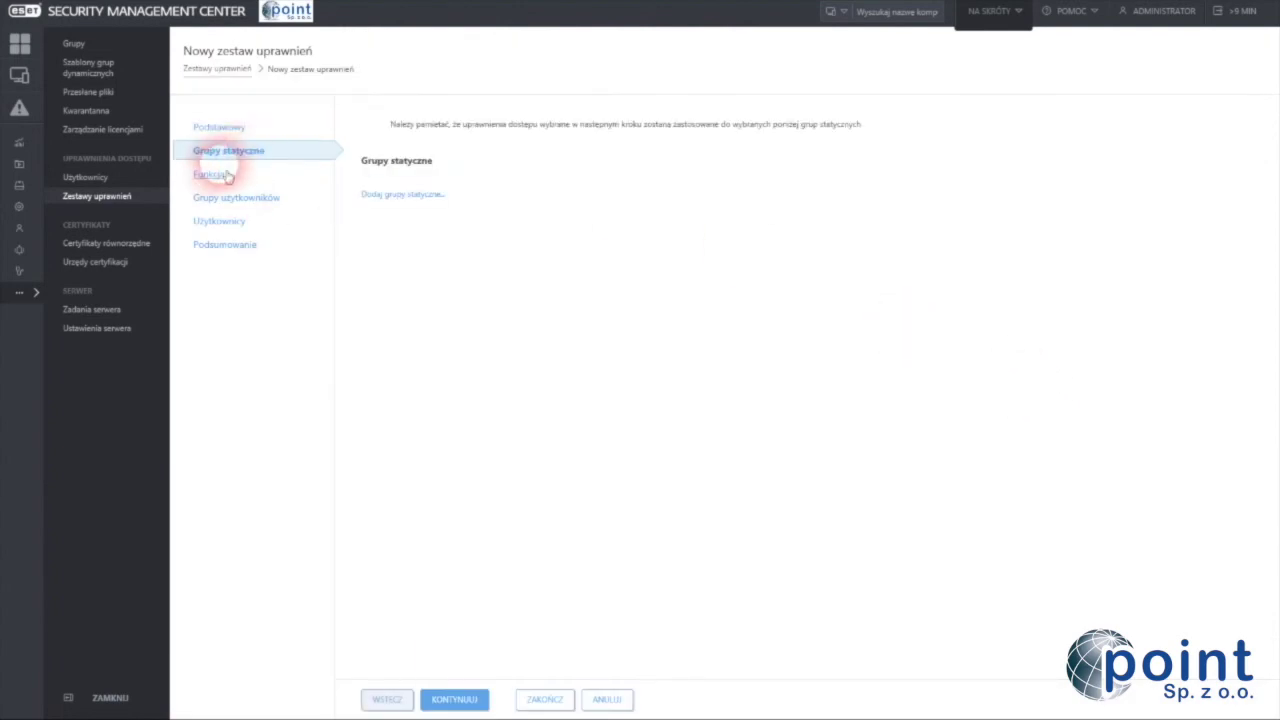
click(425, 195)
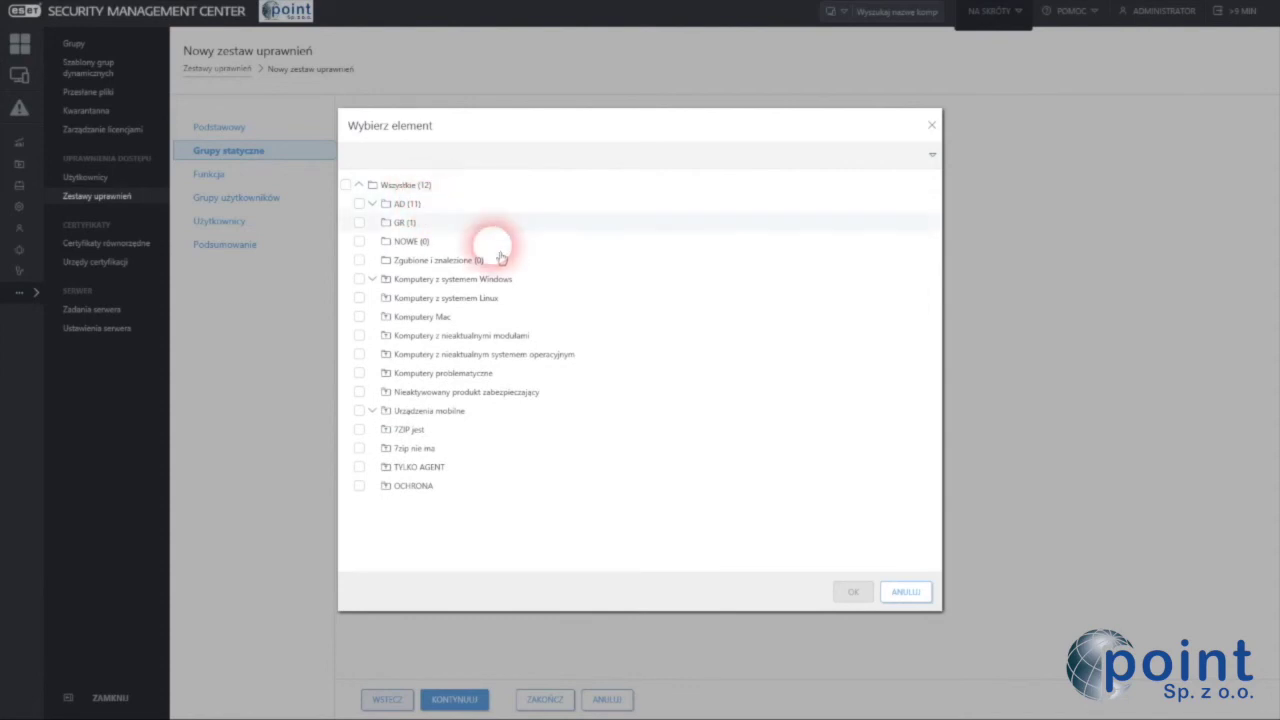
click(907, 593)
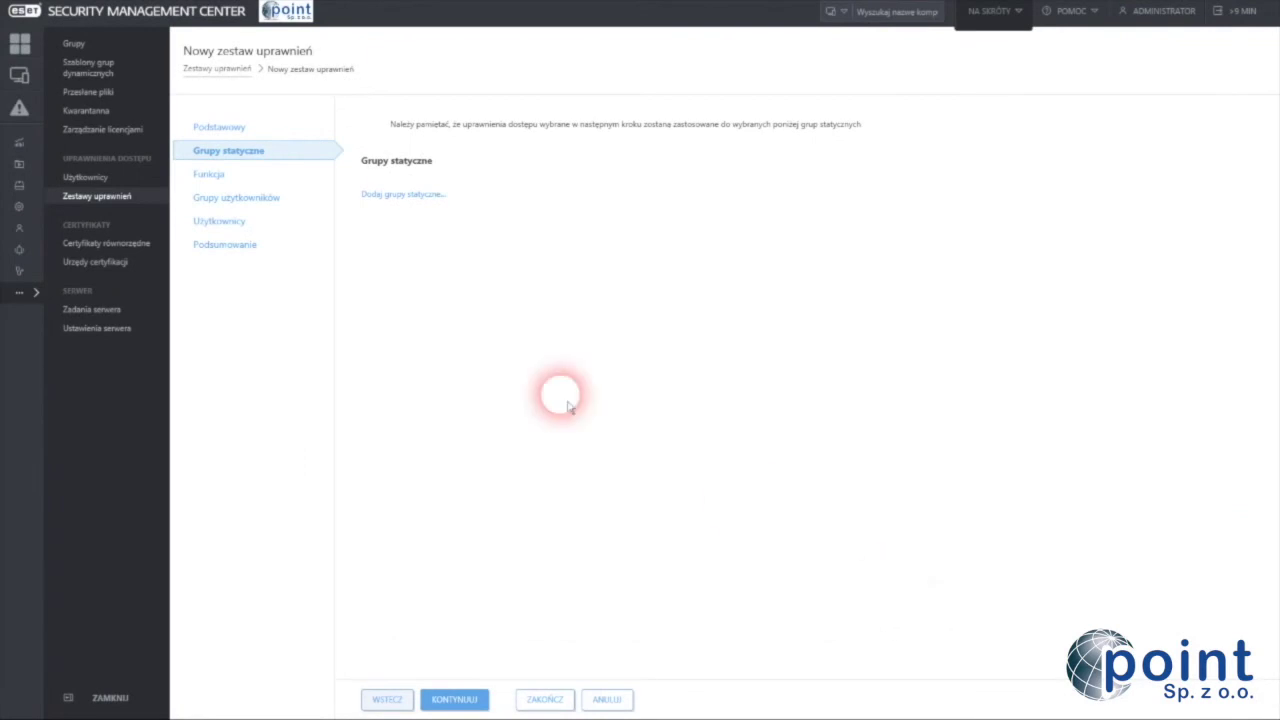
Review the new permission set's Funkcja permissions and its selectable user groups under AD without adding any.
click(218, 176)
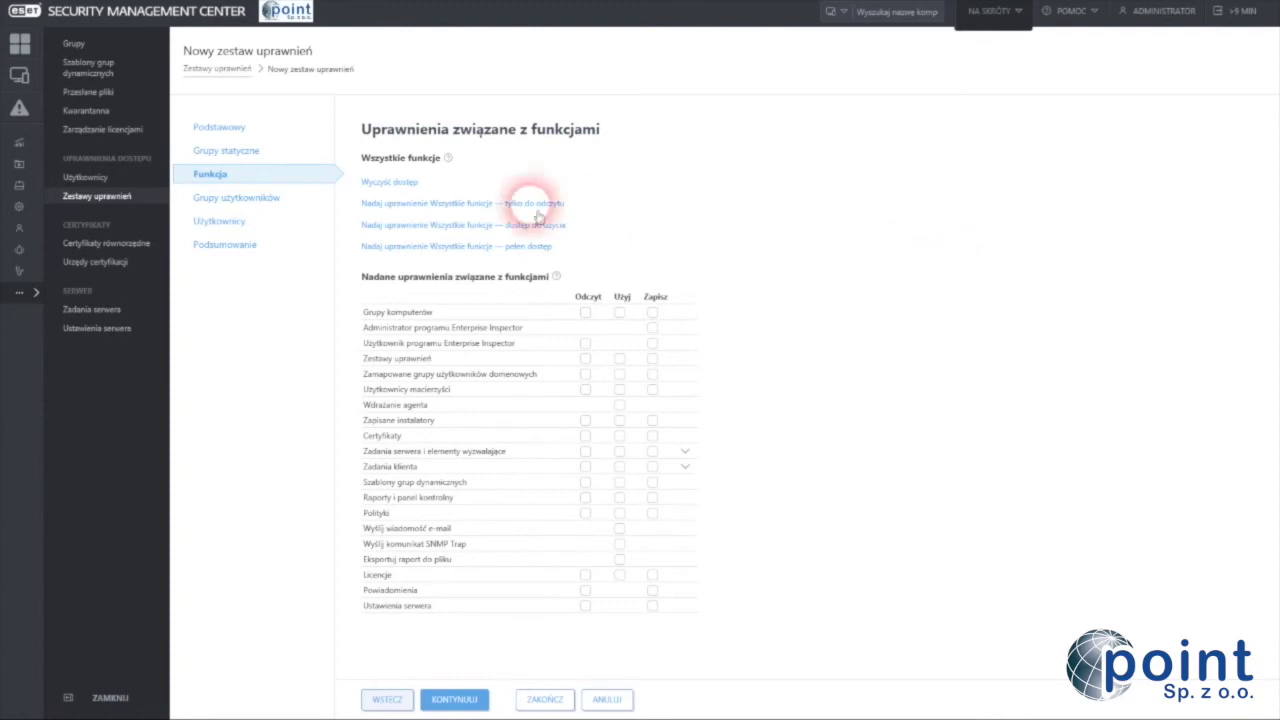
click(244, 198)
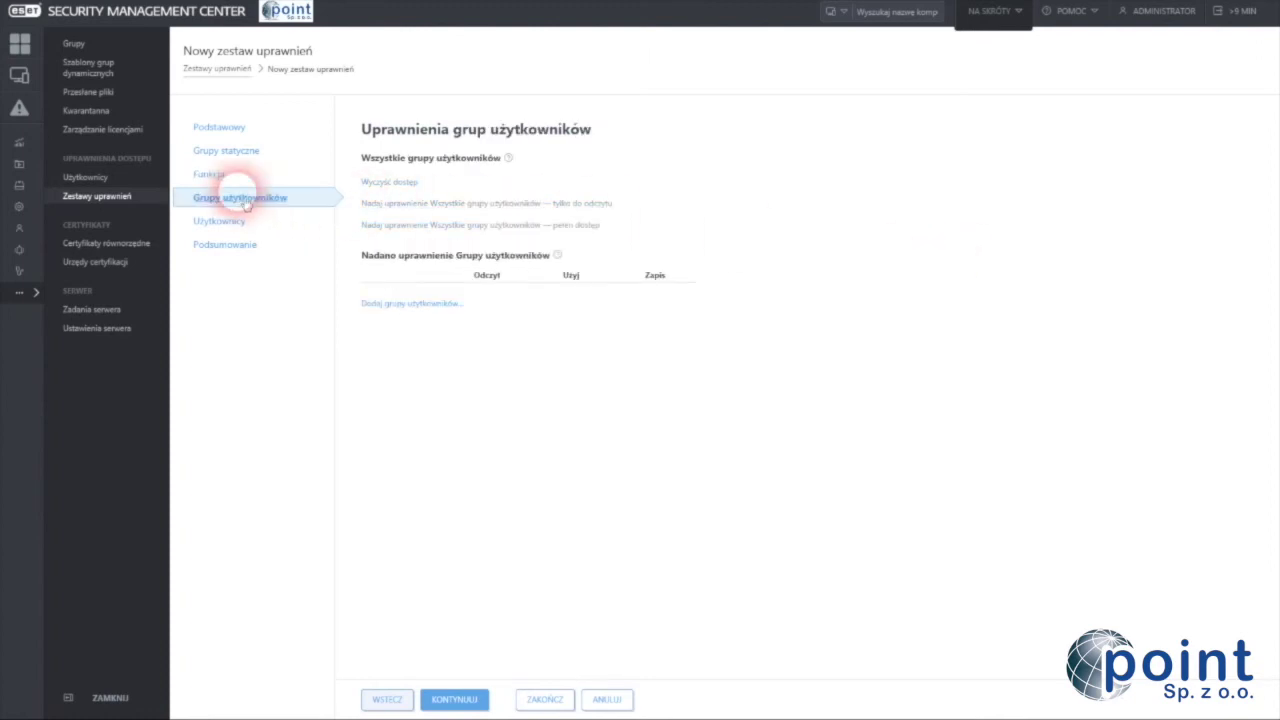
click(445, 305)
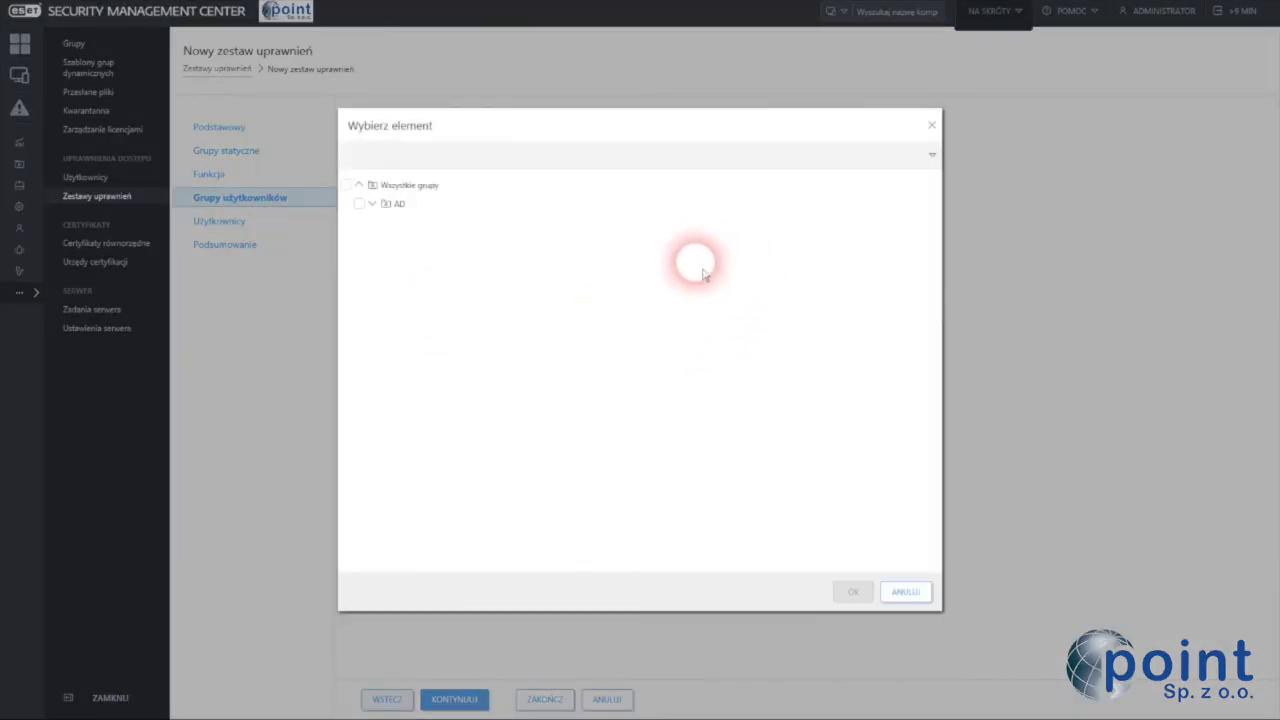
click(371, 203)
click(906, 592)
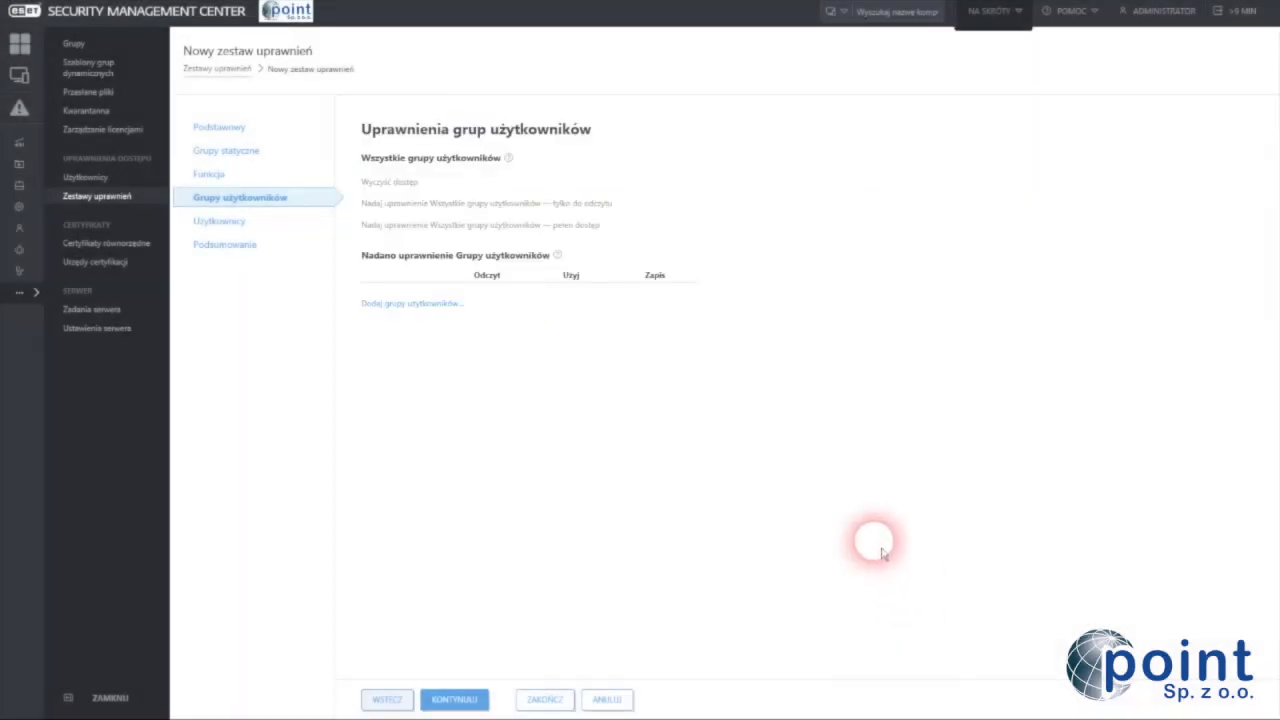
View the native users and mapped domain user groups assignable to the new permission set without assigning any, and leave the form.
click(210, 221)
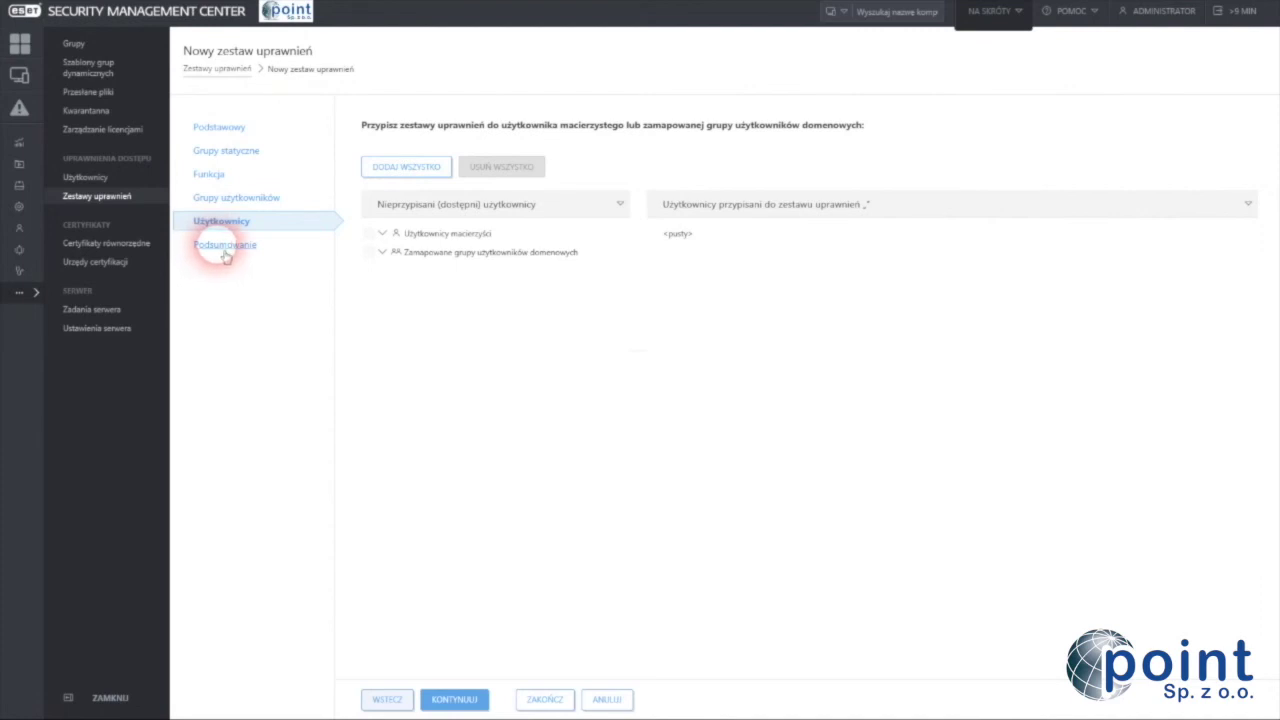
click(383, 252)
click(384, 236)
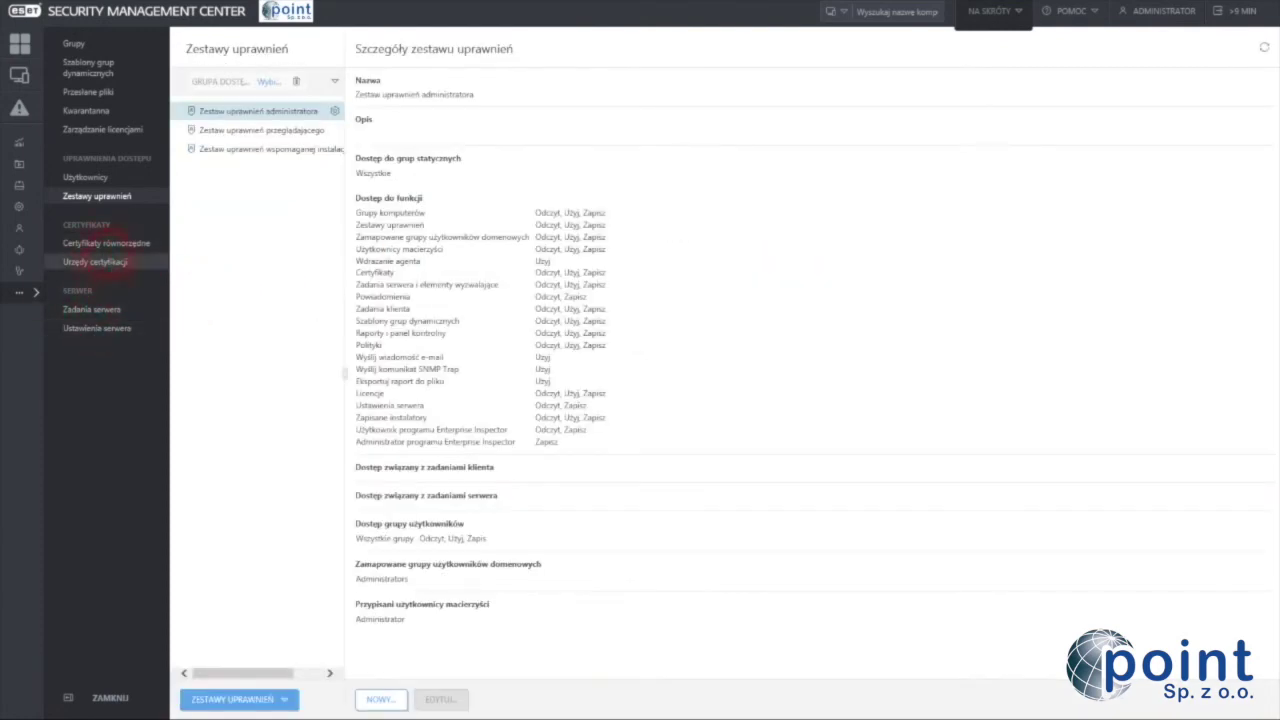
View the peer certificates in Certyfikaty równorzędne and the certification authorities in Urzędy certyfikacji.
click(117, 250)
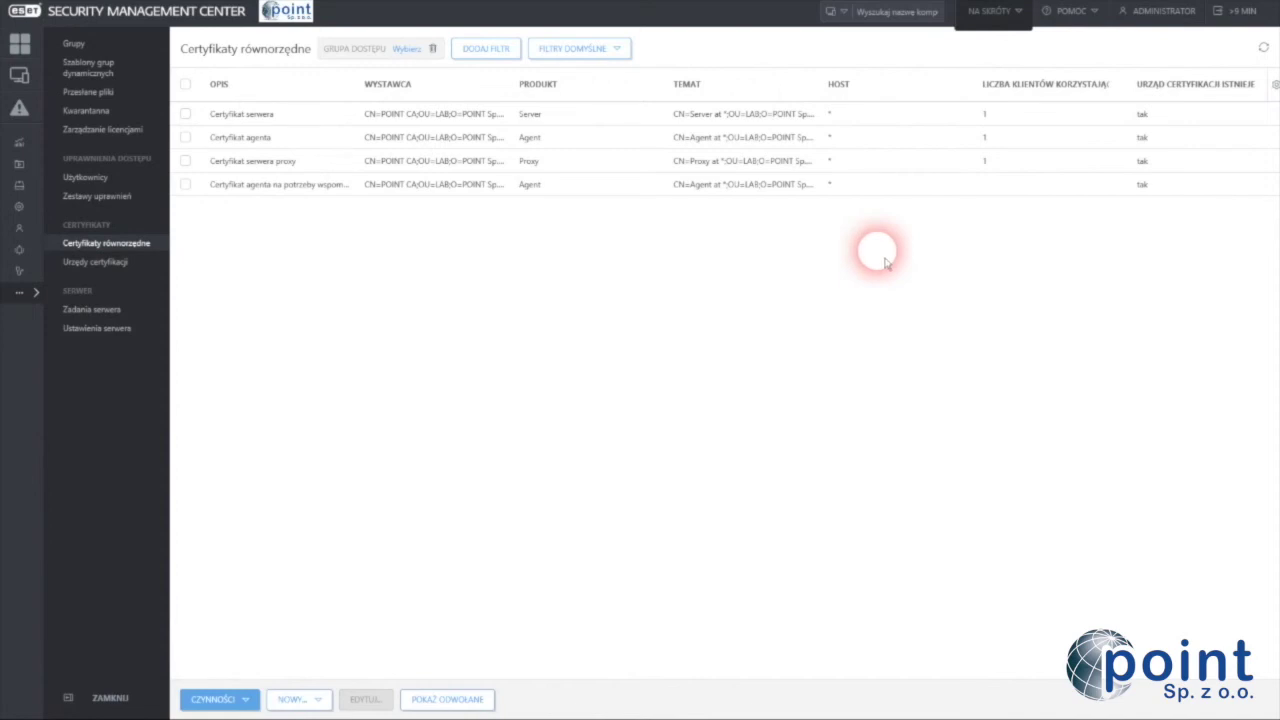
click(100, 262)
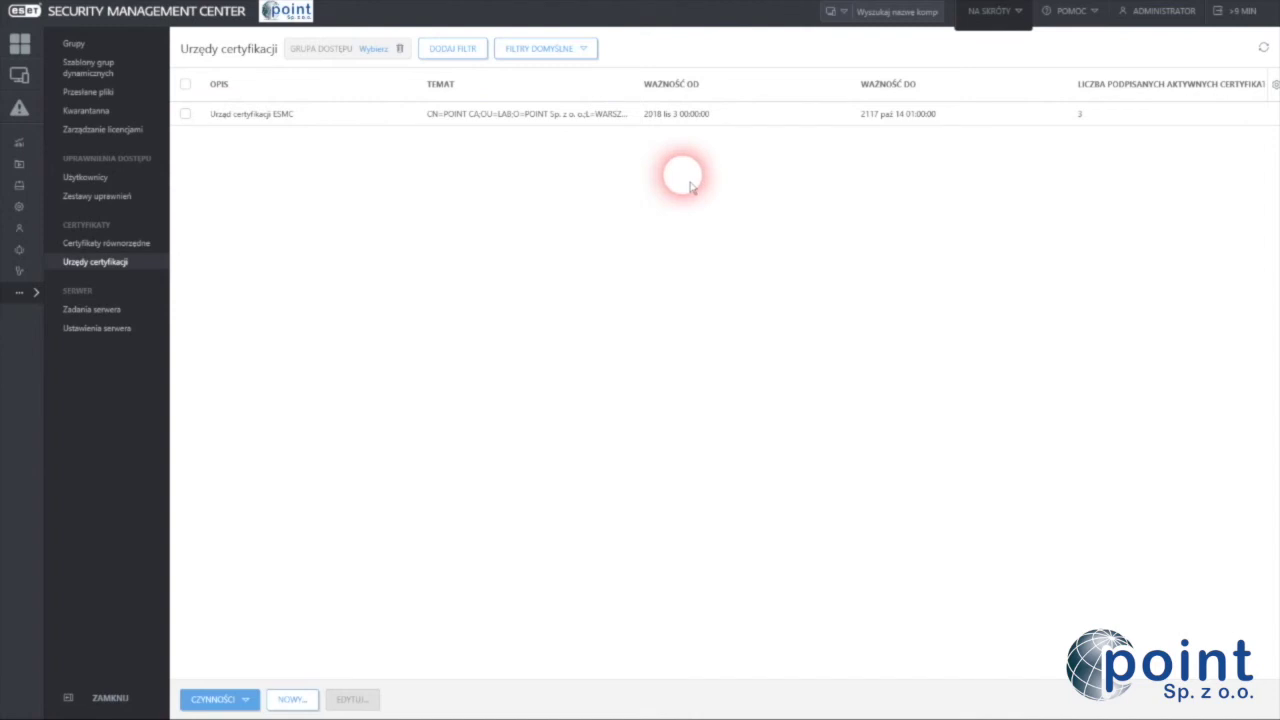
In Zadania serwera, view the server tasks listed under Wszystkie typy zadań.
click(92, 312)
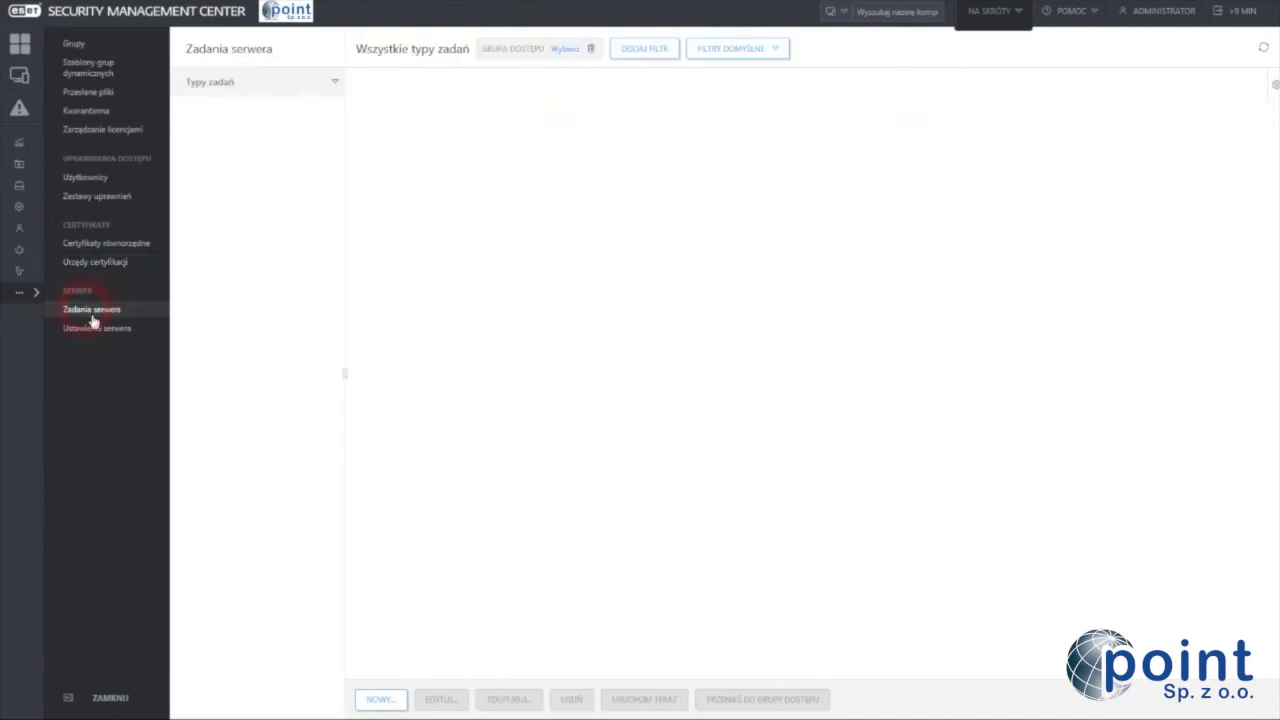
click(869, 333)
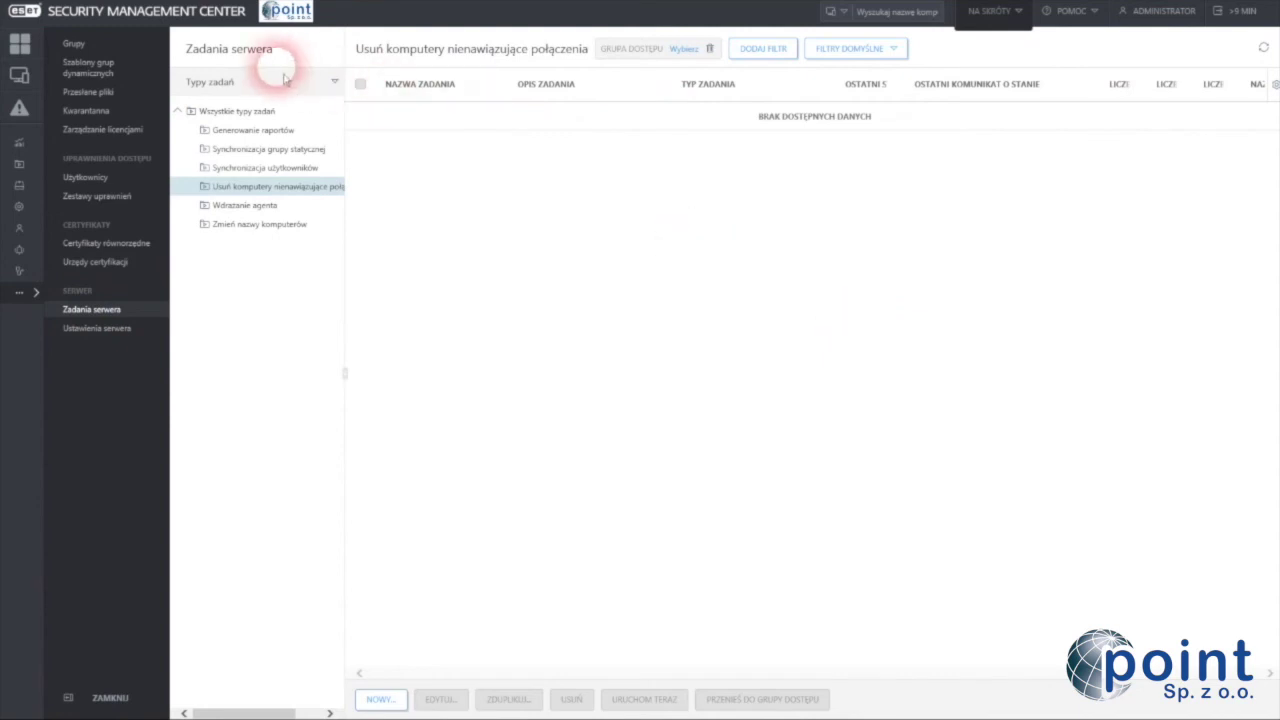
click(225, 112)
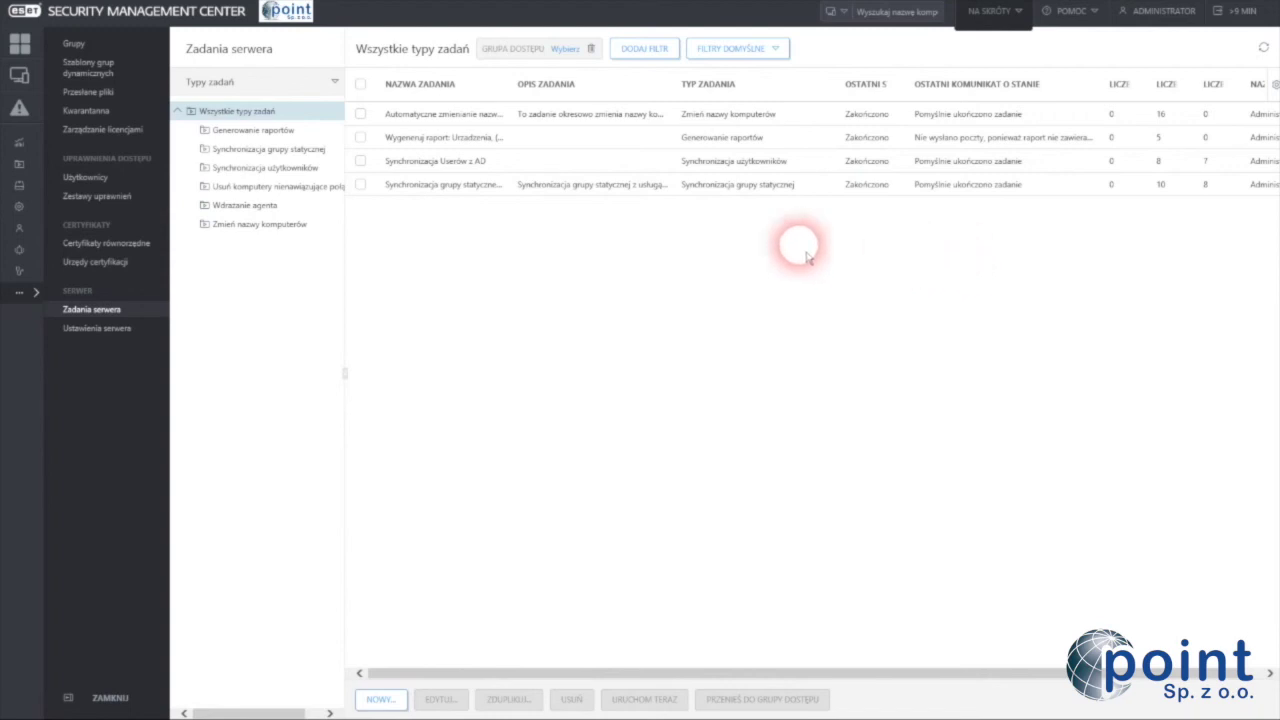
In Ustawienia serwera, review the Połączenie settings and the Aktualizacje settings.
click(100, 340)
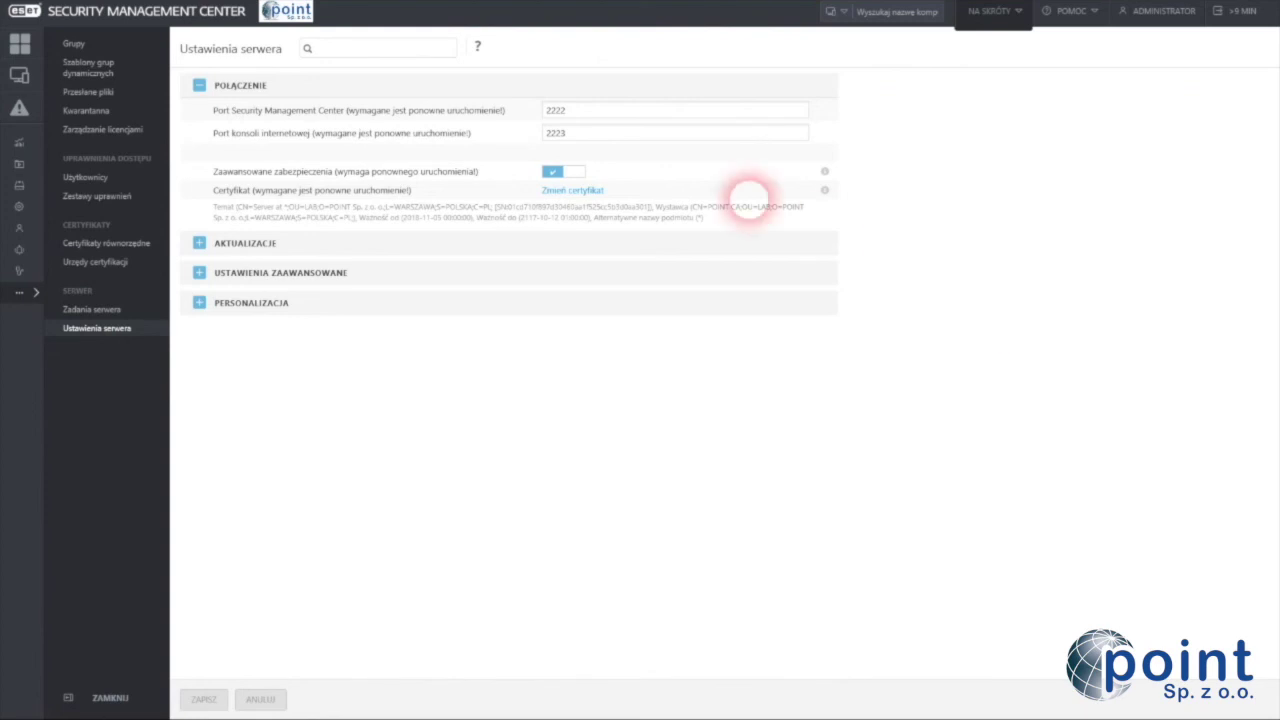
click(266, 247)
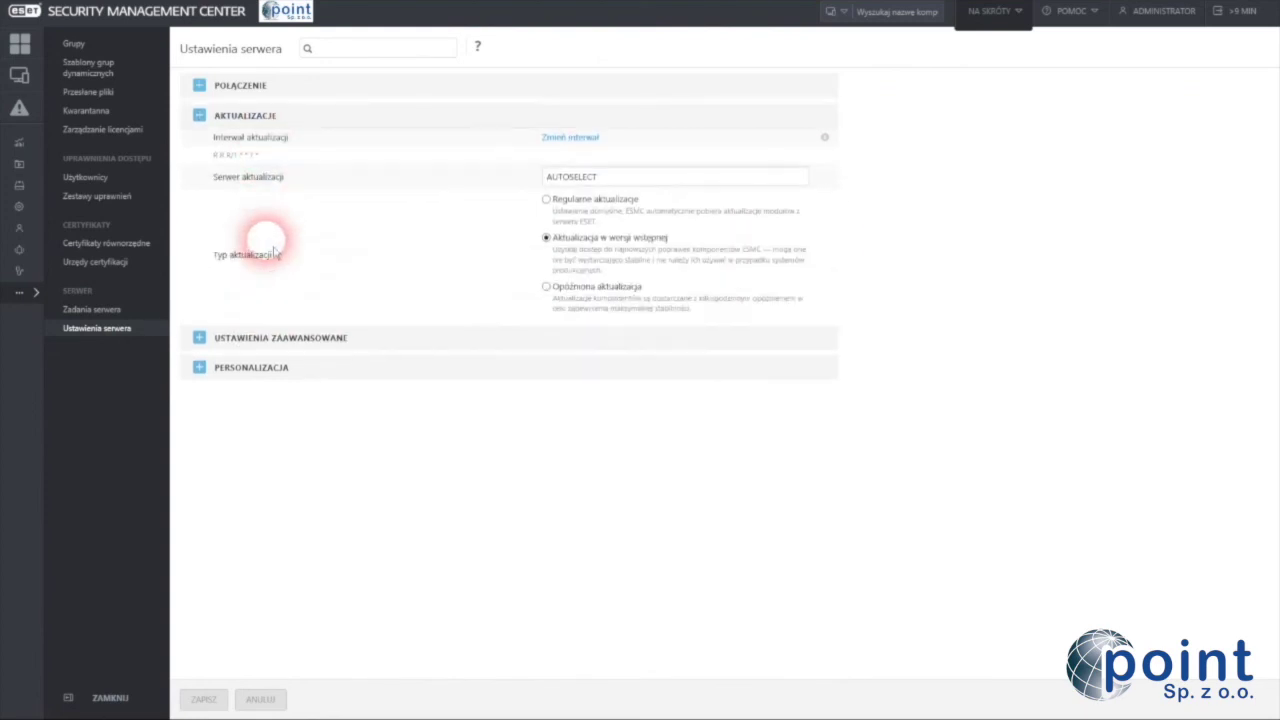
Review all Ustawienia zaawansowane of the server, from the HTTP proxy to database cleanup, and the Personalizacja settings.
click(274, 336)
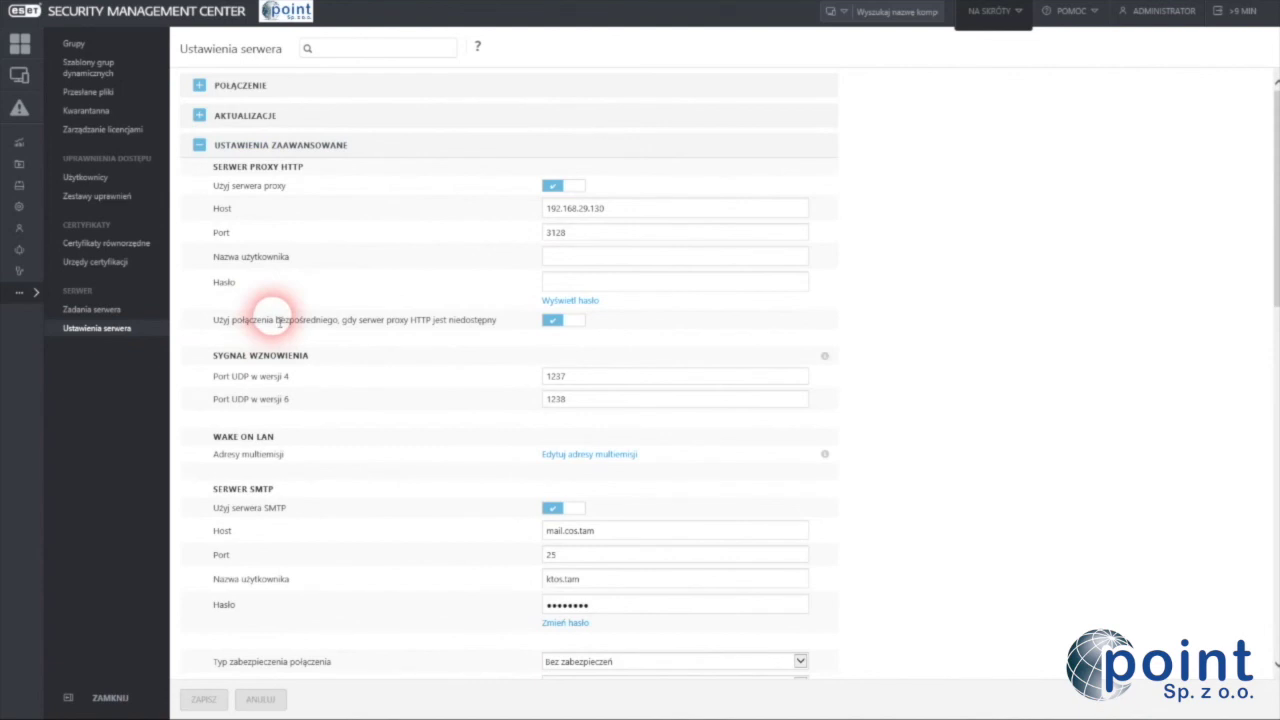
scroll(278, 320, down, 3)
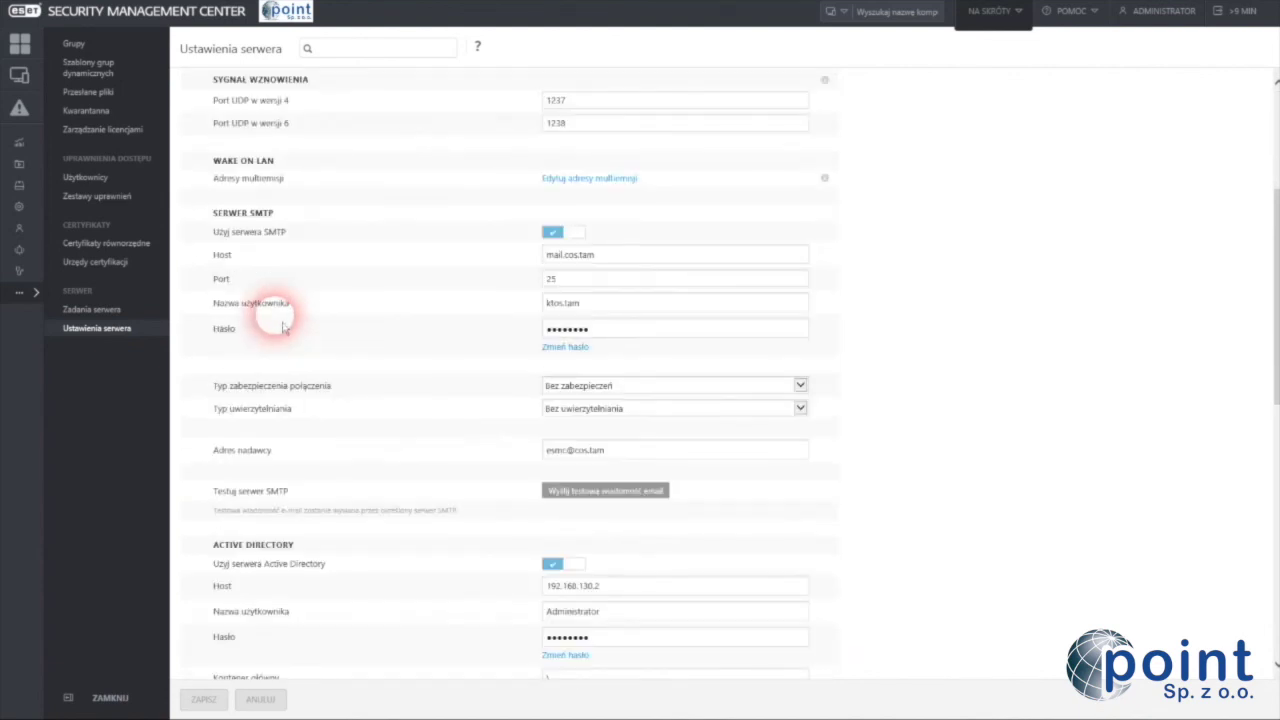
scroll(282, 328, down, 3)
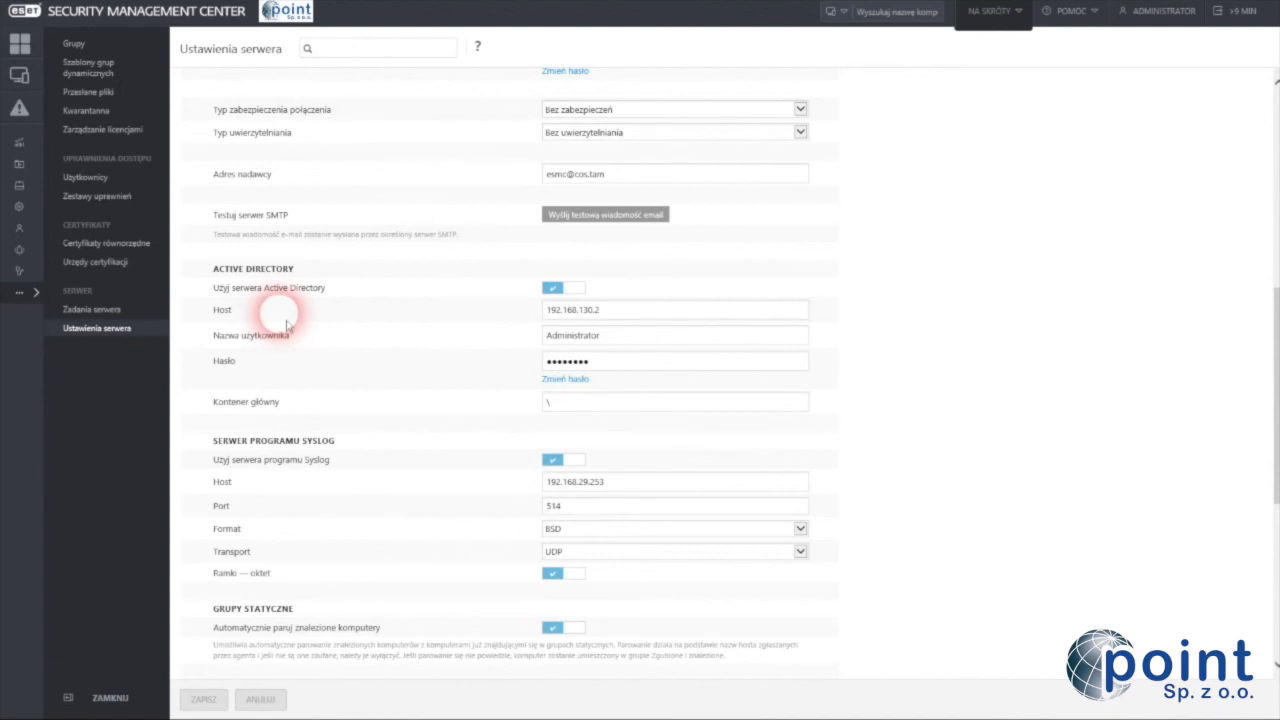
scroll(287, 324, down, 1)
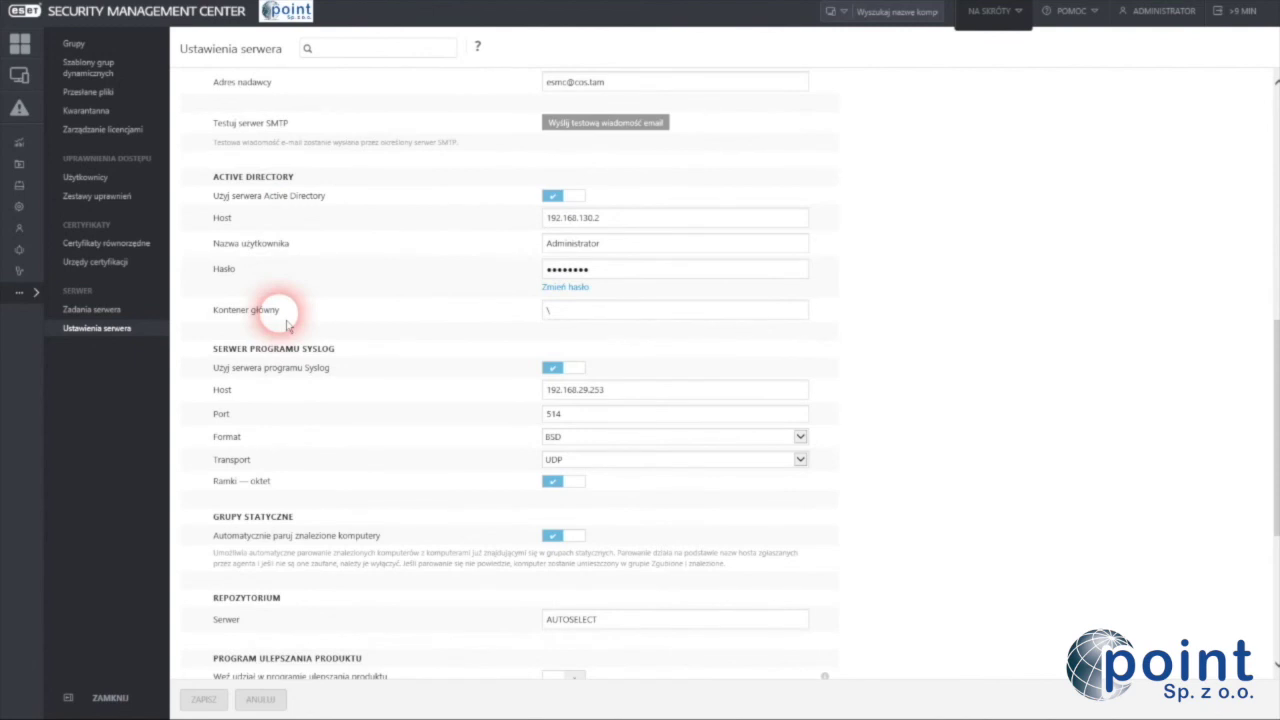
scroll(287, 324, down, 1)
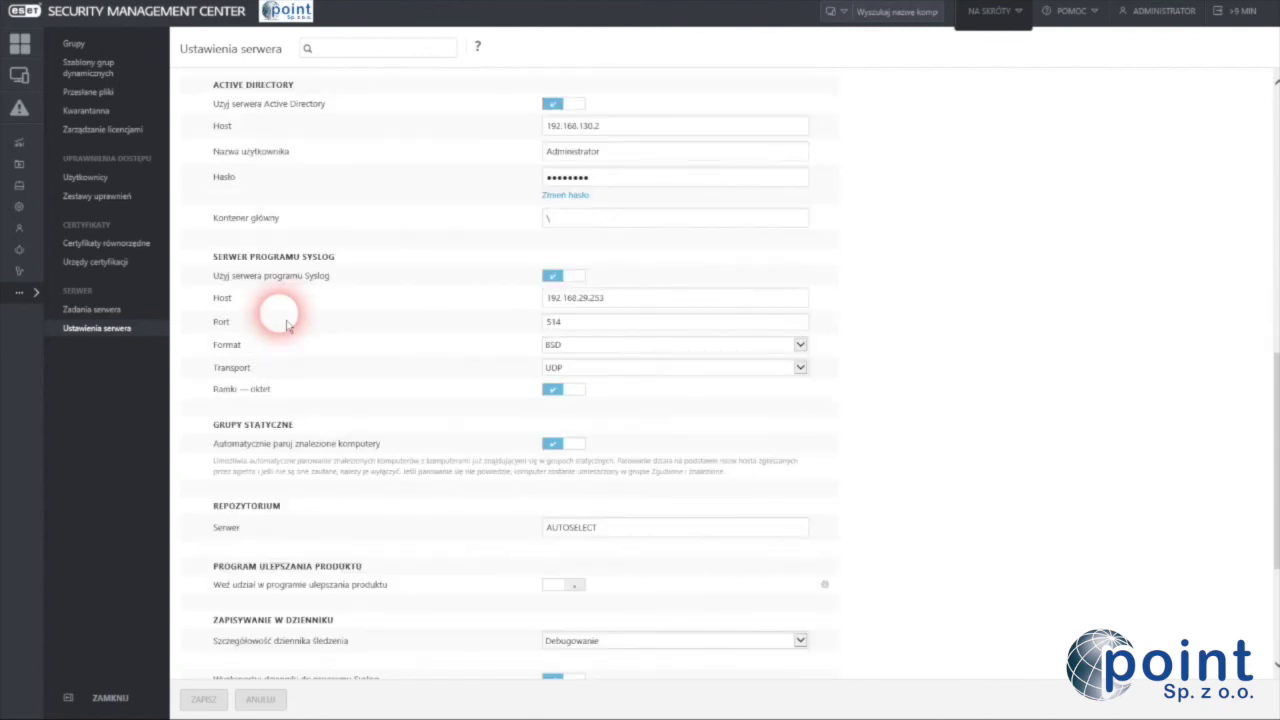
scroll(287, 324, down, 3)
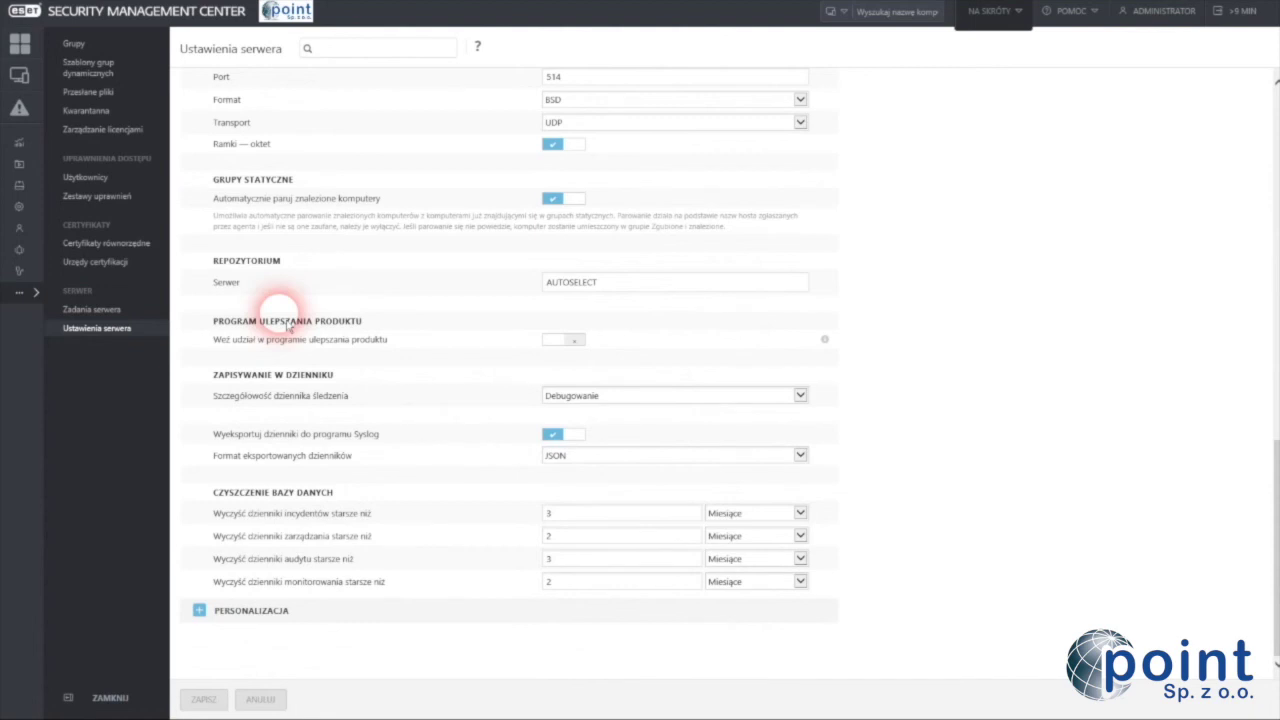
click(285, 610)
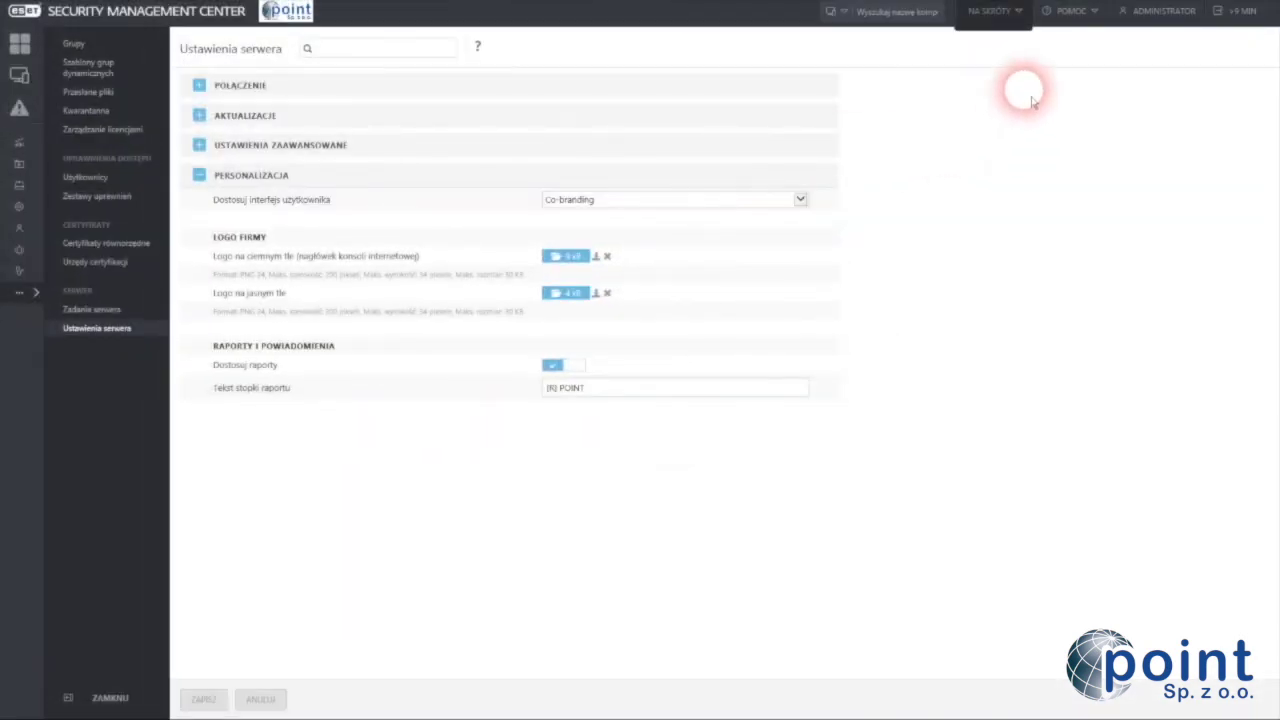
Look through the options offered under Na skróty and Pomoc without choosing any.
click(1024, 14)
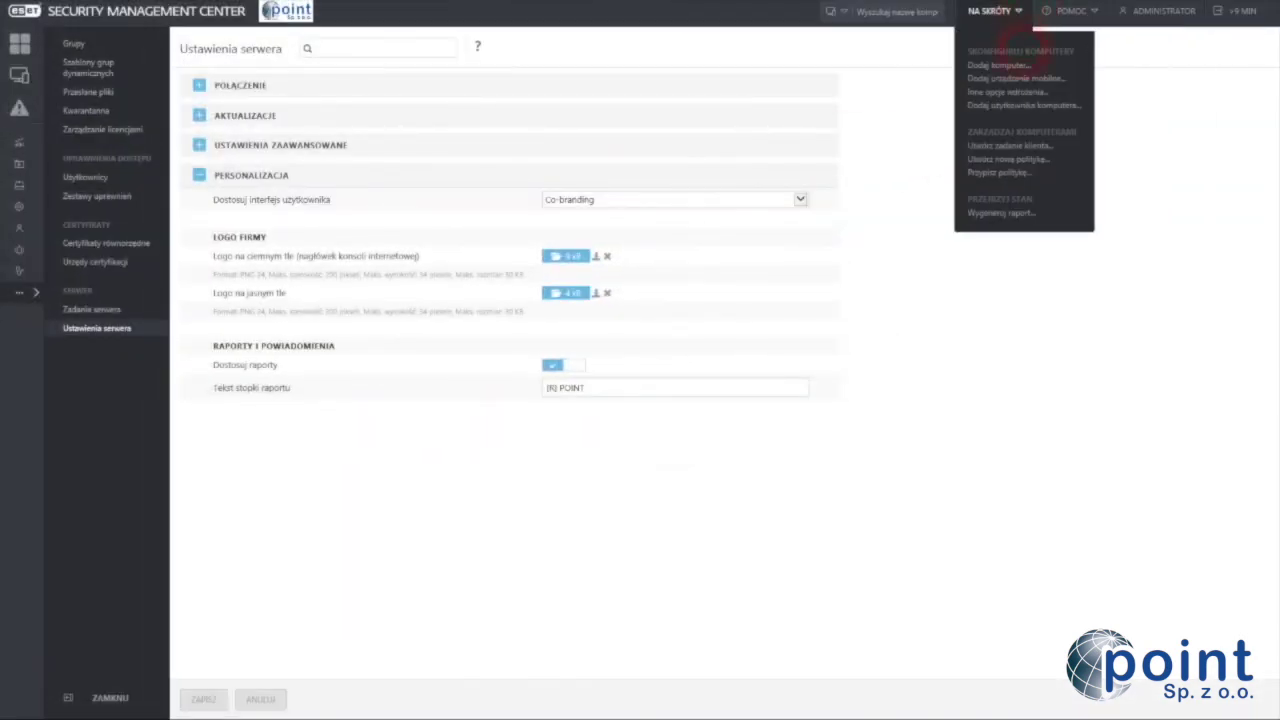
click(1045, 14)
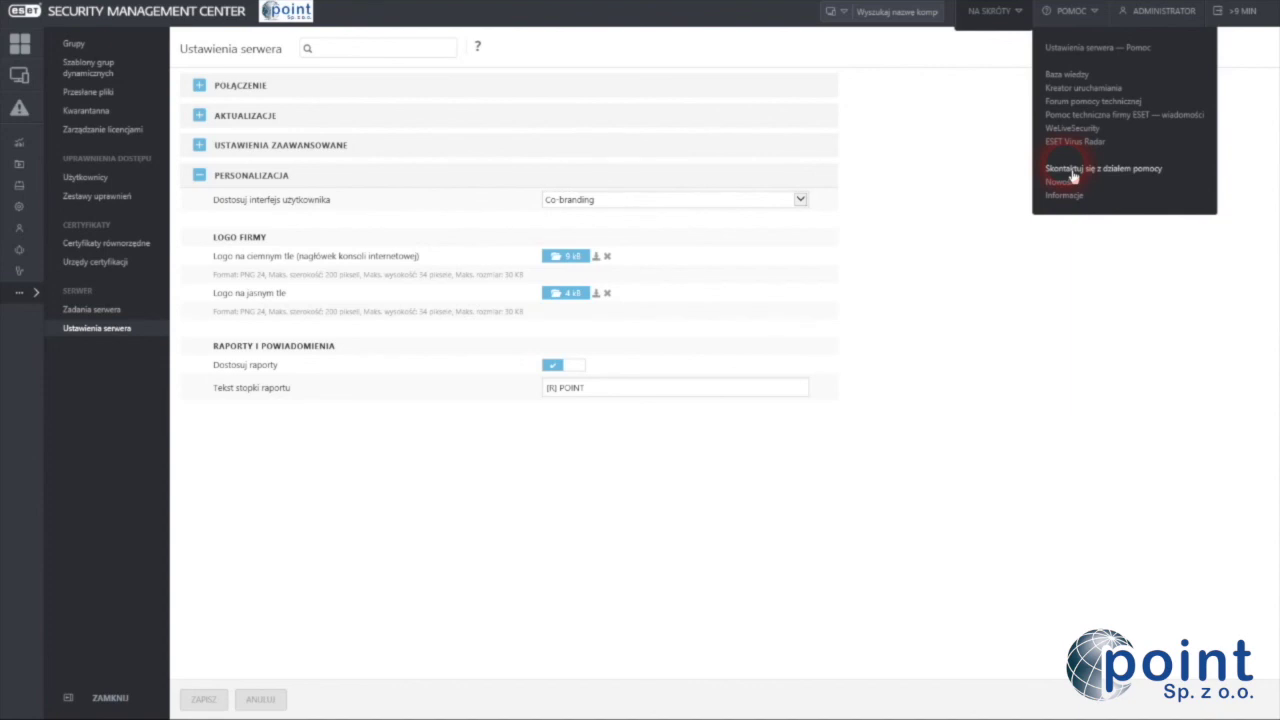
mouse_move(1020, 10)
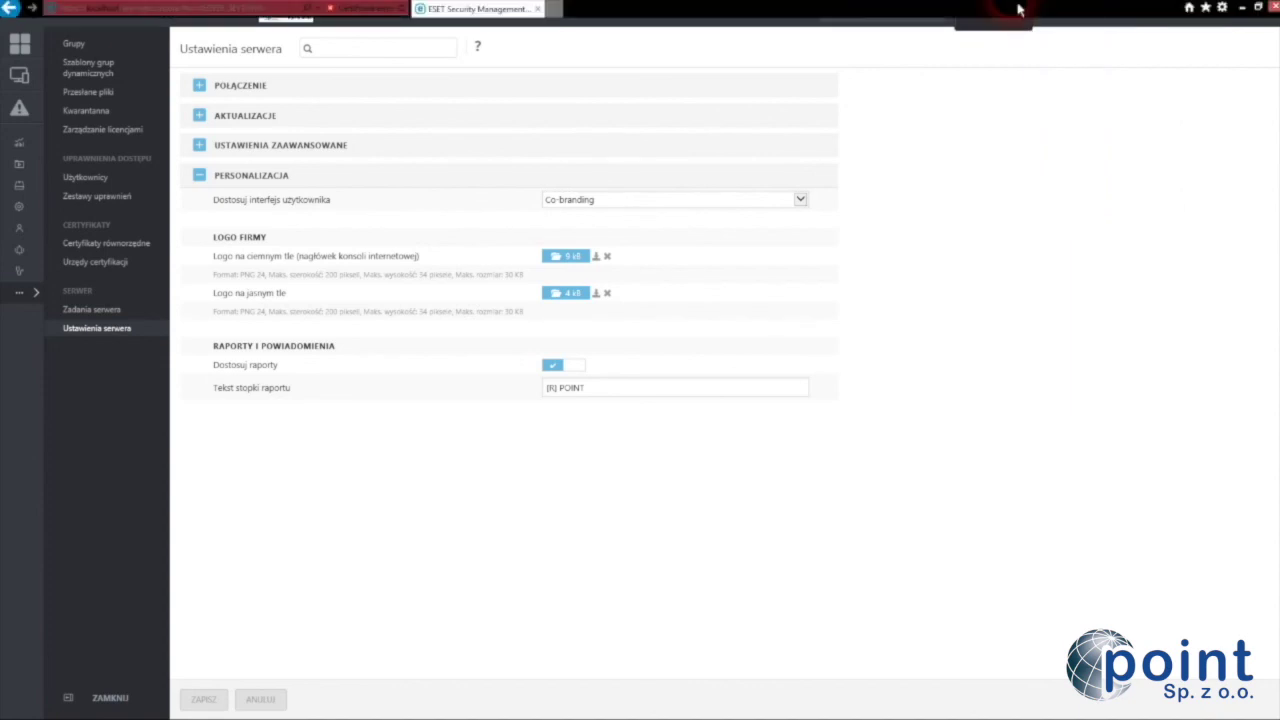
mouse_move(1014, 36)
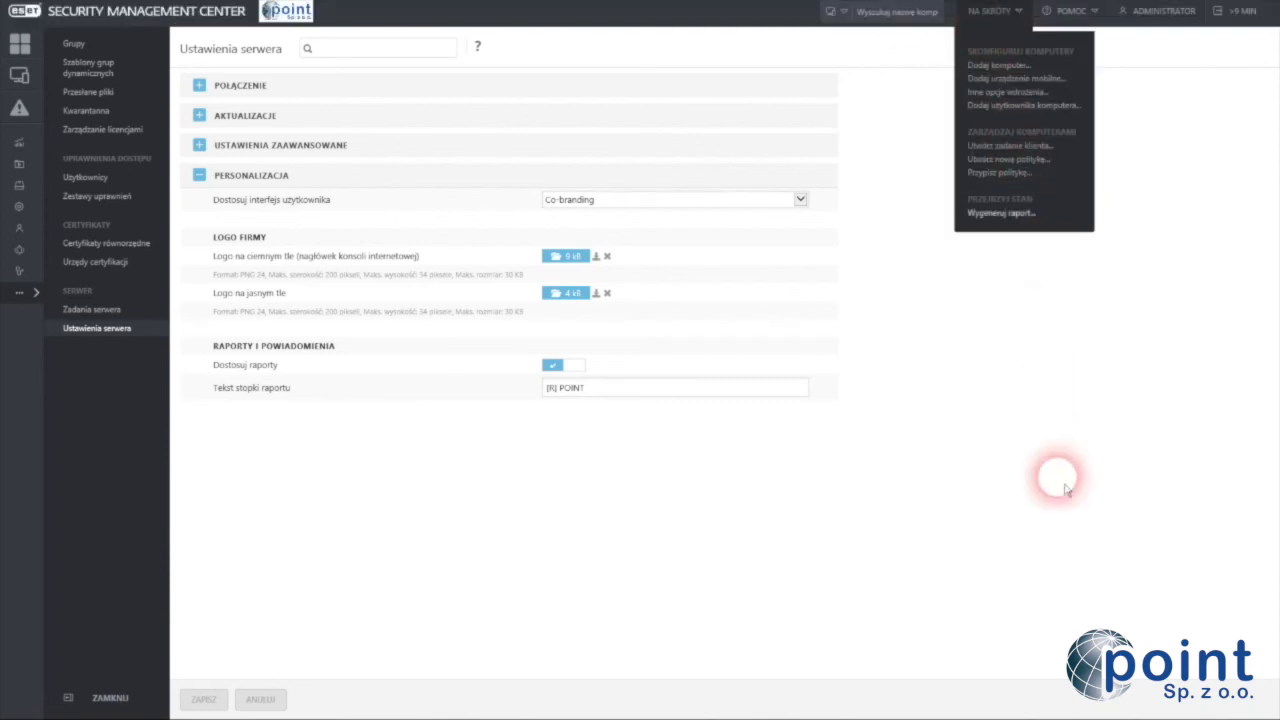
mouse_move(1060, 32)
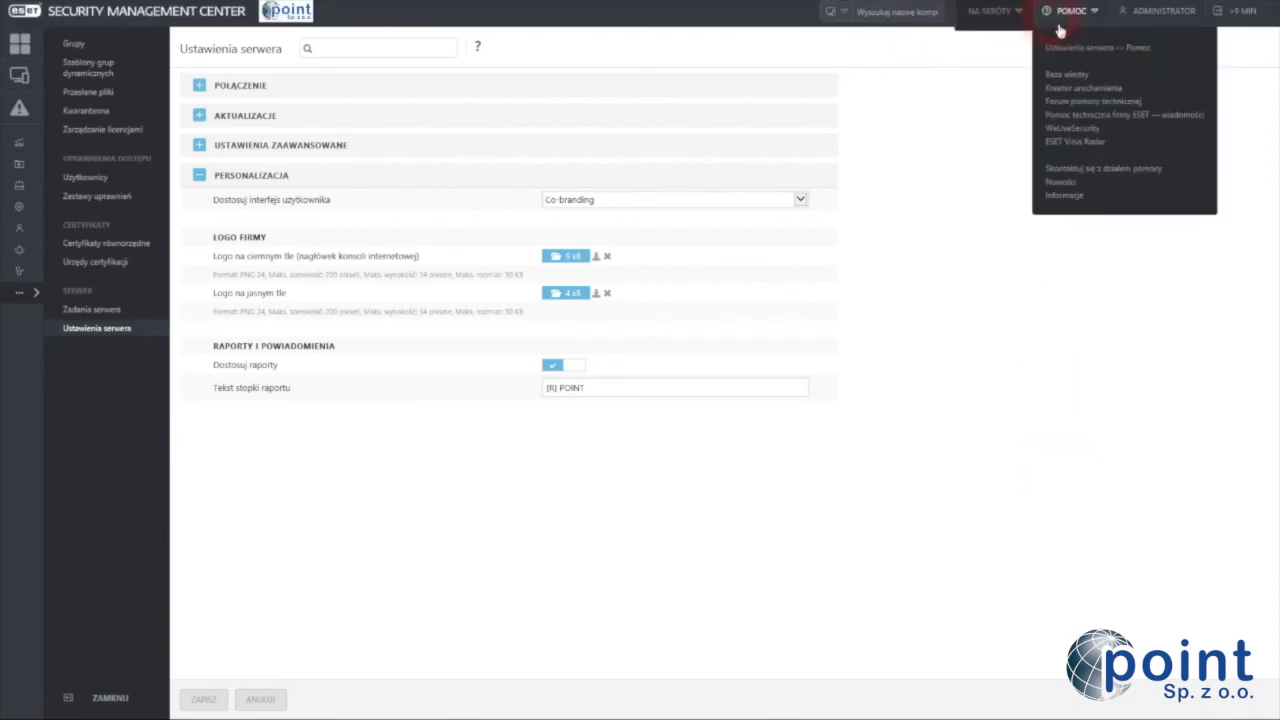
click(1148, 188)
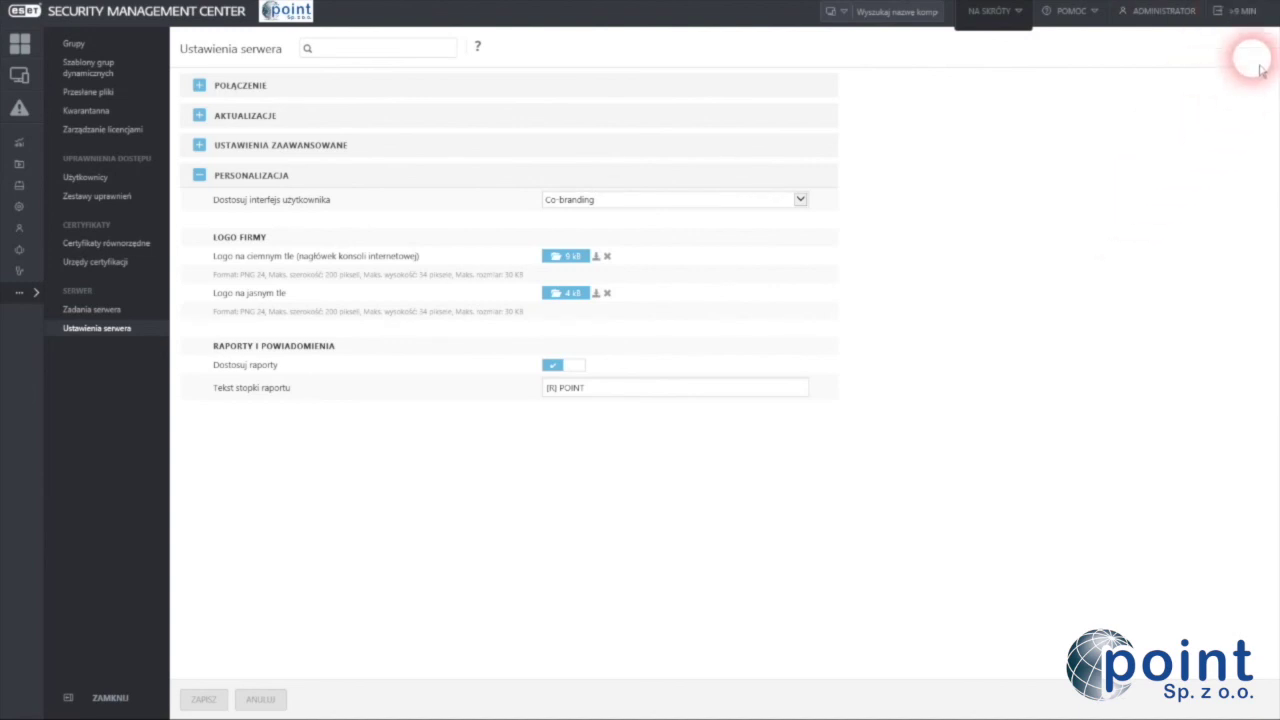
Log out of the management console.
click(1268, 30)
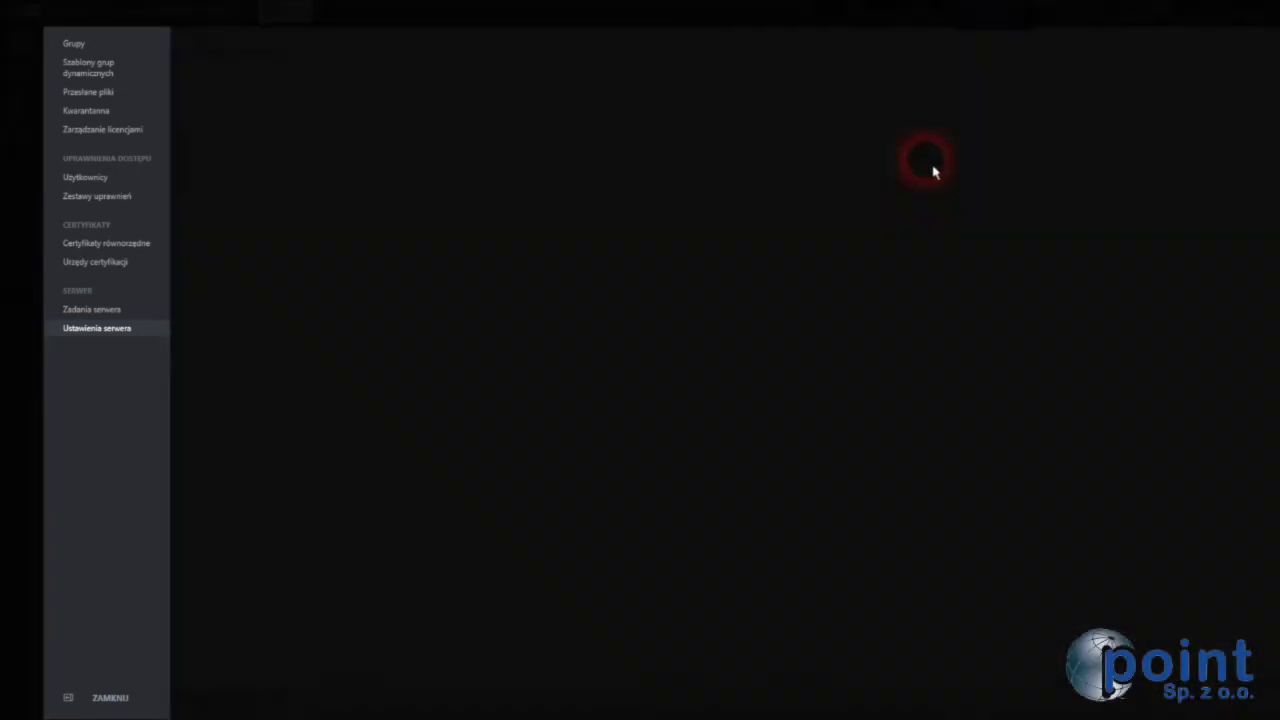